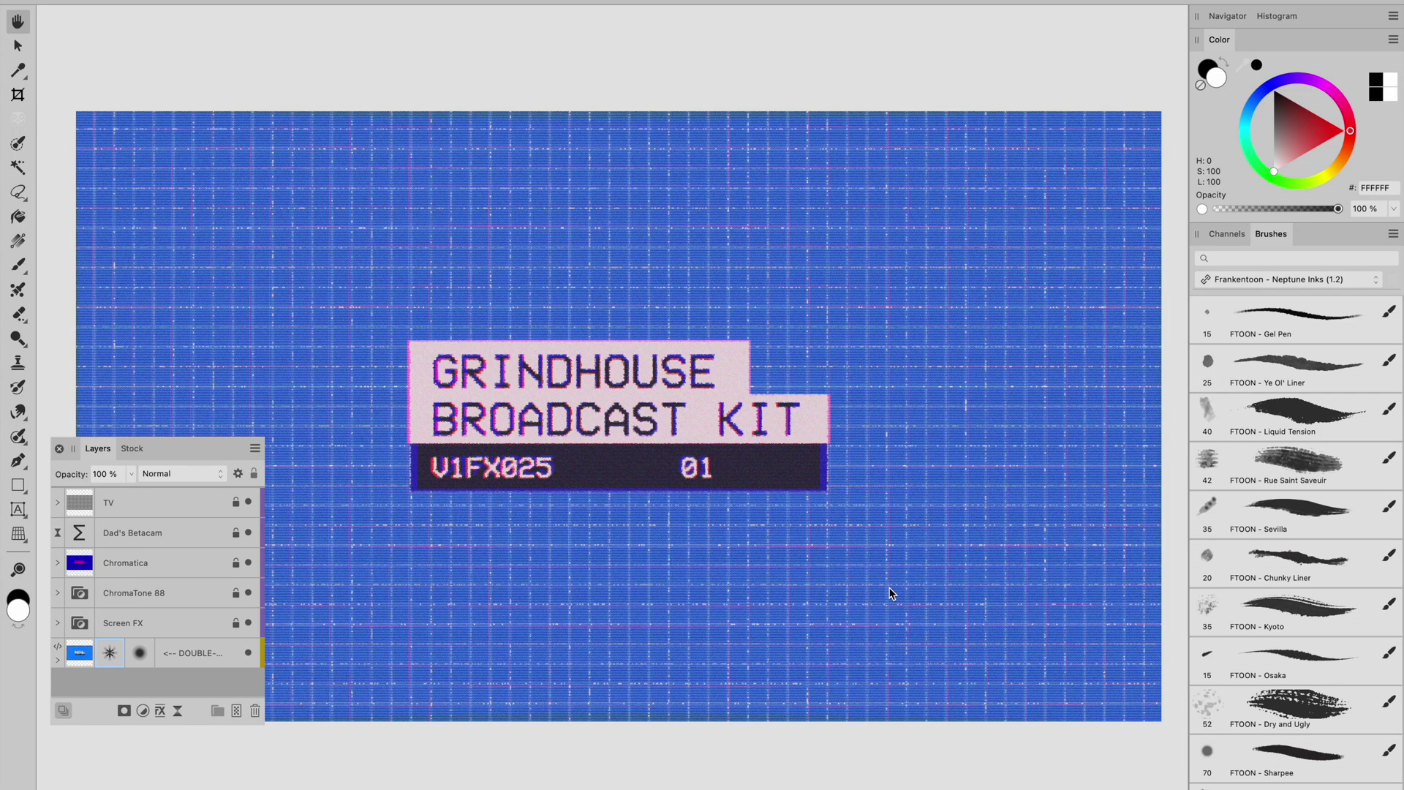
# Open the template's embedded photo placeholder layer as its own document.
pyautogui.scroll(-2, 714, 398)
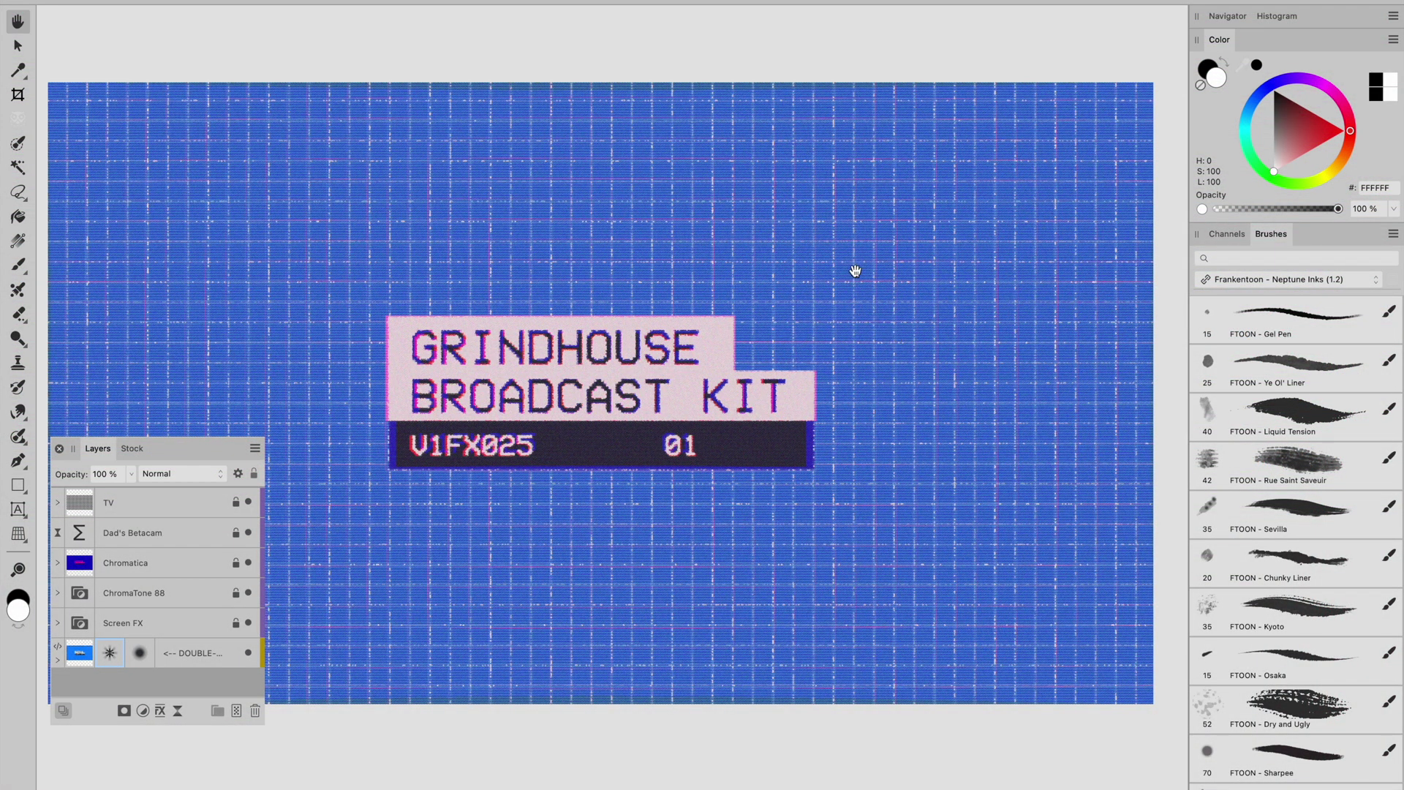
pyautogui.scroll(2, 854, 270)
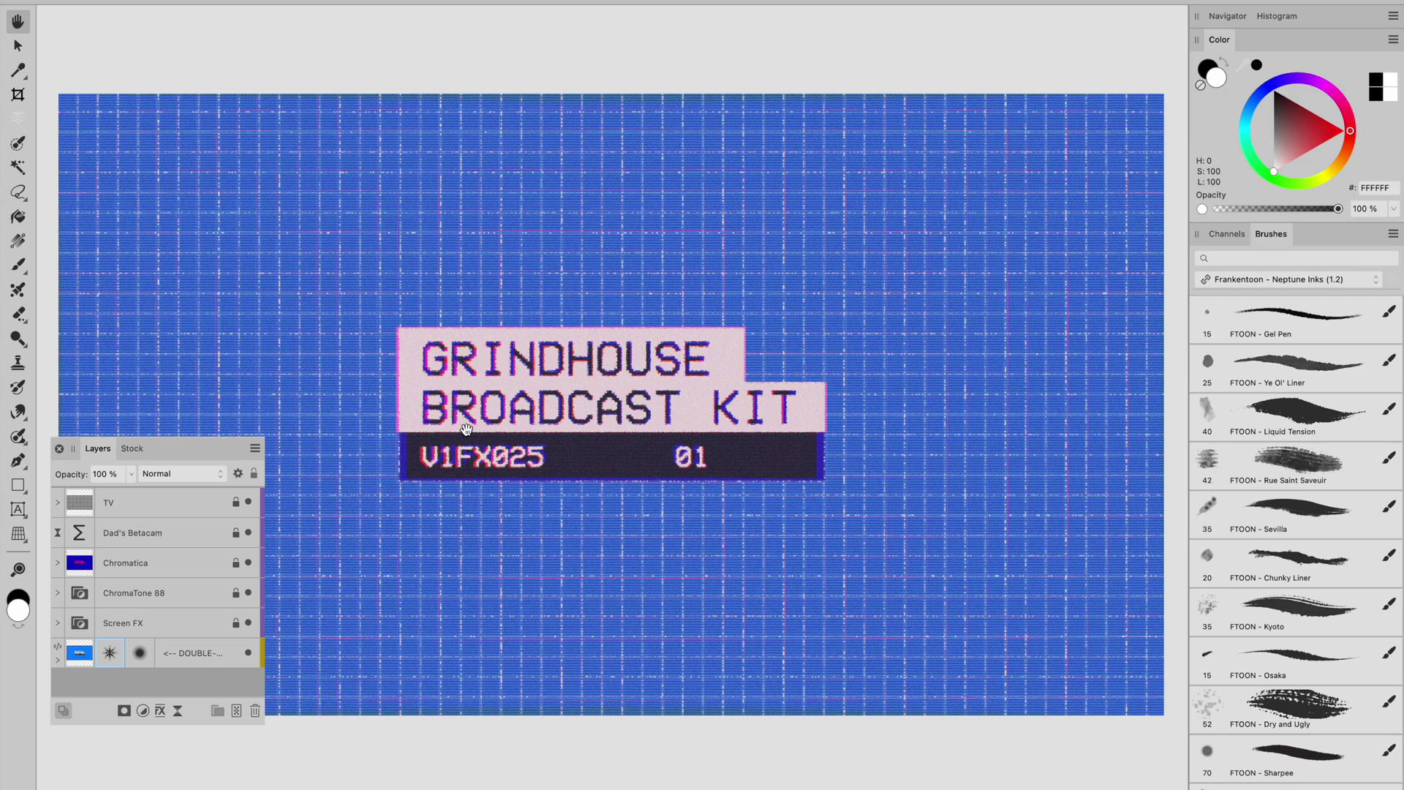
pyautogui.moveTo(194, 447); pyautogui.dragTo(192, 472)
pyautogui.hscroll(-2, 598, 305)
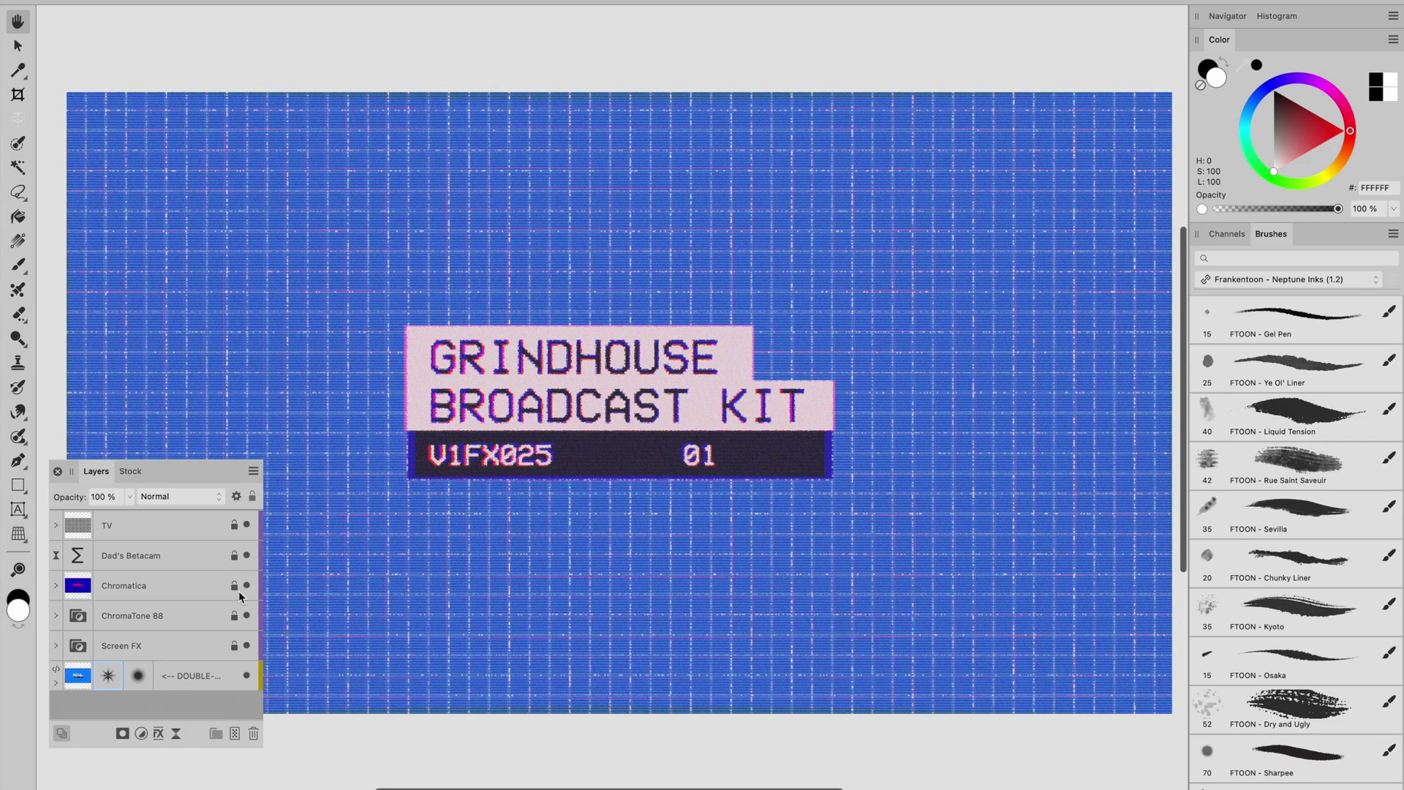
pyautogui.click(196, 677)
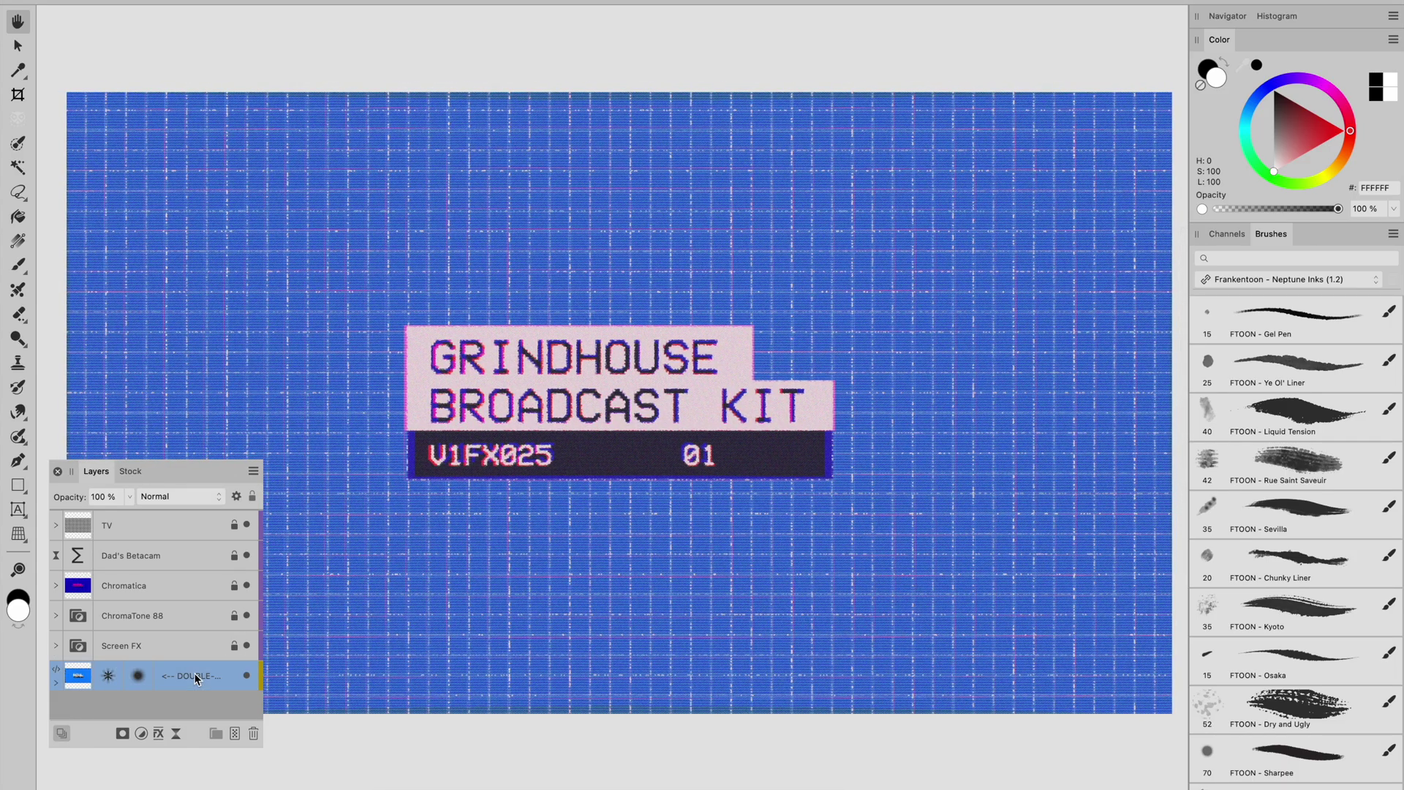
pyautogui.doubleClick(83, 682)
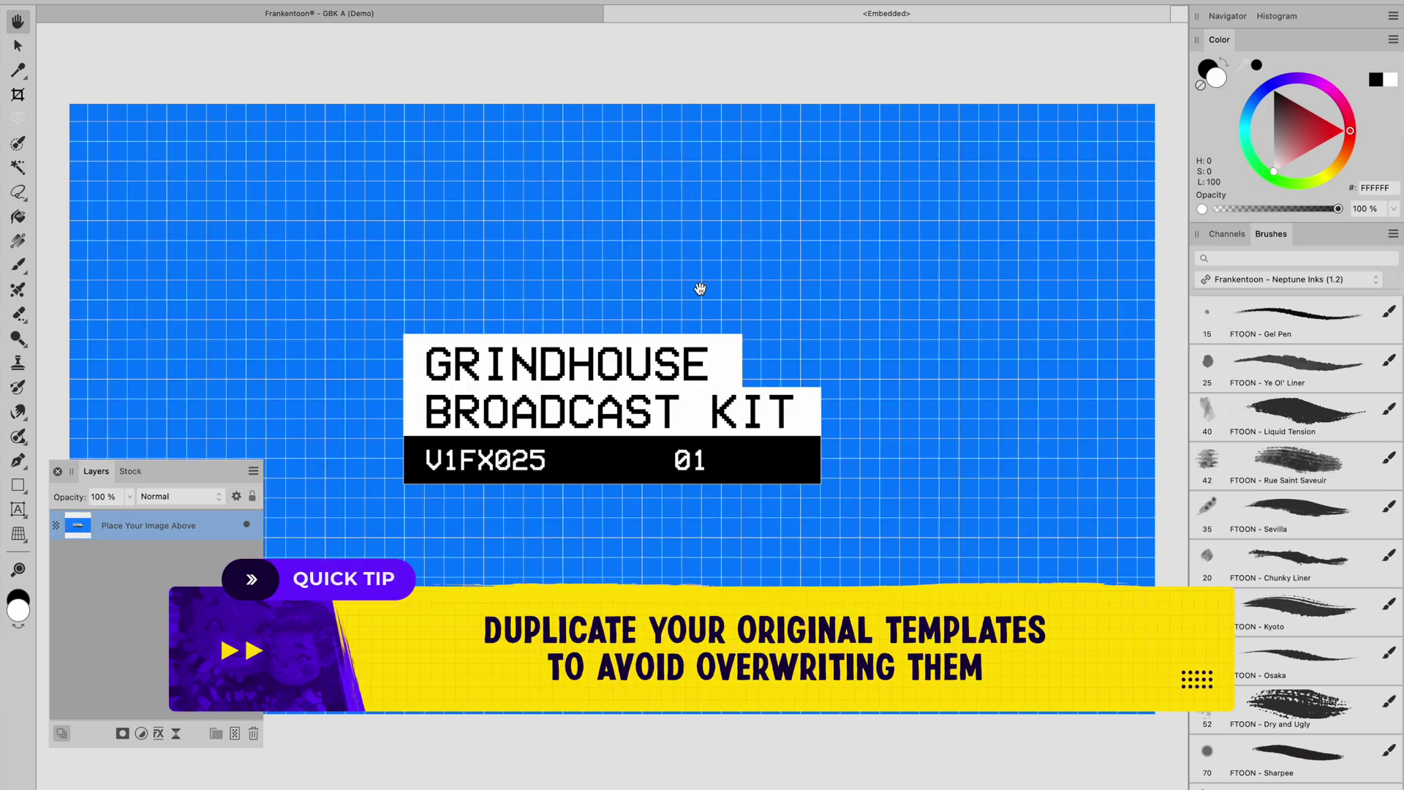
# Briefly show the Stock panel, detach it as a floating panel, then close it.
pyautogui.click(130, 472)
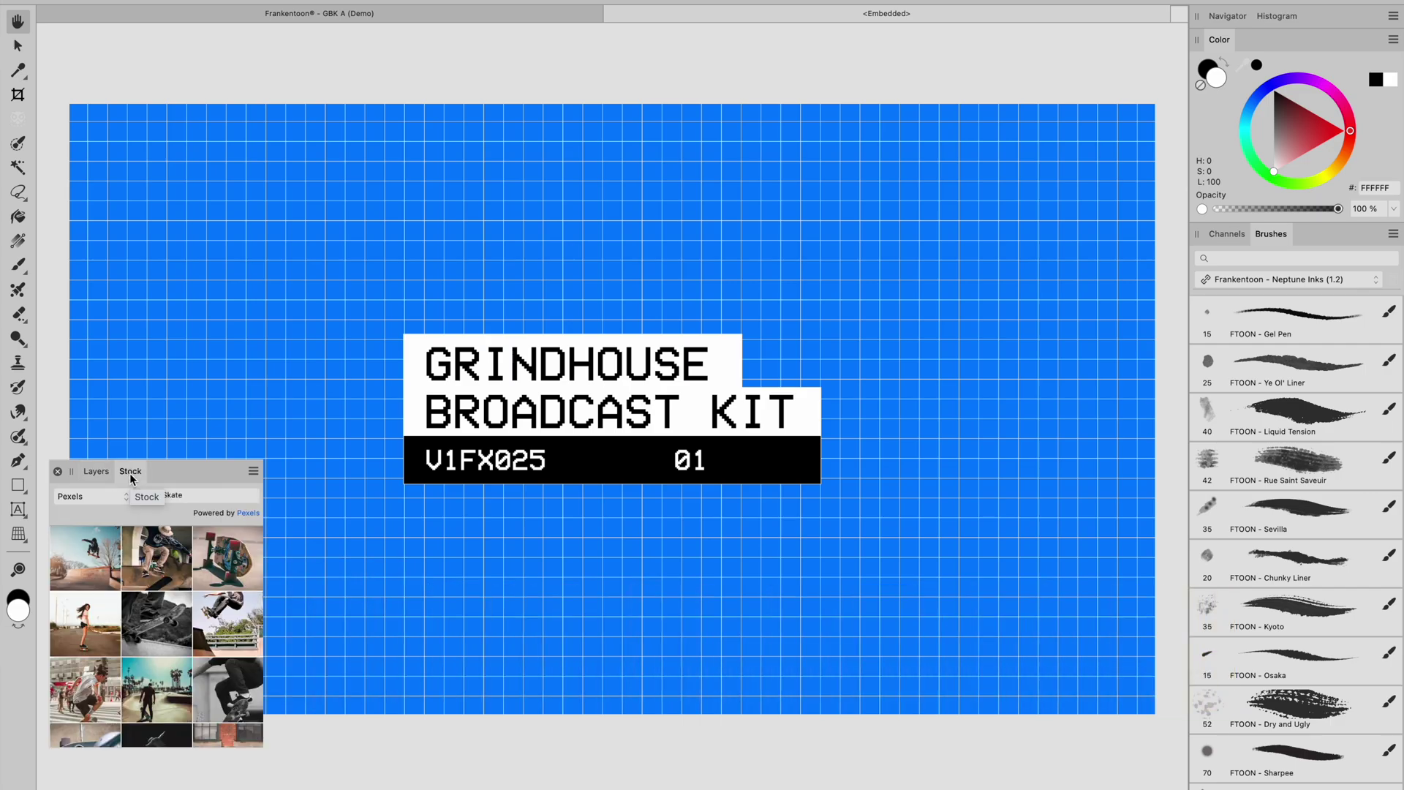
pyautogui.moveTo(132, 472); pyautogui.dragTo(588, 258)
pyautogui.click(568, 257)
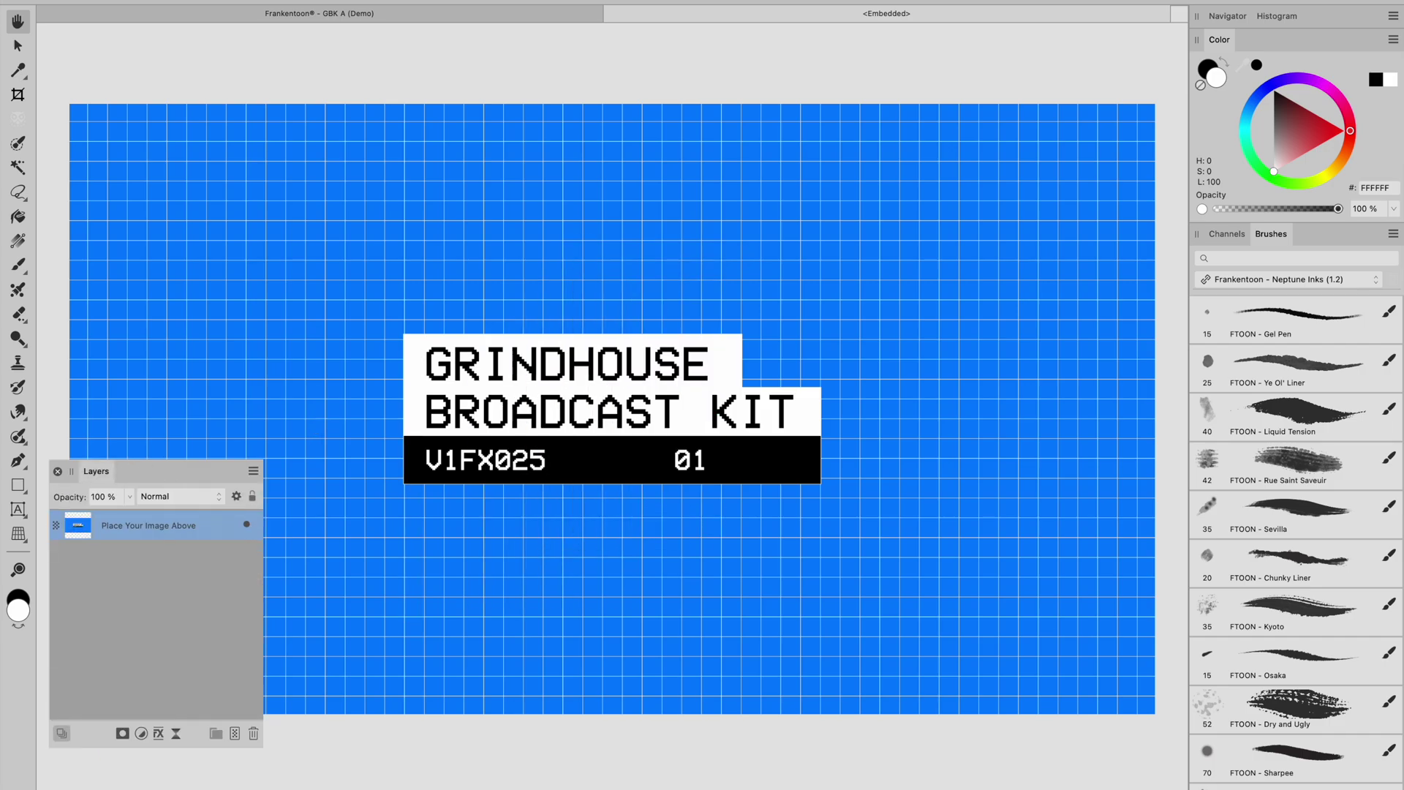
# Reopen the Stock panel from Window, enlarge it, keep Pexels as source, and move it right.
pyautogui.click(530, 0)
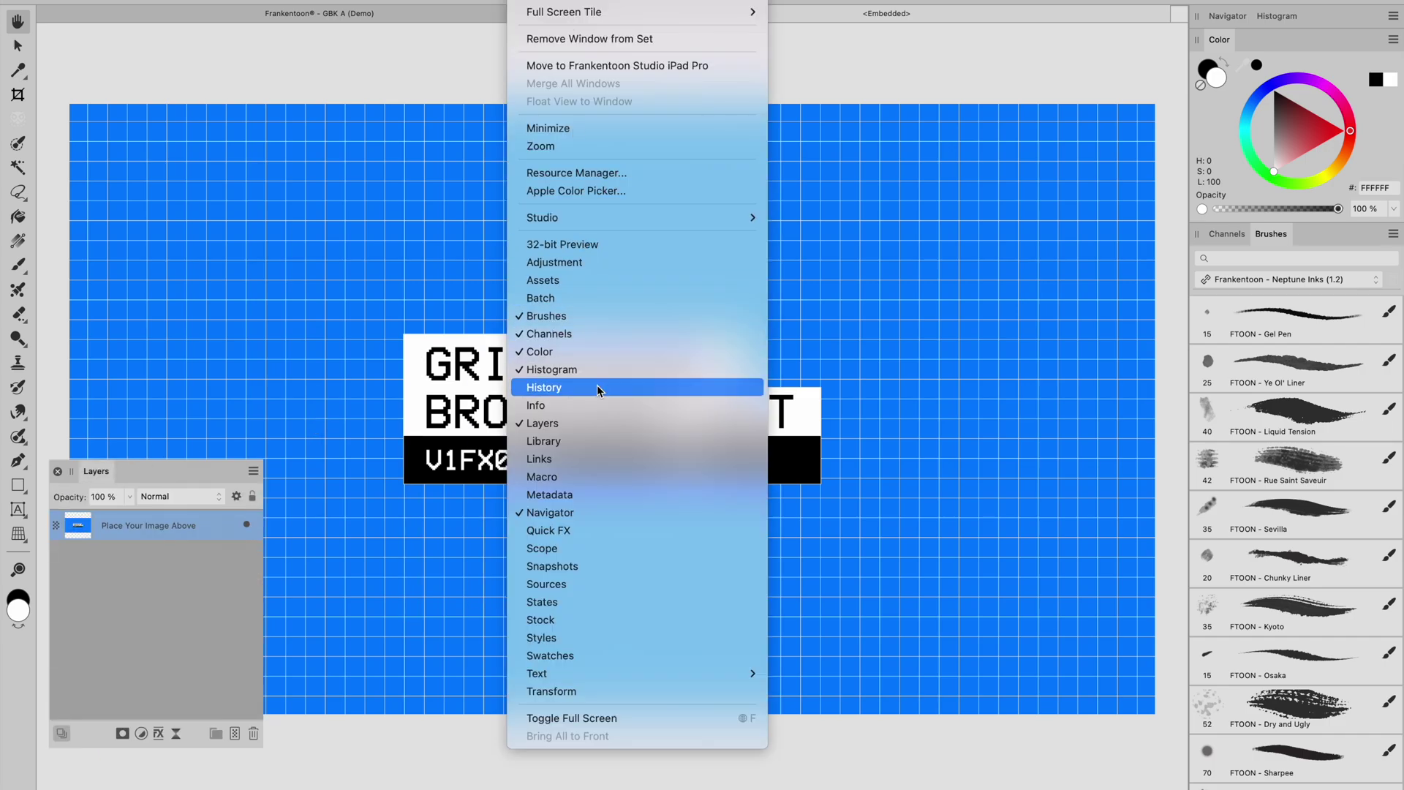
pyautogui.click(582, 622)
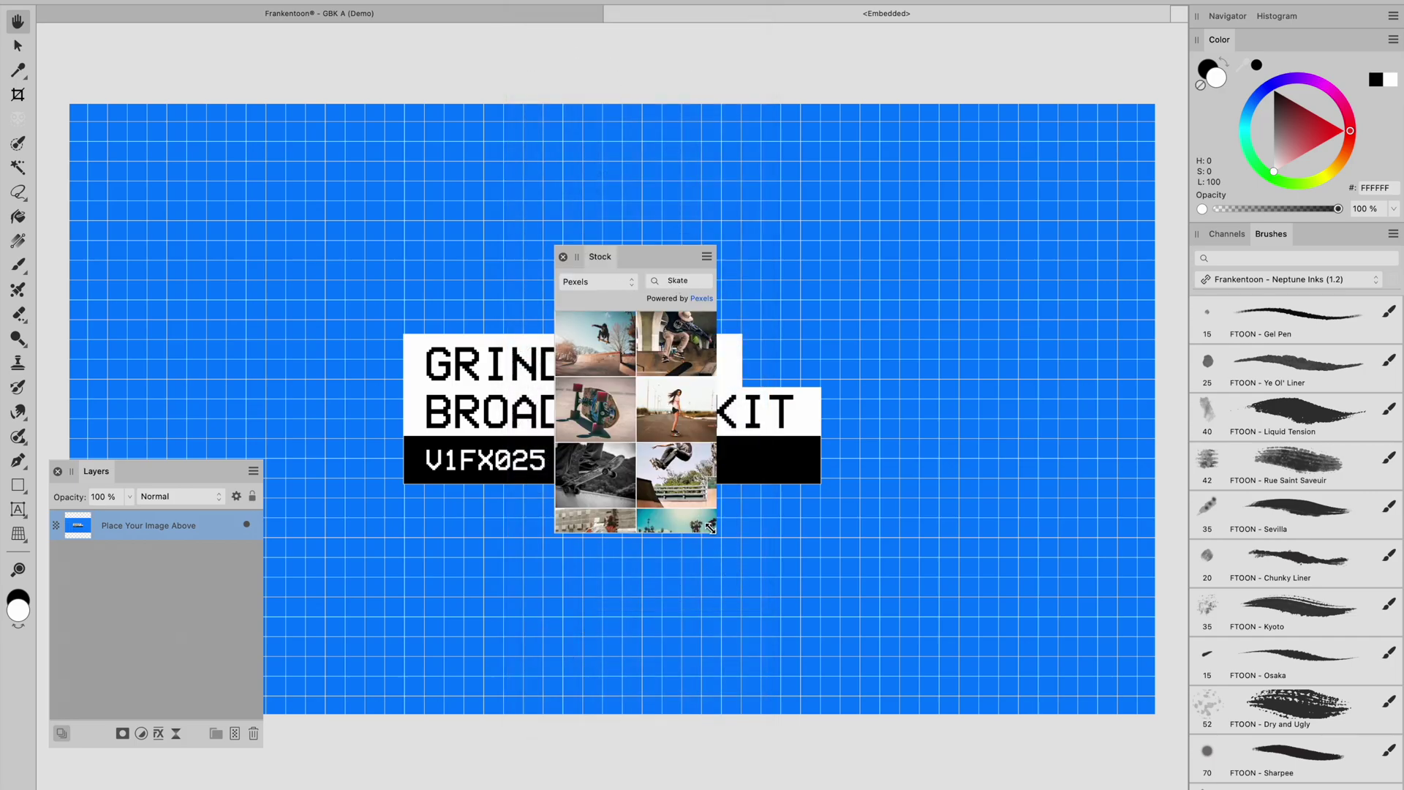
pyautogui.moveTo(715, 532); pyautogui.dragTo(834, 629)
pyautogui.click(588, 282)
pyautogui.click(705, 272)
pyautogui.moveTo(742, 254); pyautogui.dragTo(1030, 314)
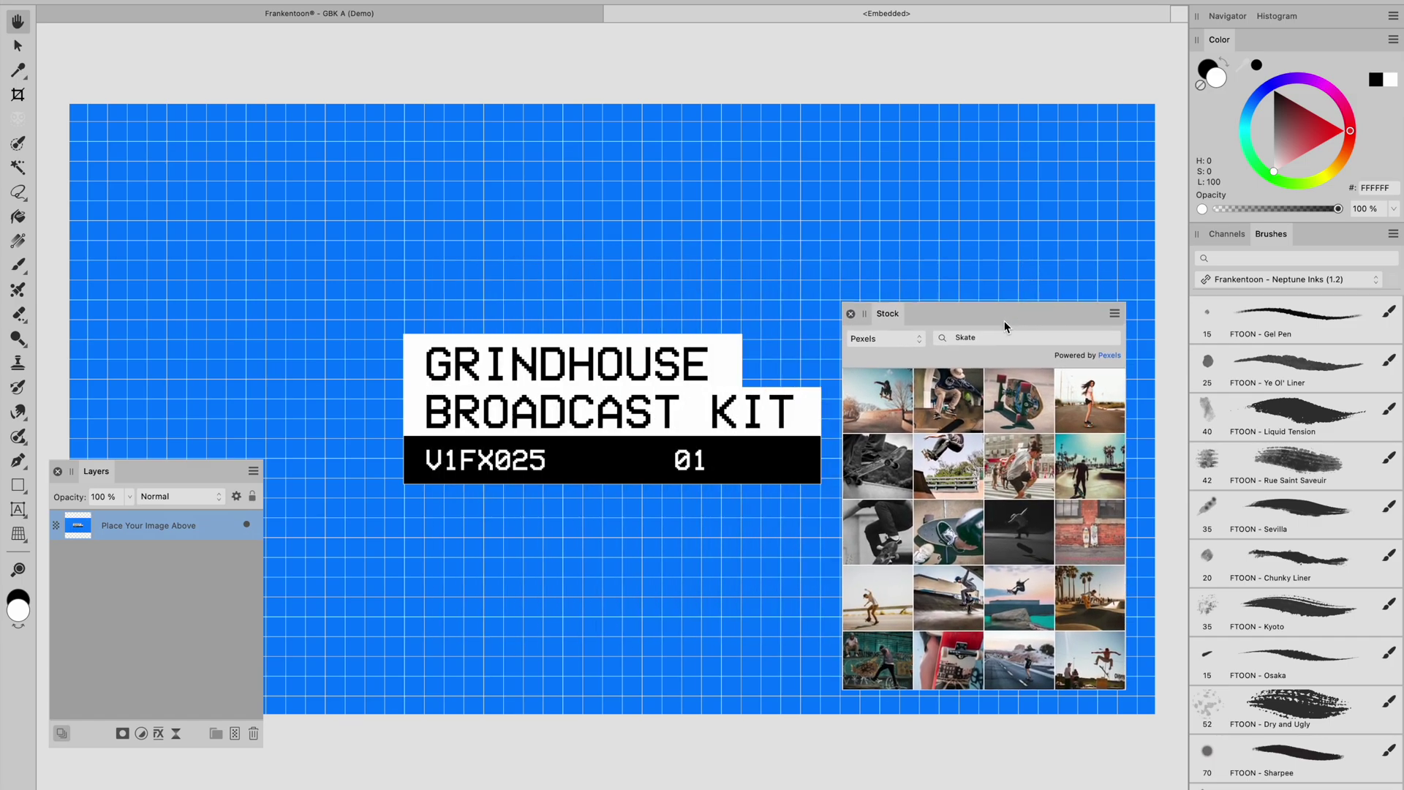
# Search Pexels stock for 'skate', scroll the results and pick a skateboarding photo.
pyautogui.doubleClick(992, 340)
pyautogui.press('BackSpace')
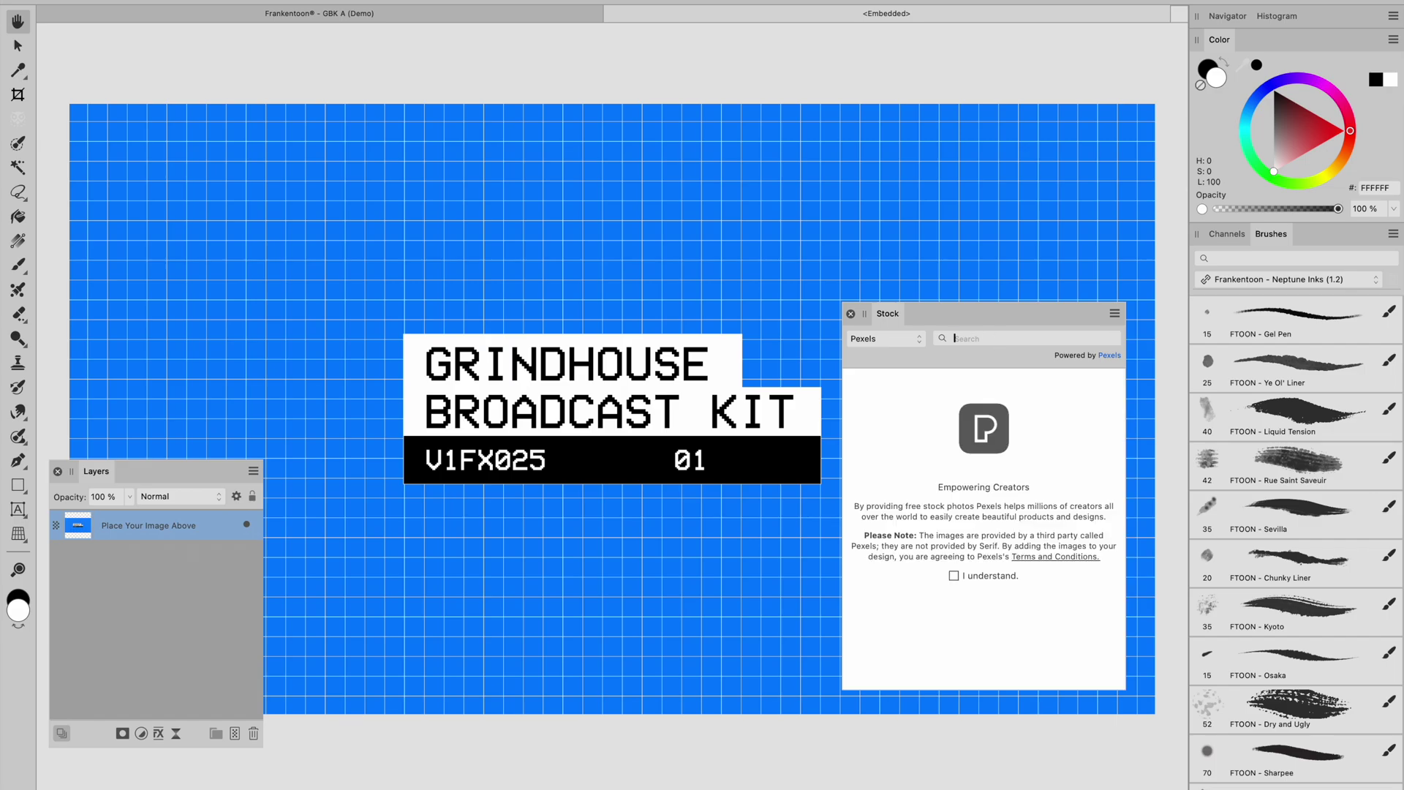
pyautogui.write('skate')
pyautogui.press('Return')
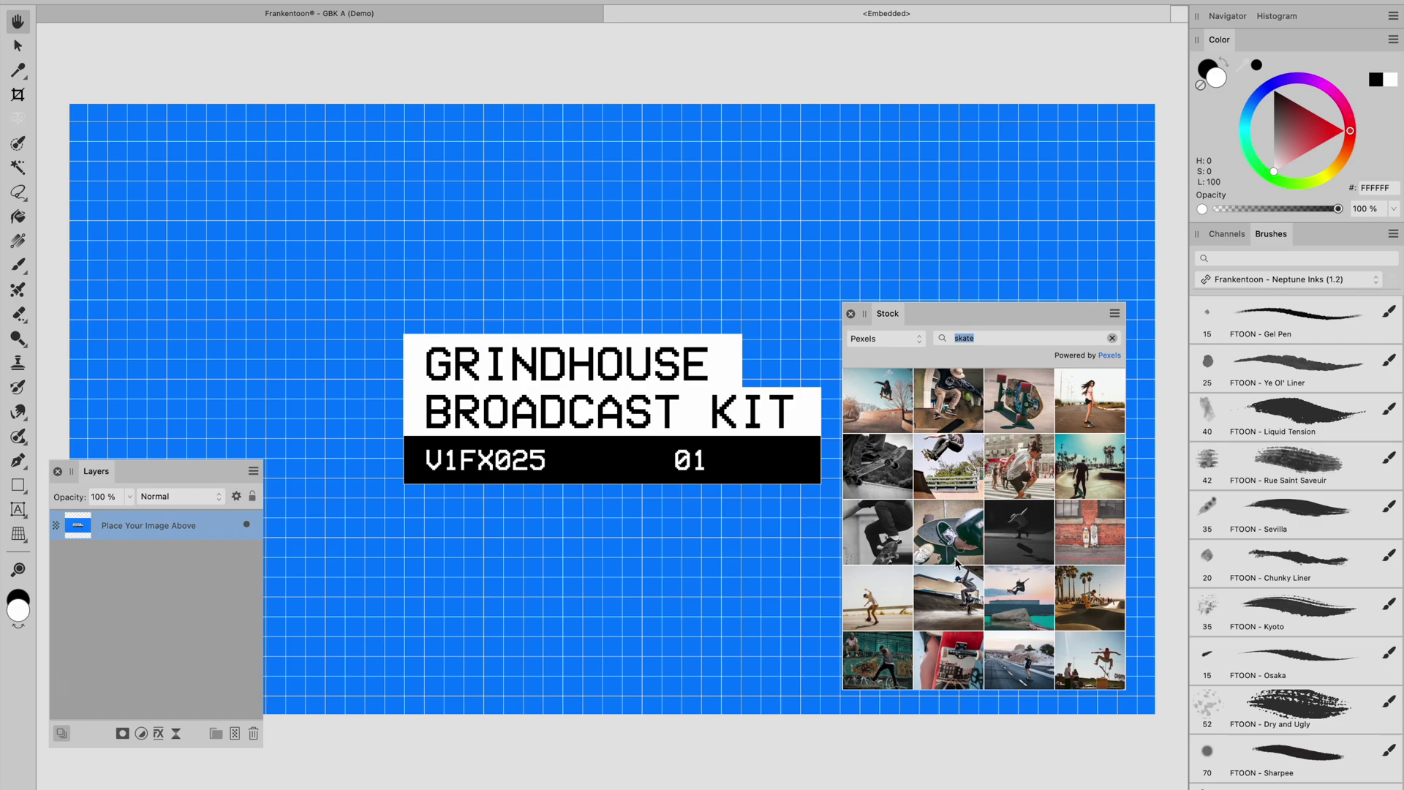
pyautogui.scroll(-2, 959, 564)
pyautogui.scroll(-5, 1045, 558)
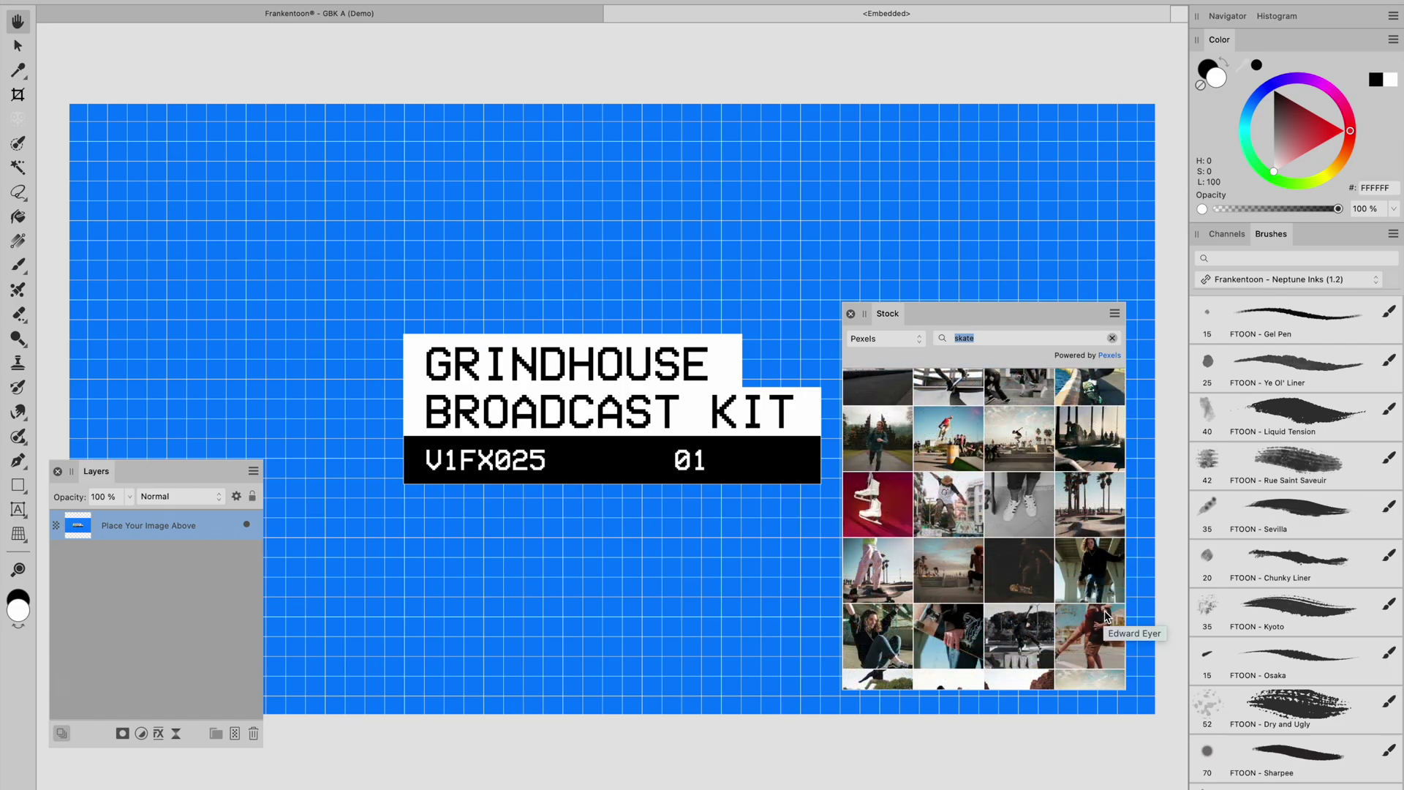
pyautogui.moveTo(1106, 576); pyautogui.dragTo(1082, 570)
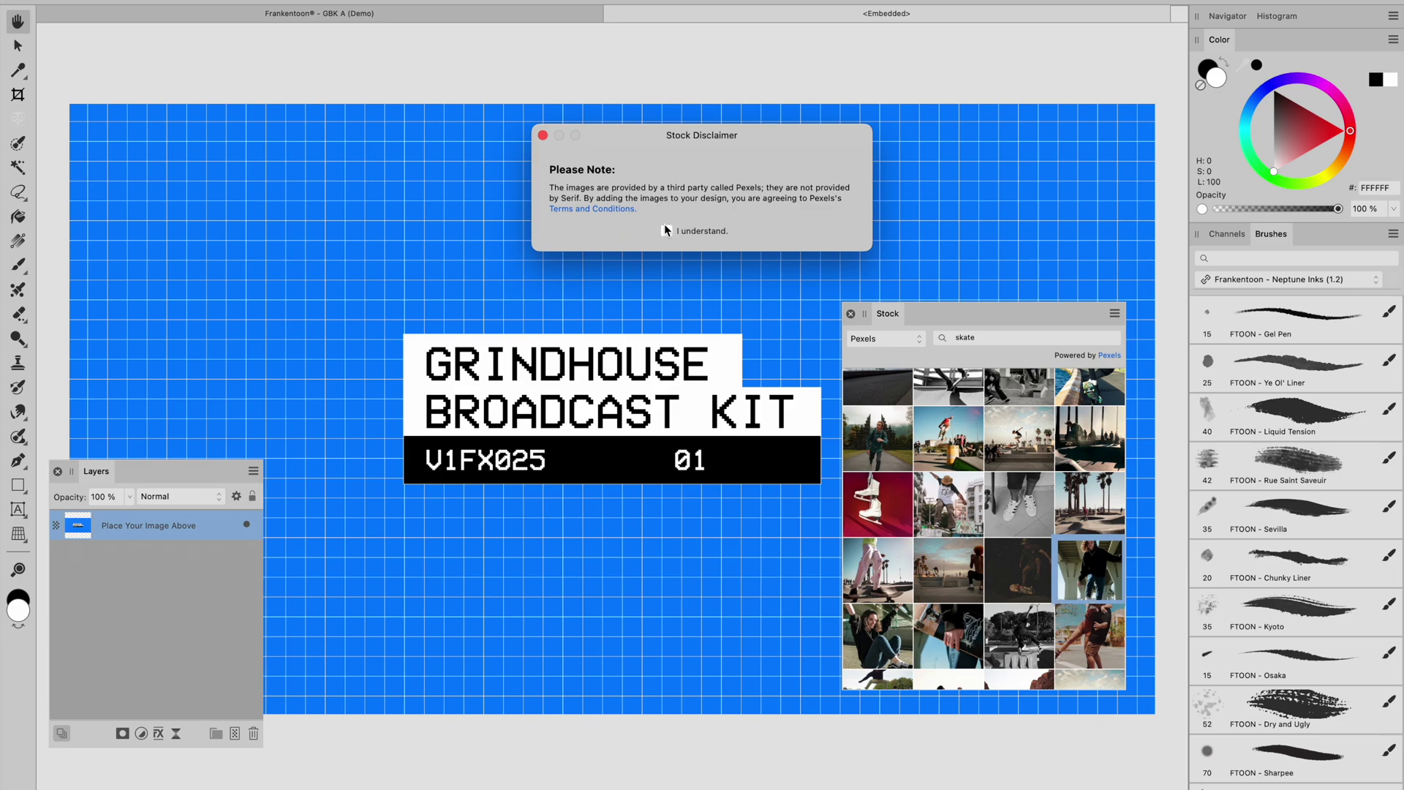
# Accept the Stock Disclaimer and place pexels-photo-4571264.jpeg, centred to fill the placeholder.
pyautogui.click(666, 230)
pyautogui.moveTo(1093, 572); pyautogui.dragTo(661, 462)
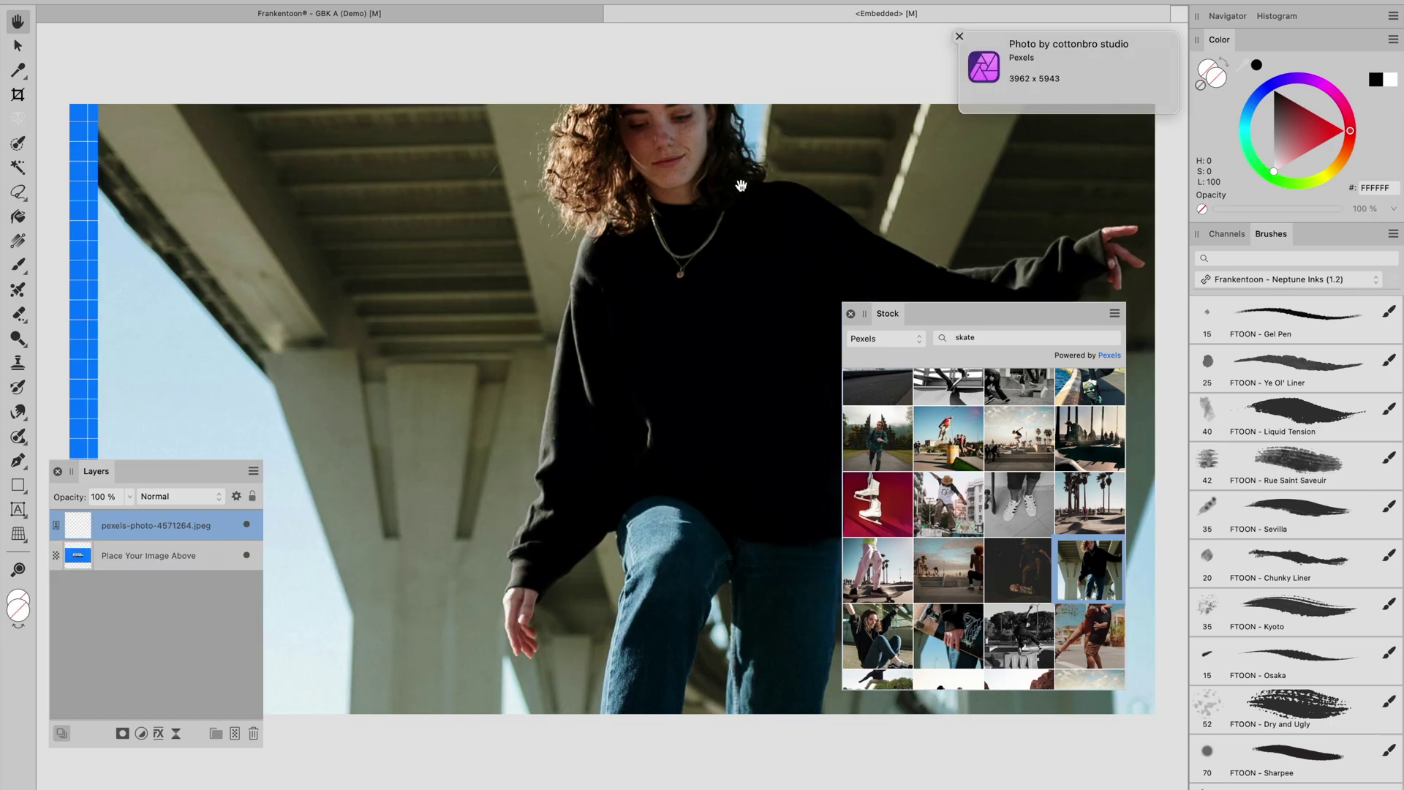
pyautogui.click(683, 333)
pyautogui.moveTo(683, 333); pyautogui.dragTo(743, 366)
pyautogui.click(959, 38)
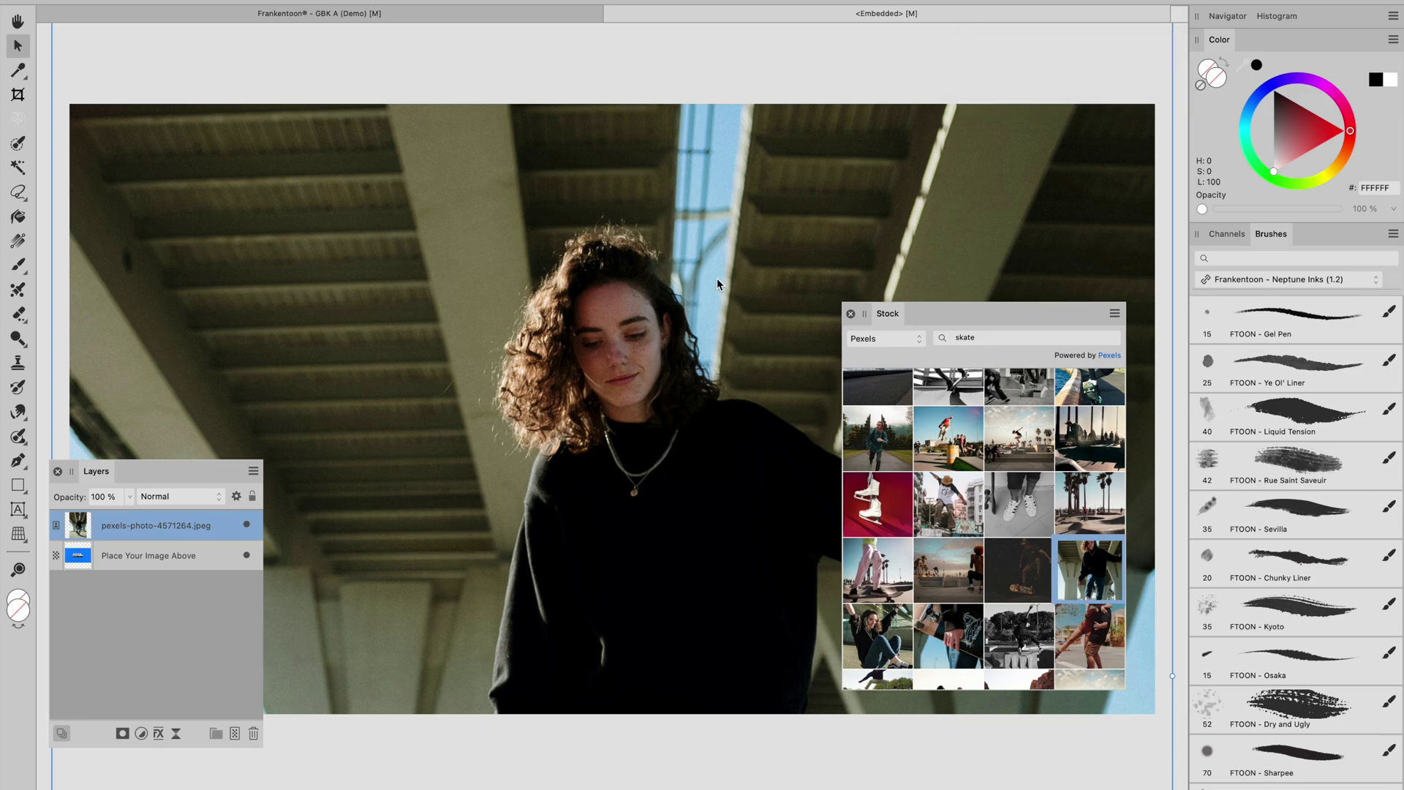
pyautogui.moveTo(705, 317); pyautogui.dragTo(700, 323)
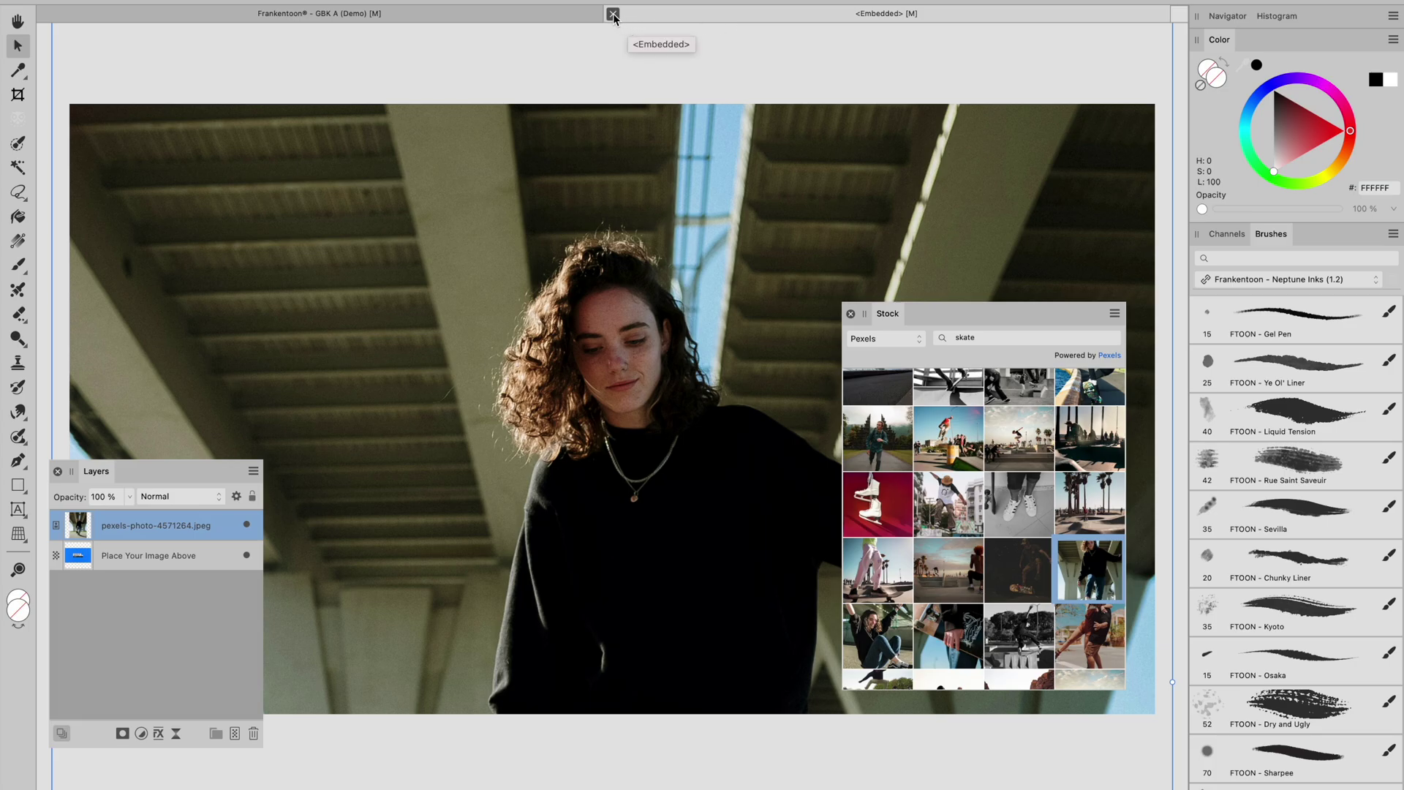
# Close the <Embedded> tab and move the Stock panel lower right, zooming in on the template.
pyautogui.click(613, 15)
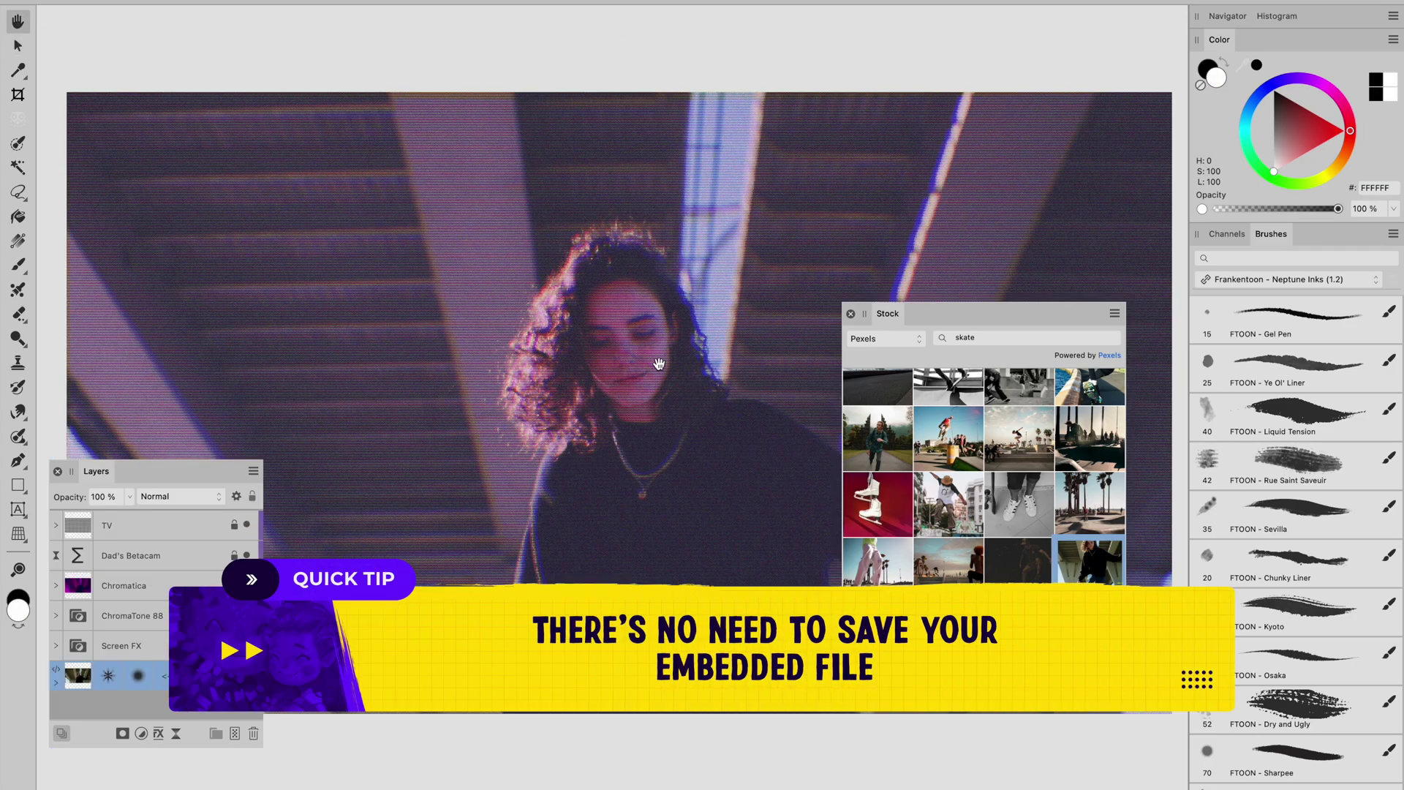
pyautogui.scroll(3, 680, 388)
pyautogui.scroll(3, 674, 333)
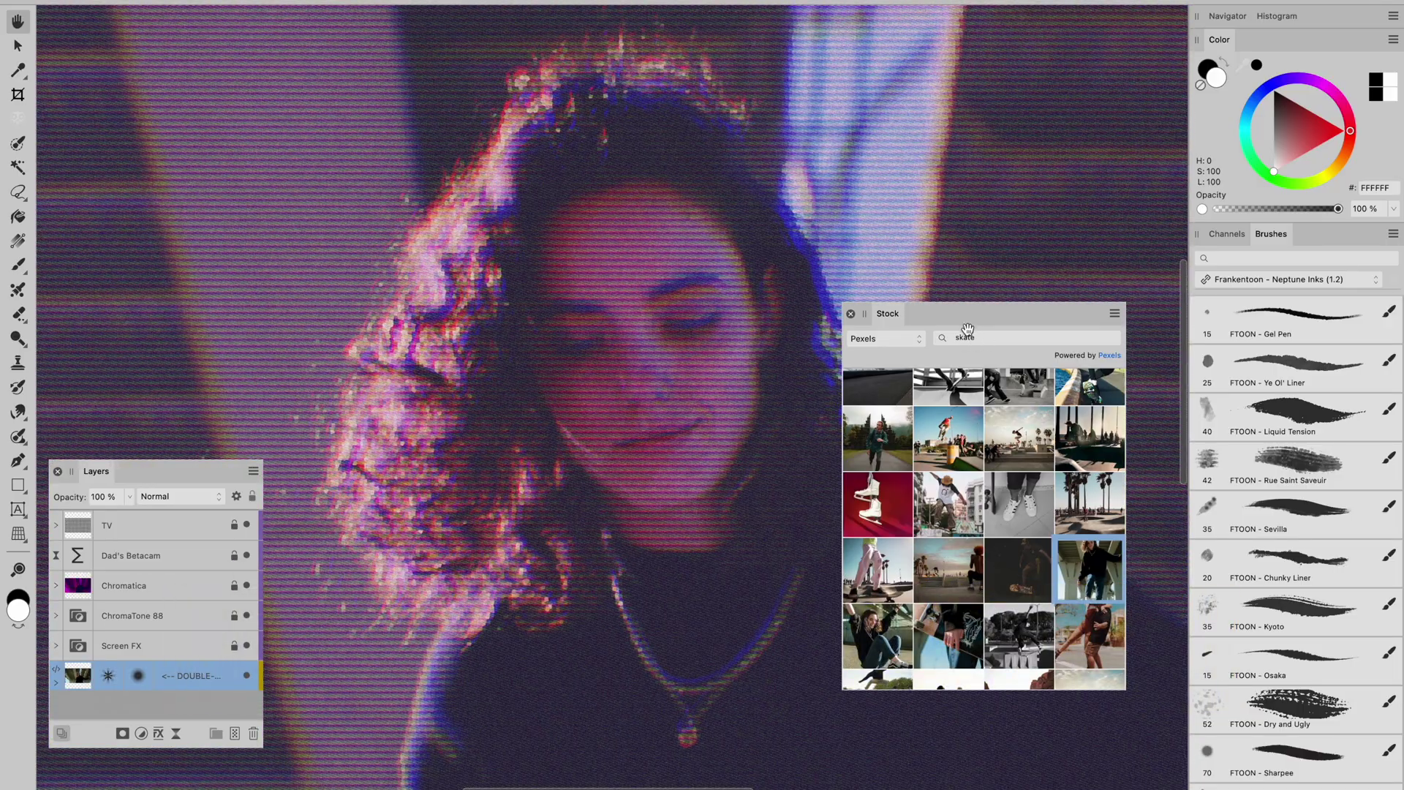
pyautogui.moveTo(966, 320); pyautogui.dragTo(1003, 397)
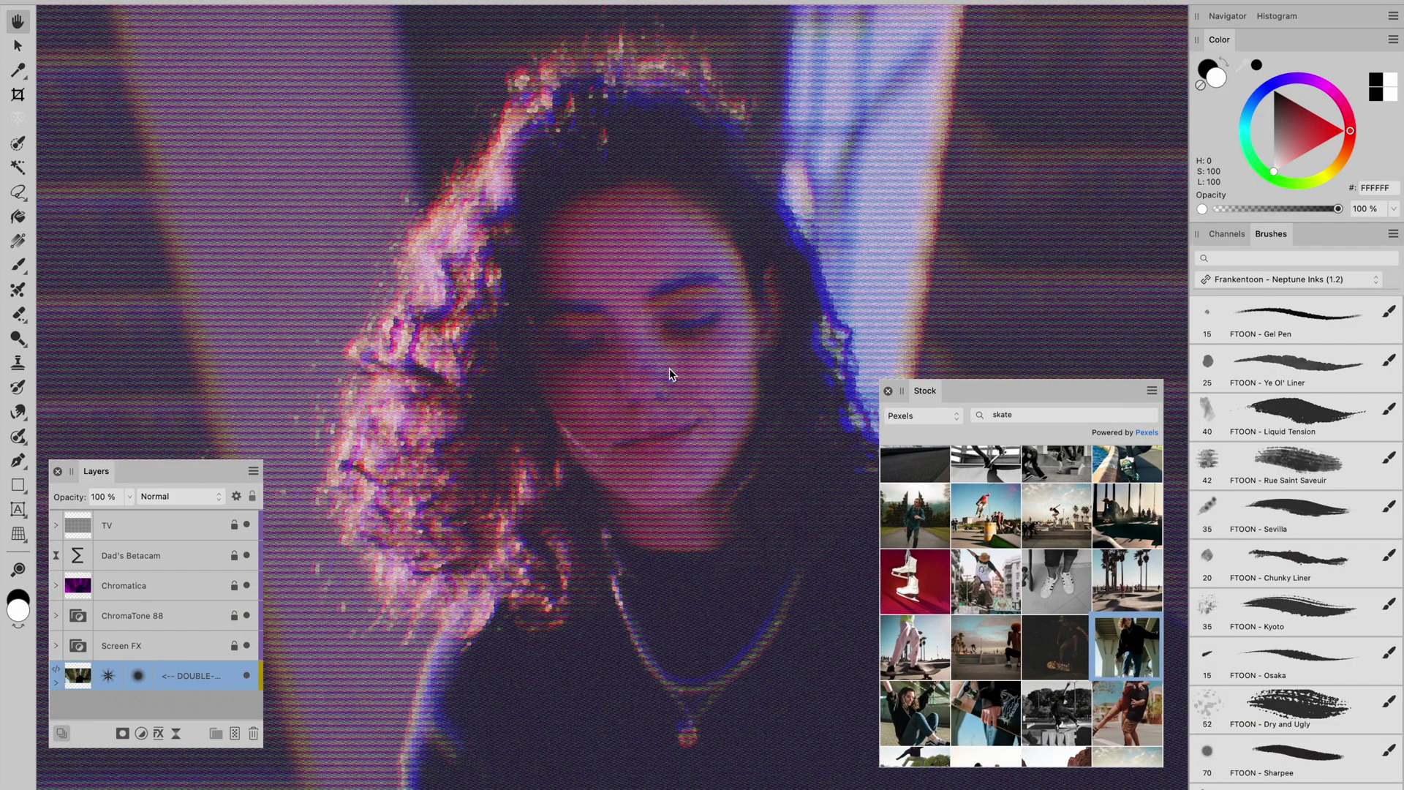
pyautogui.scroll(-3, 669, 367)
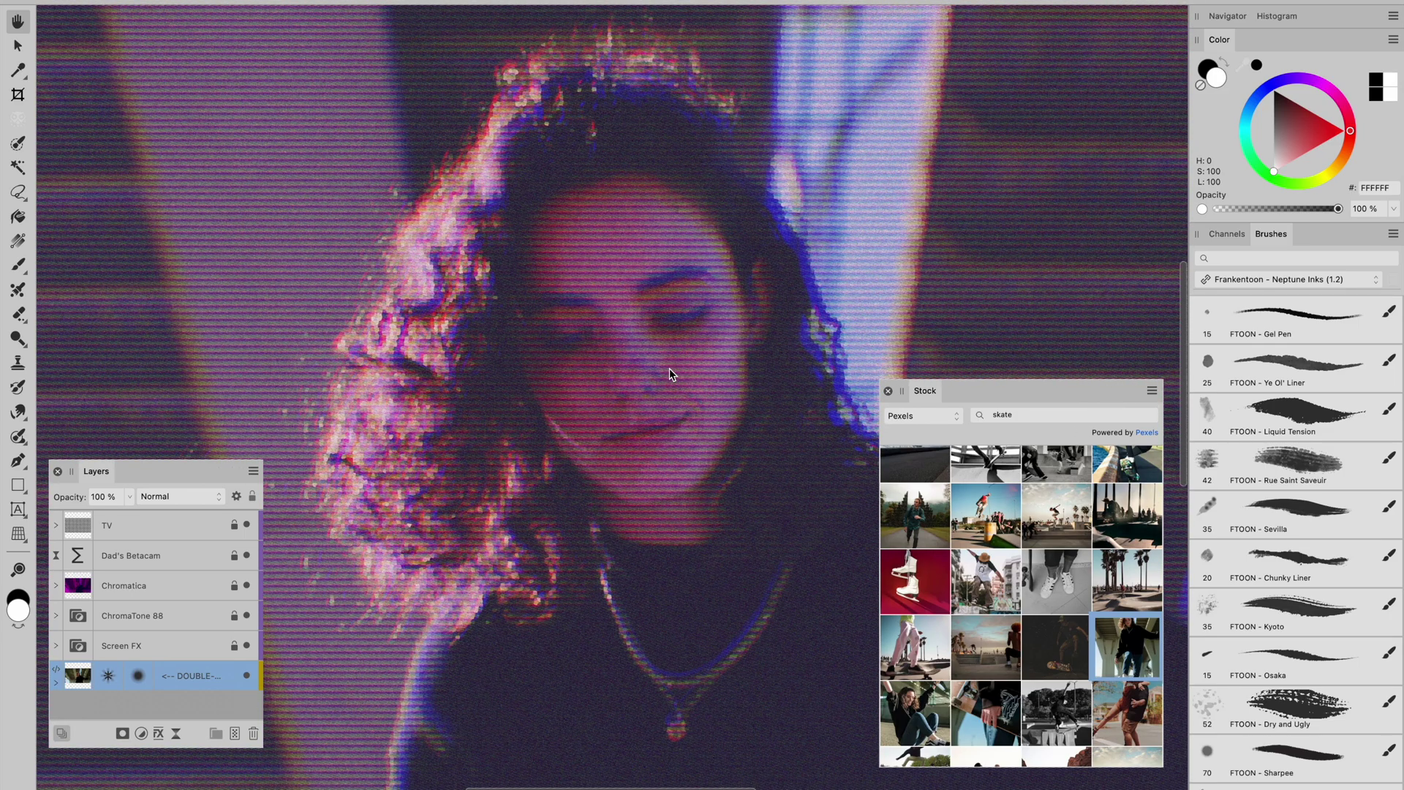
pyautogui.scroll(3, 669, 367)
pyautogui.scroll(-3, 669, 367)
pyautogui.scroll(3, 669, 368)
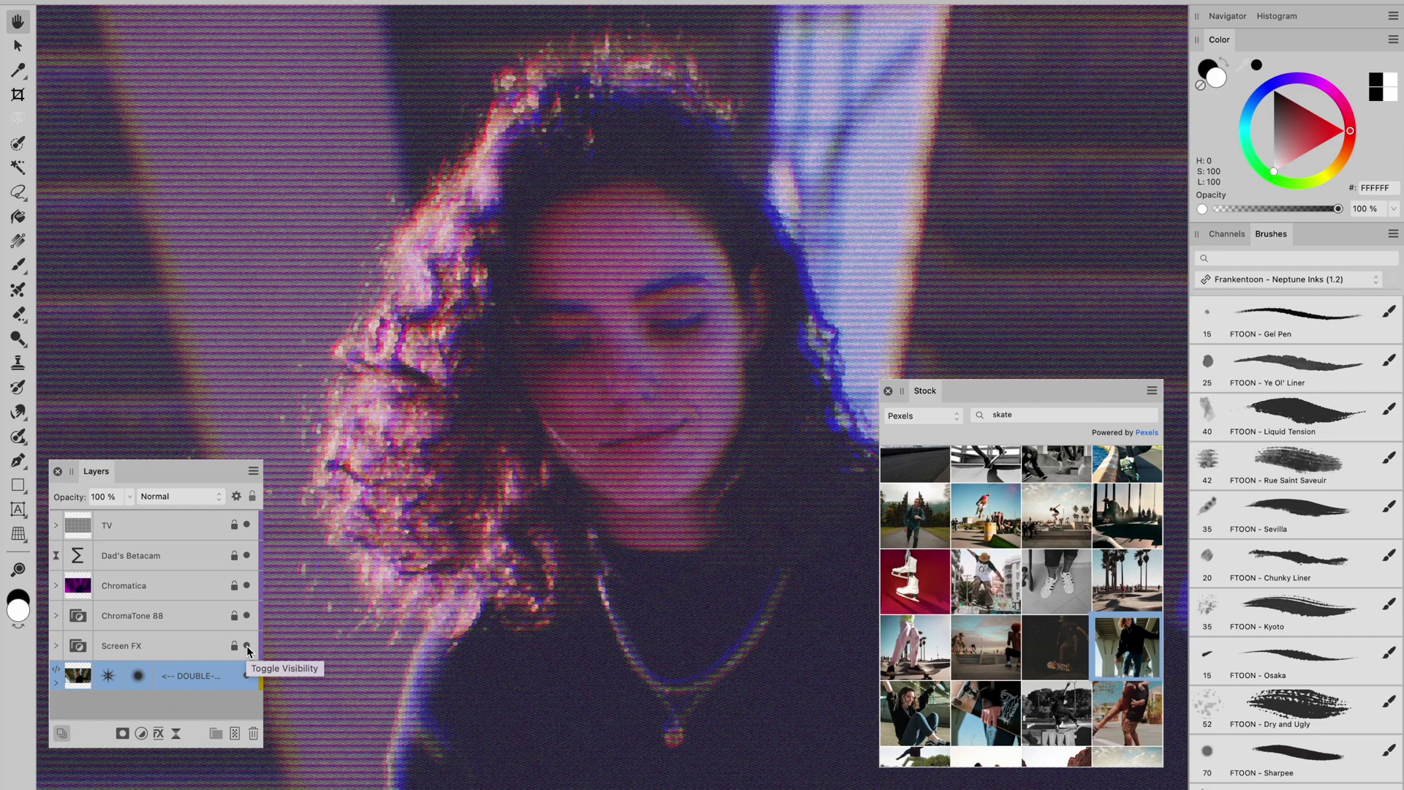
# Hide the TV, Dad's Betacam, Chromatica, ChromaTone 88 and Screen FX layers after inspecting the TV group.
pyautogui.click(246, 525)
pyautogui.click(246, 525)
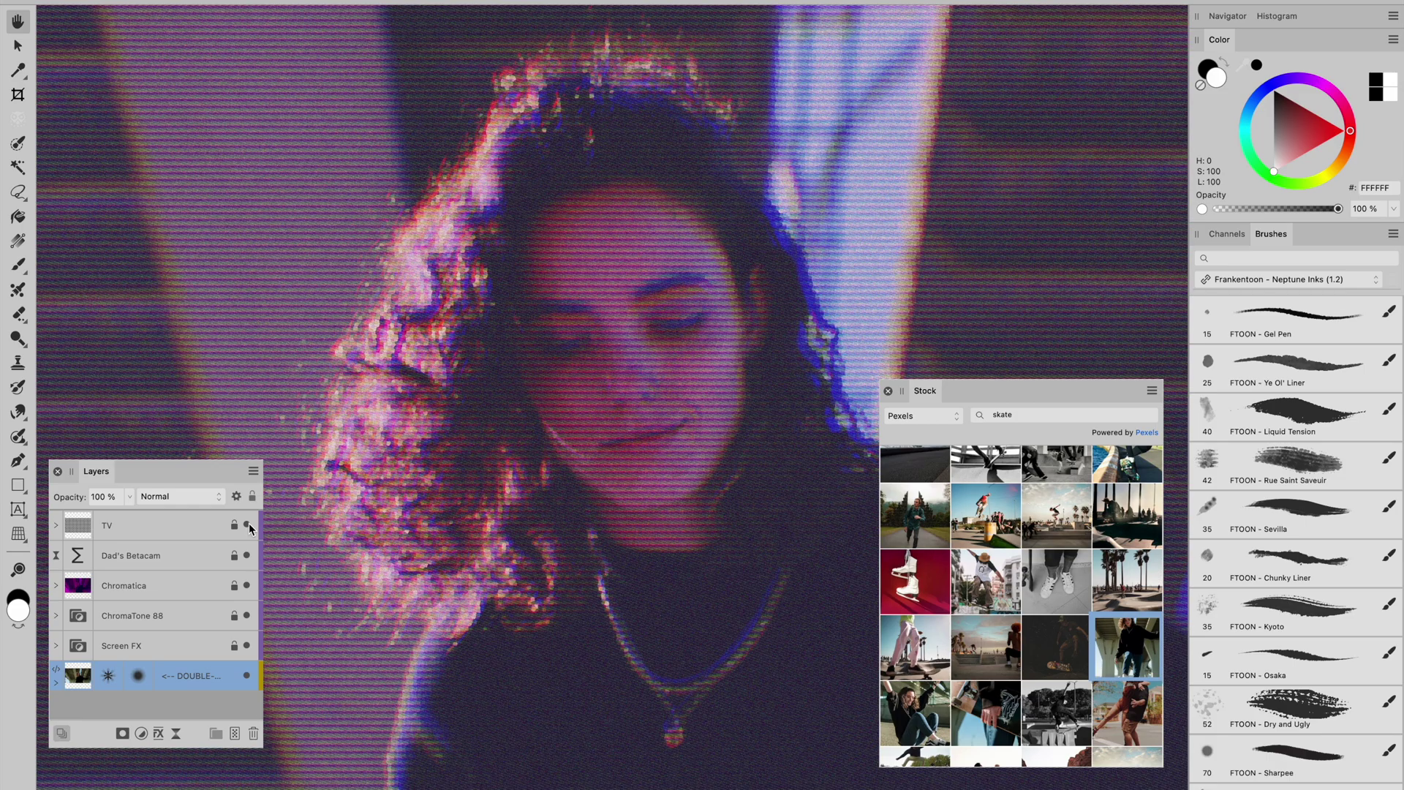
pyautogui.click(55, 525)
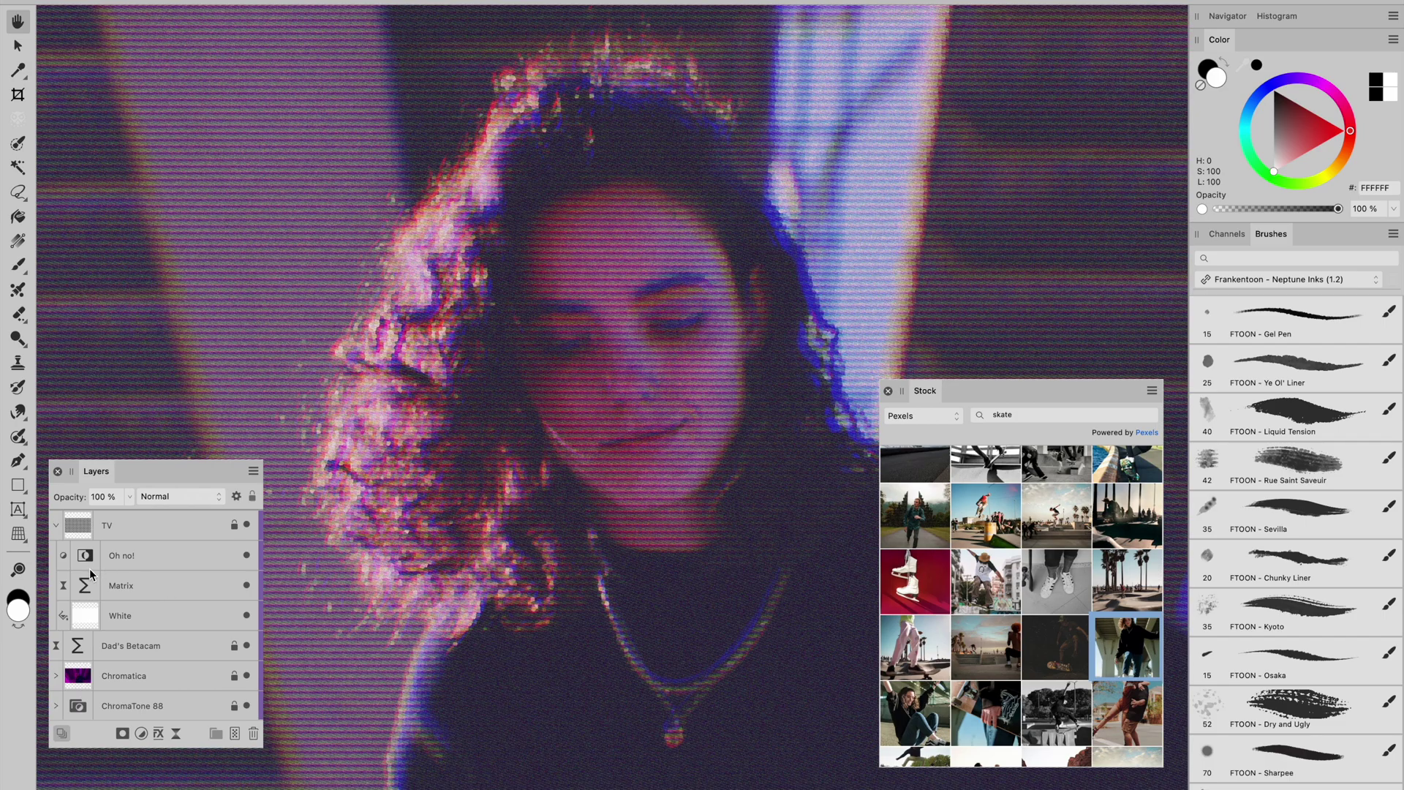
pyautogui.click(58, 525)
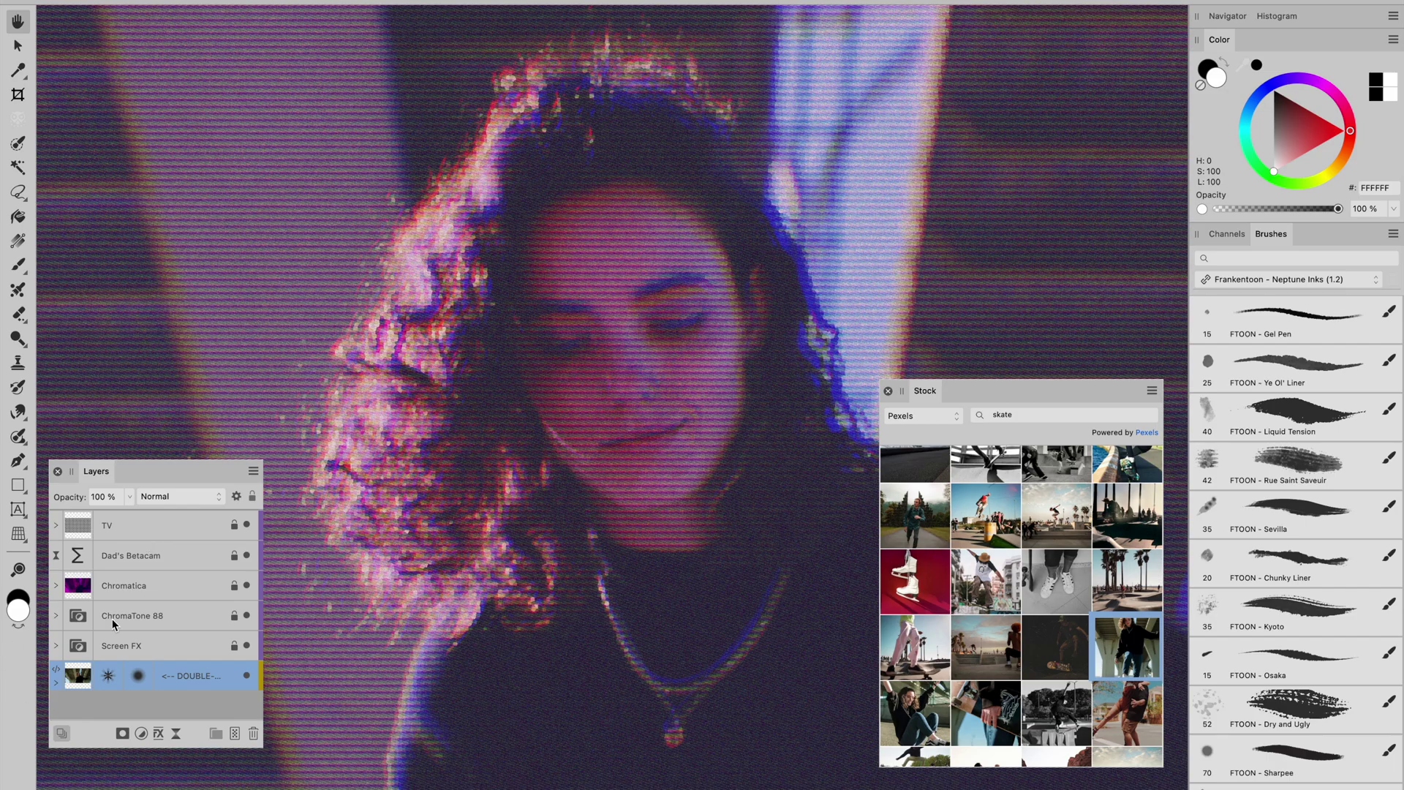
pyautogui.click(246, 525)
pyautogui.click(247, 556)
pyautogui.click(247, 585)
pyautogui.click(248, 616)
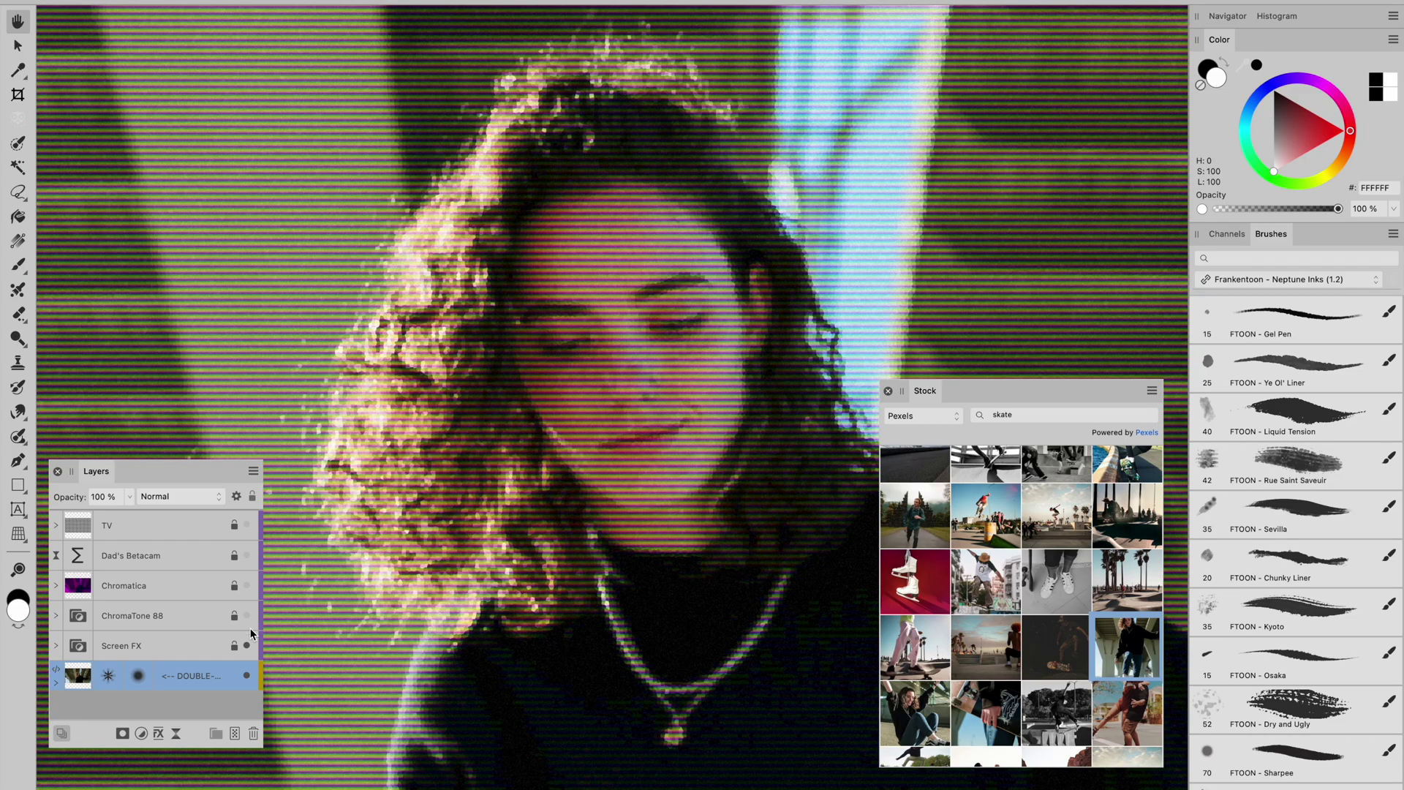
pyautogui.click(247, 645)
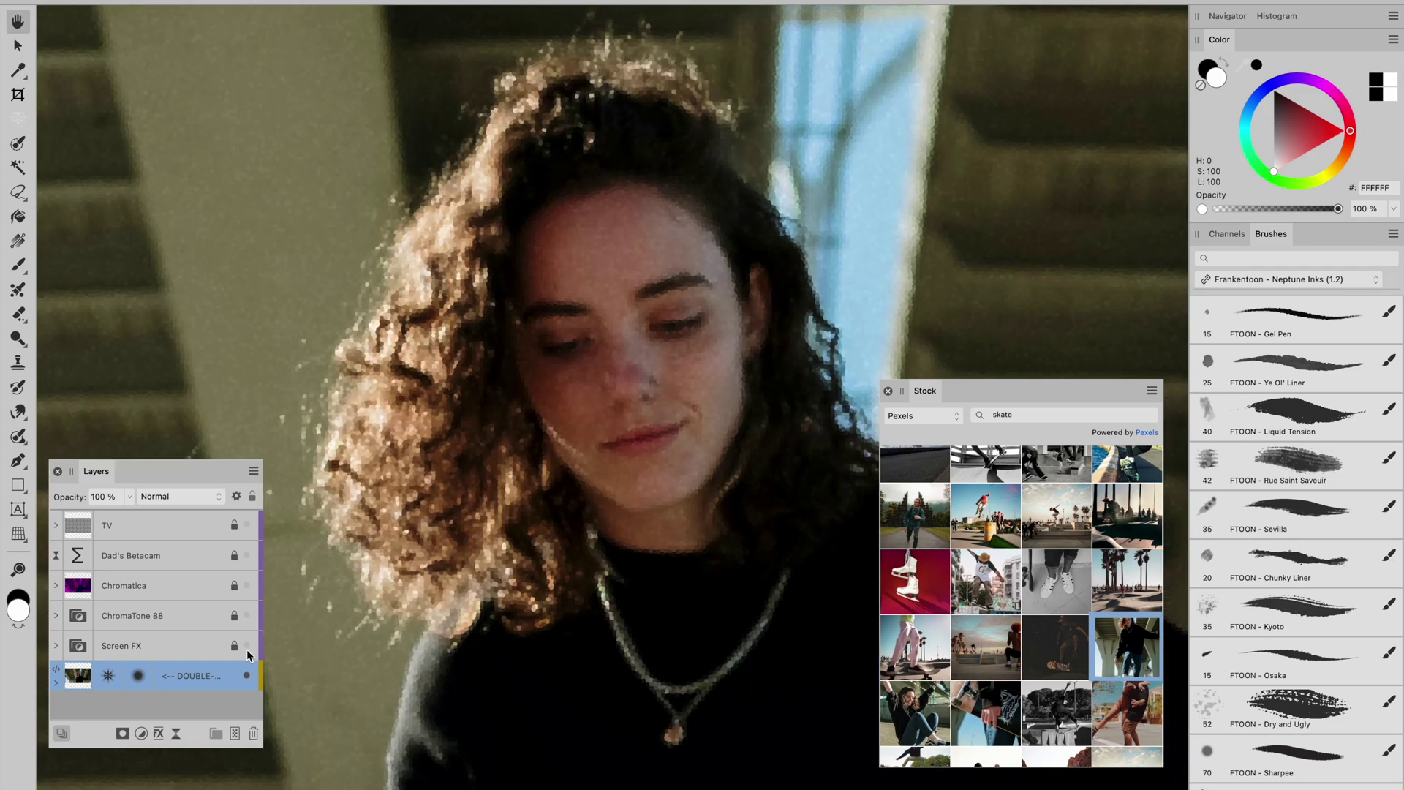
# Toggle Y2K Distort and Y2K Blur off and back on, then collapse the DOUBLE-CLICK group.
pyautogui.click(55, 683)
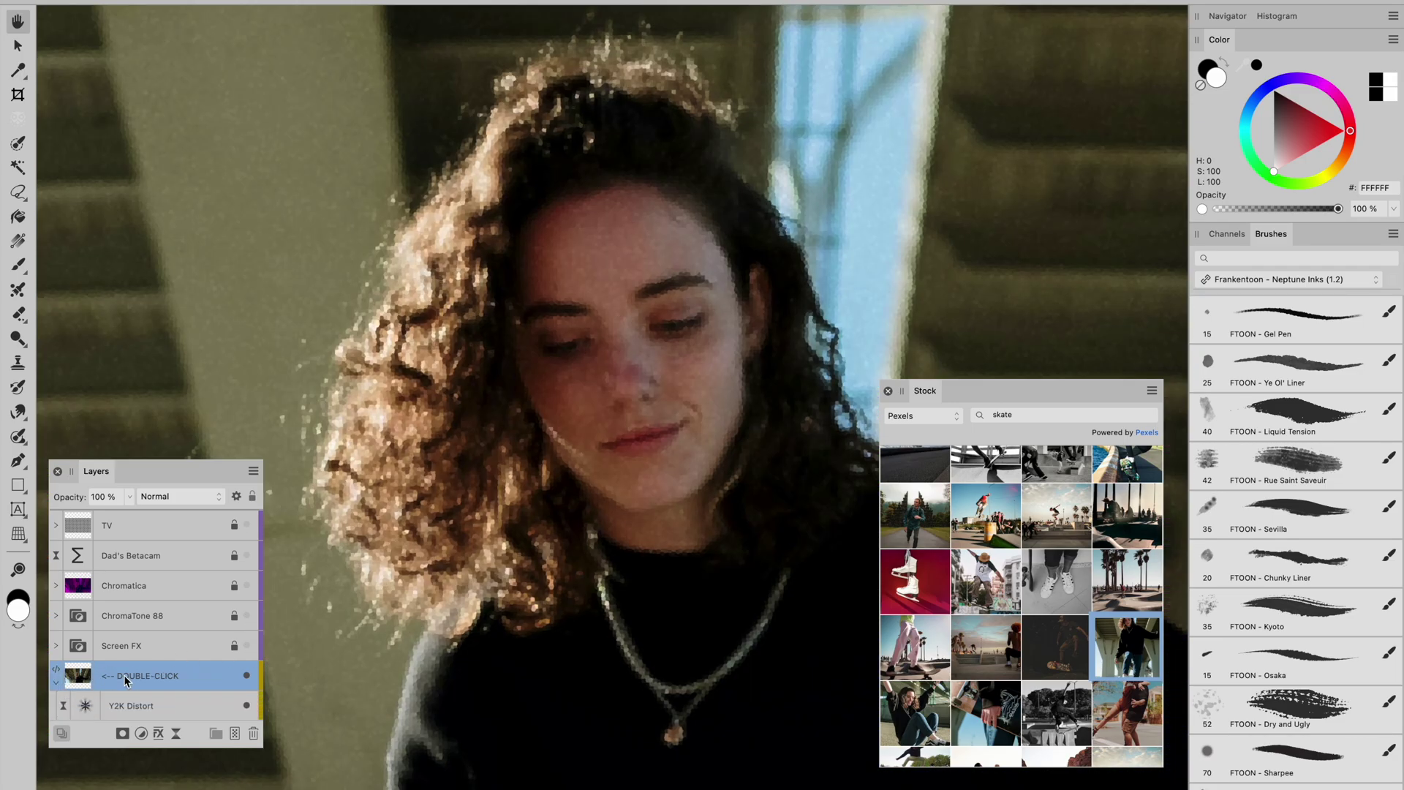
pyautogui.scroll(-3, 146, 658)
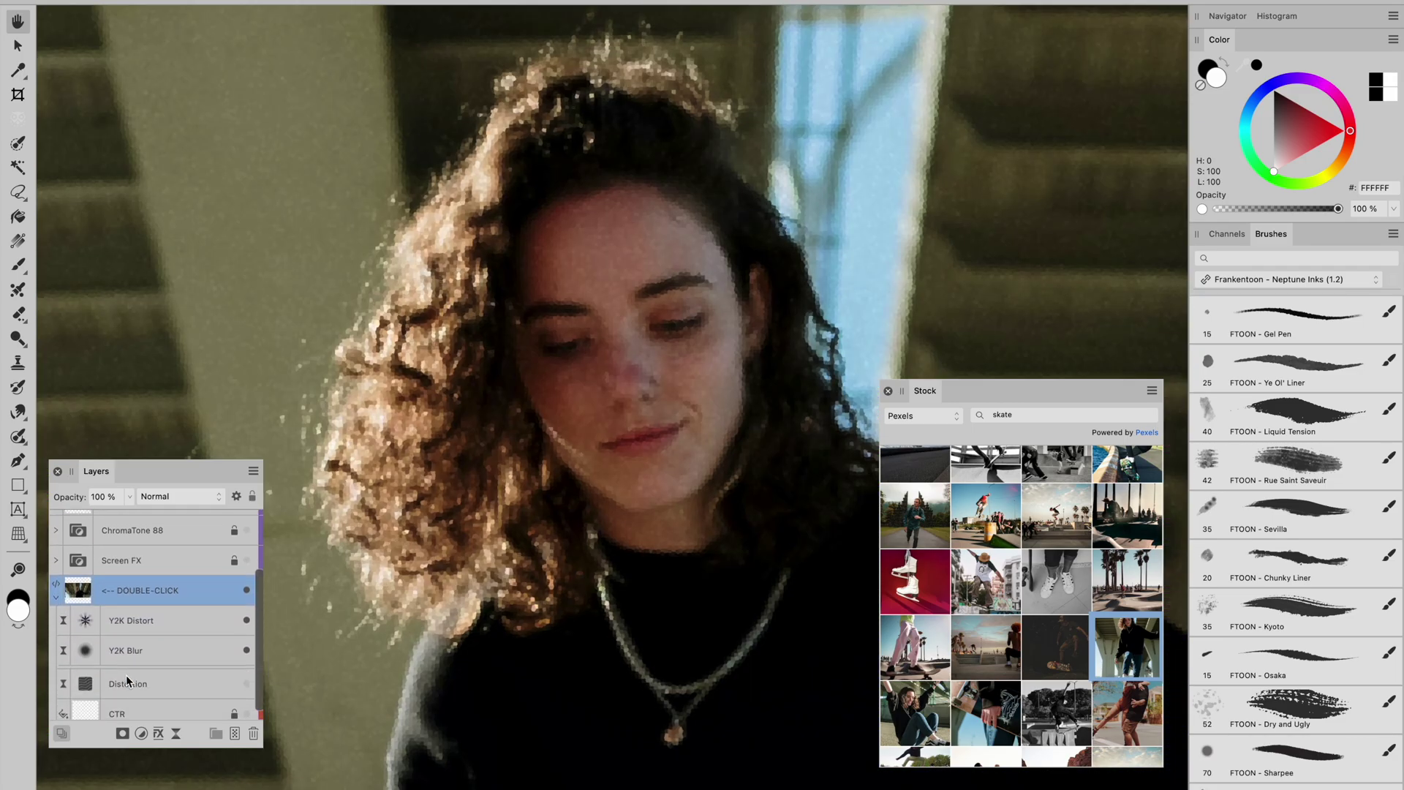
pyautogui.click(246, 611)
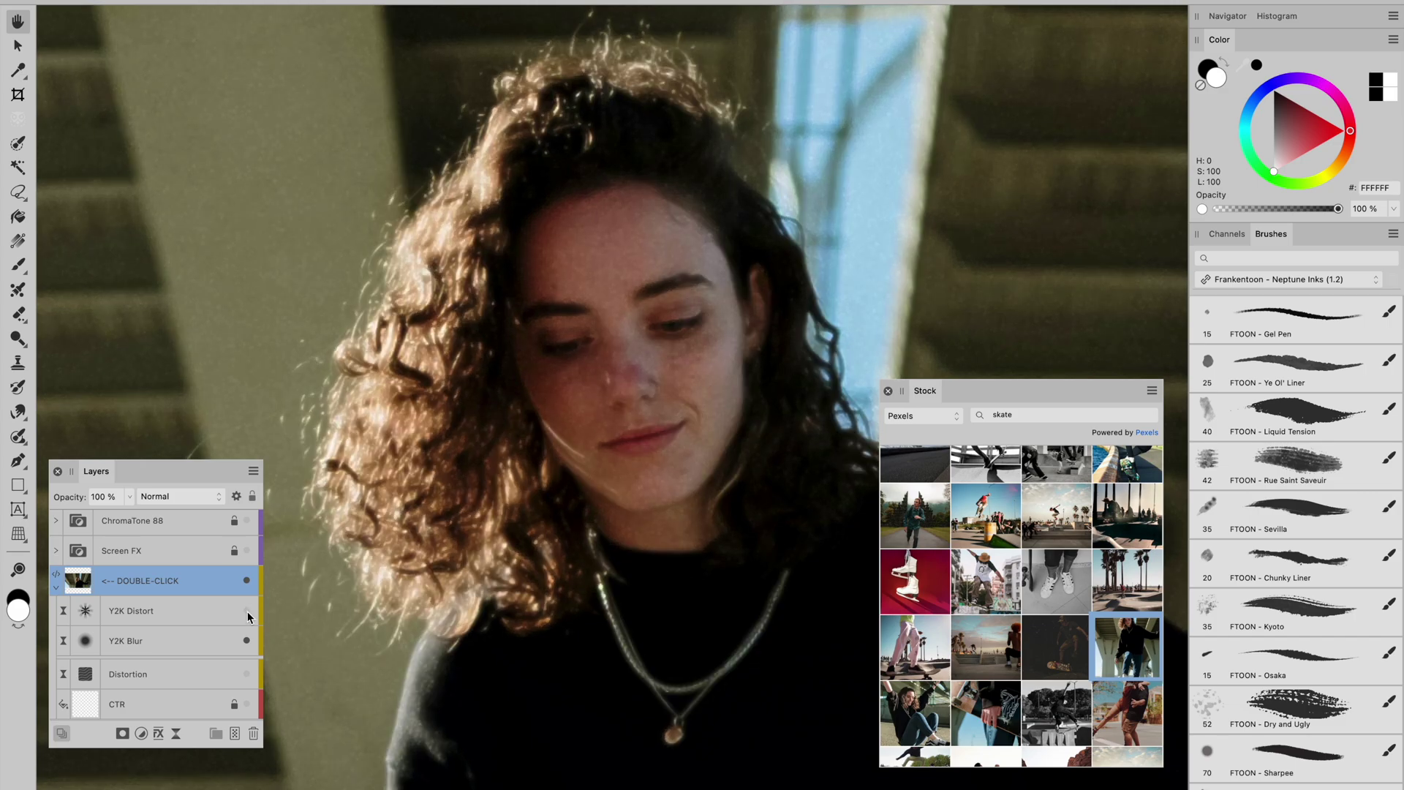
pyautogui.click(247, 612)
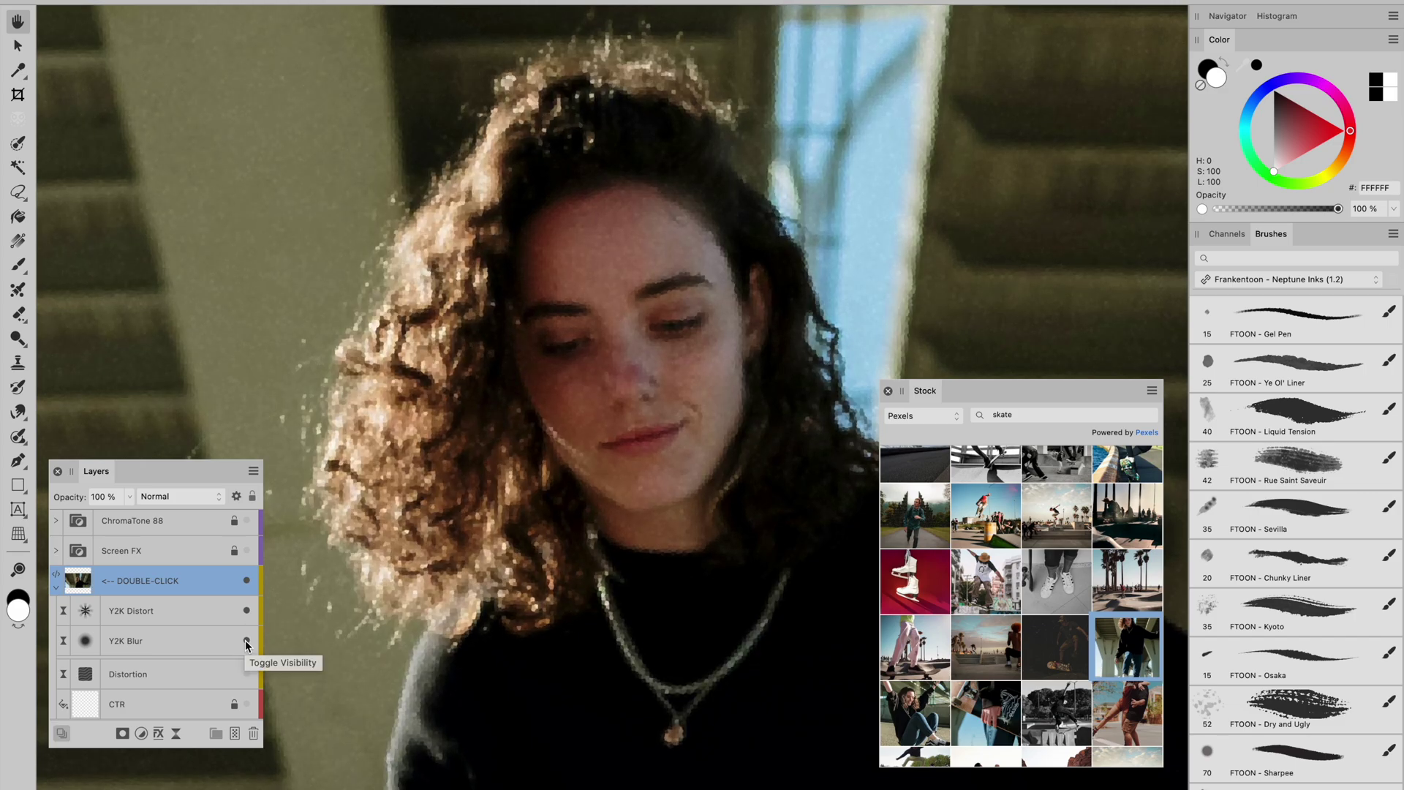
pyautogui.click(247, 641)
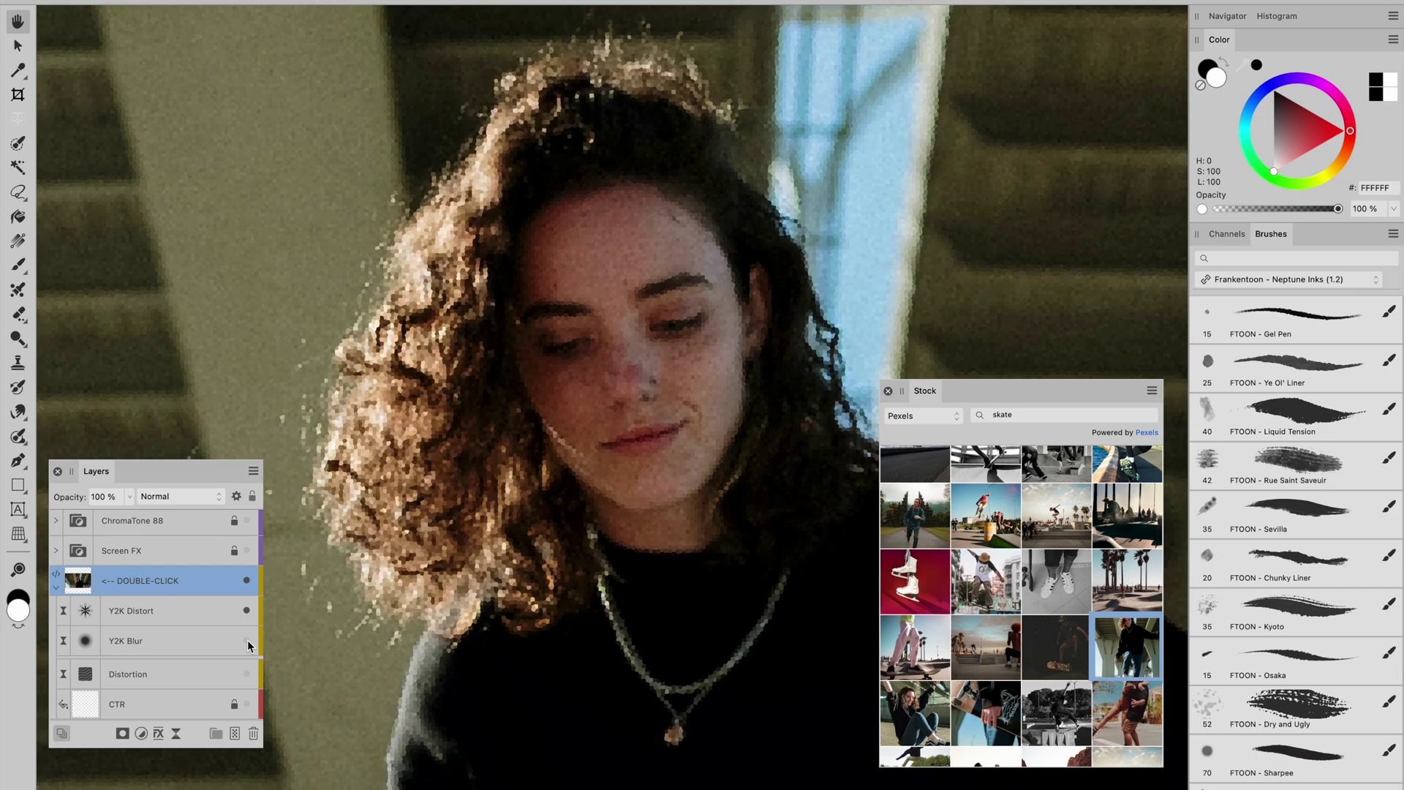
pyautogui.click(247, 640)
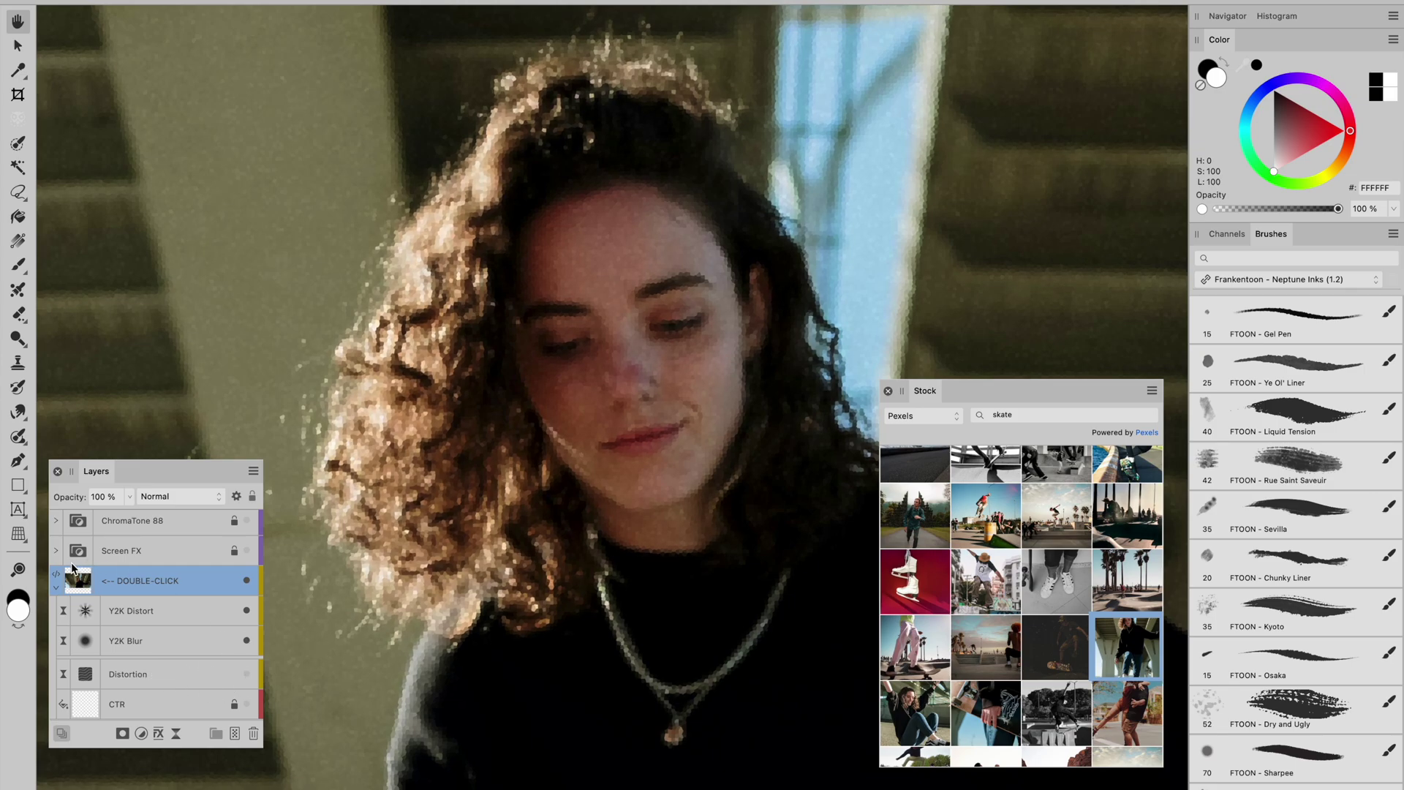
pyautogui.click(57, 591)
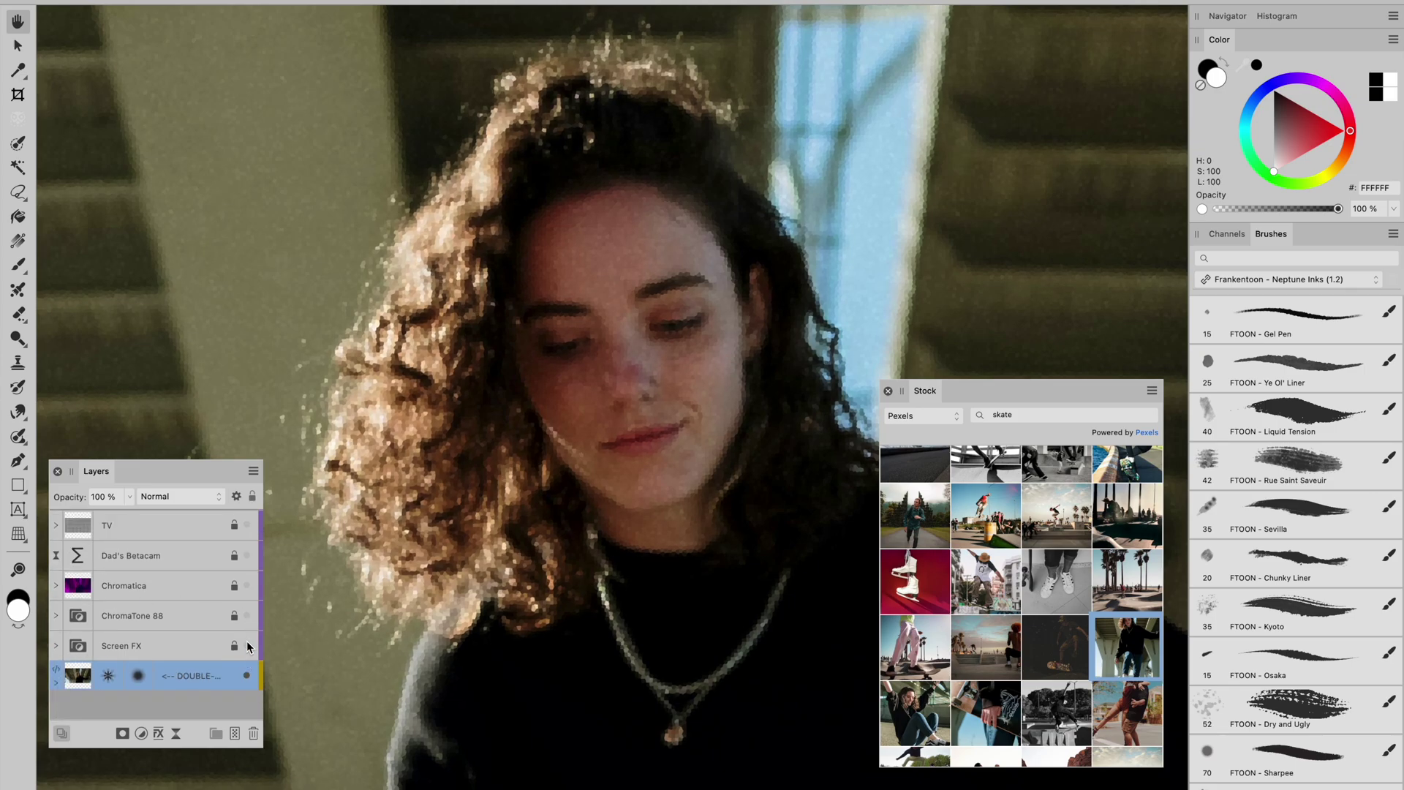
# Turn on Screen FX and ChromaTone 88, expanding each group to inspect it.
pyautogui.click(247, 645)
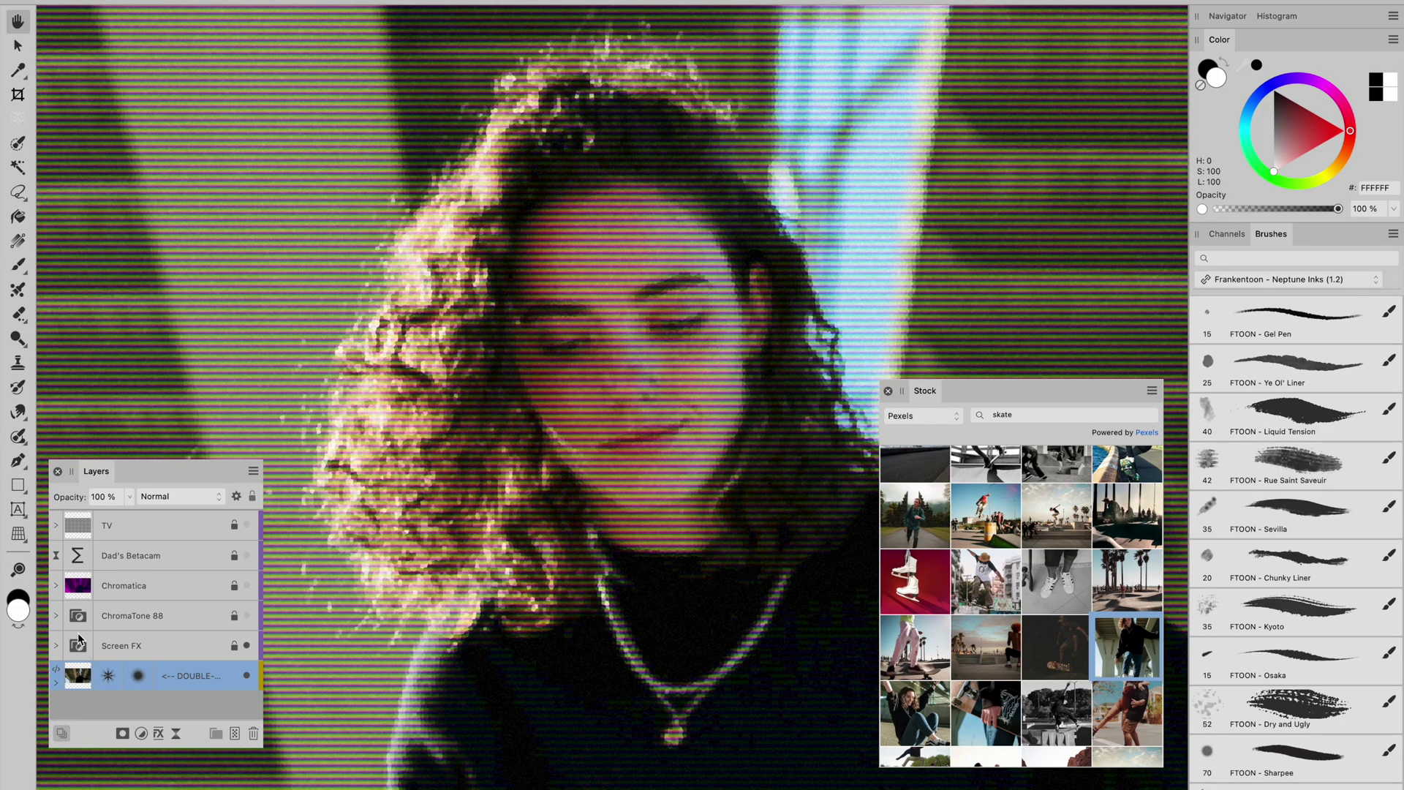
pyautogui.click(55, 646)
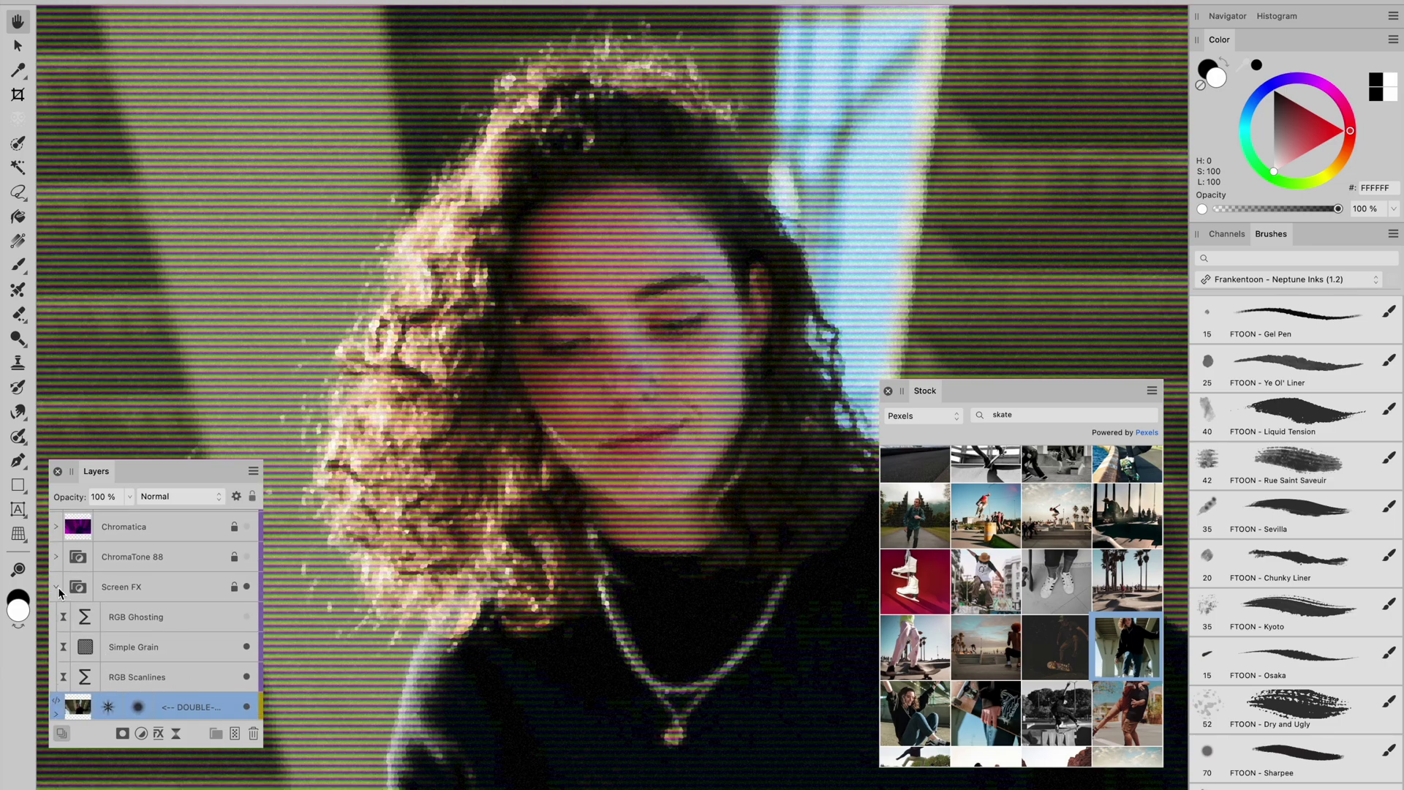
pyautogui.click(57, 586)
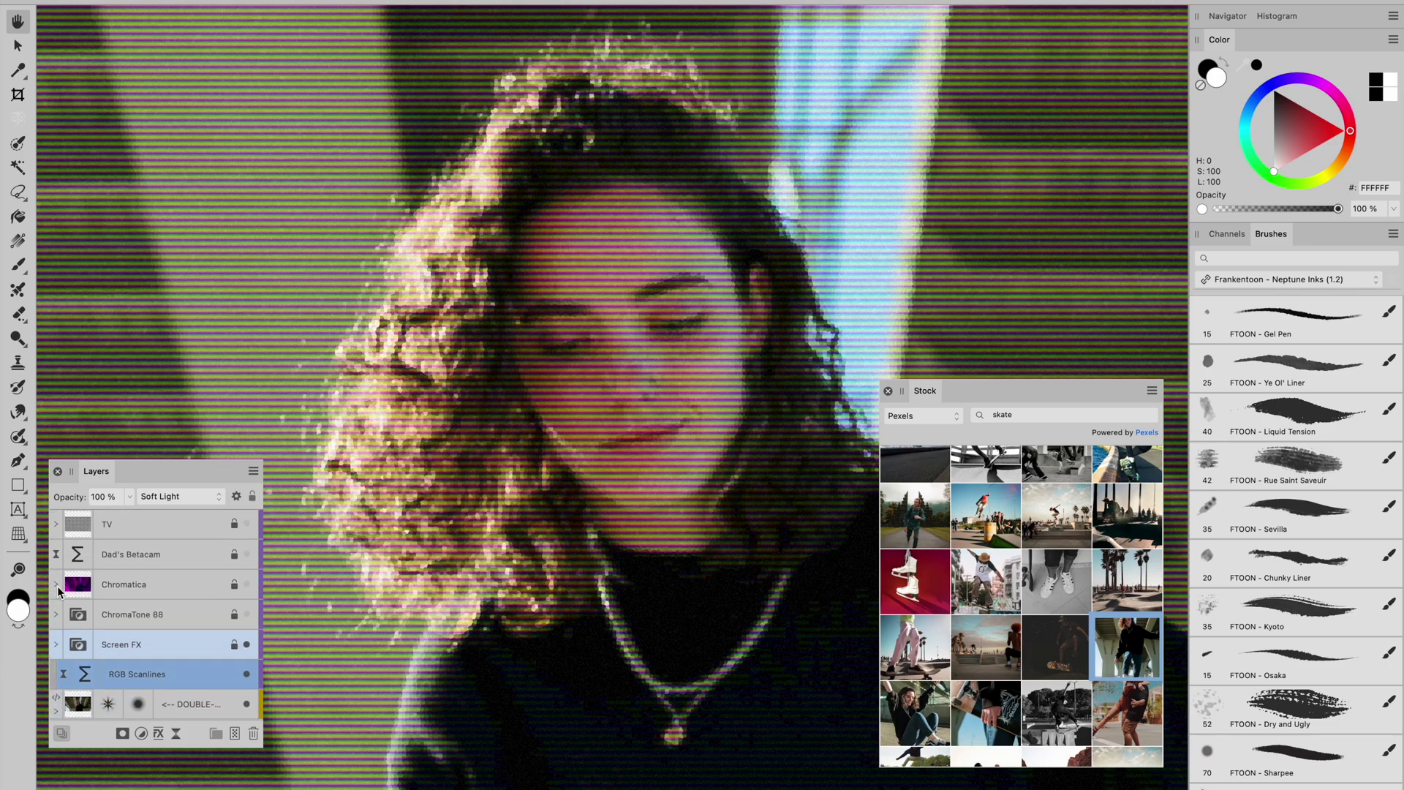
pyautogui.click(247, 619)
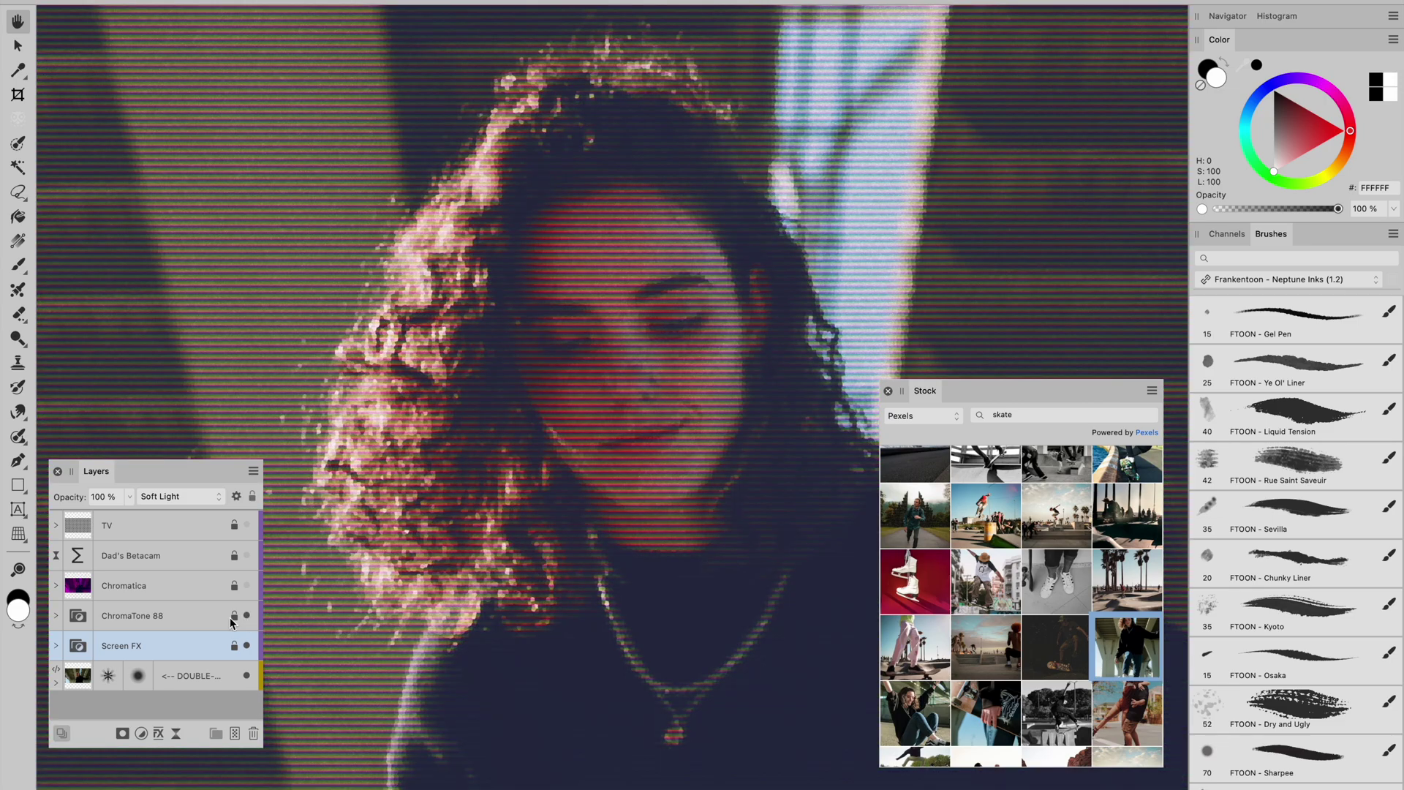
pyautogui.click(57, 616)
pyautogui.click(57, 616)
pyautogui.click(58, 617)
# Turn on Chromatica and Dad's Betacam, then select the placeholder photo layer.
pyautogui.scroll(2, 629, 386)
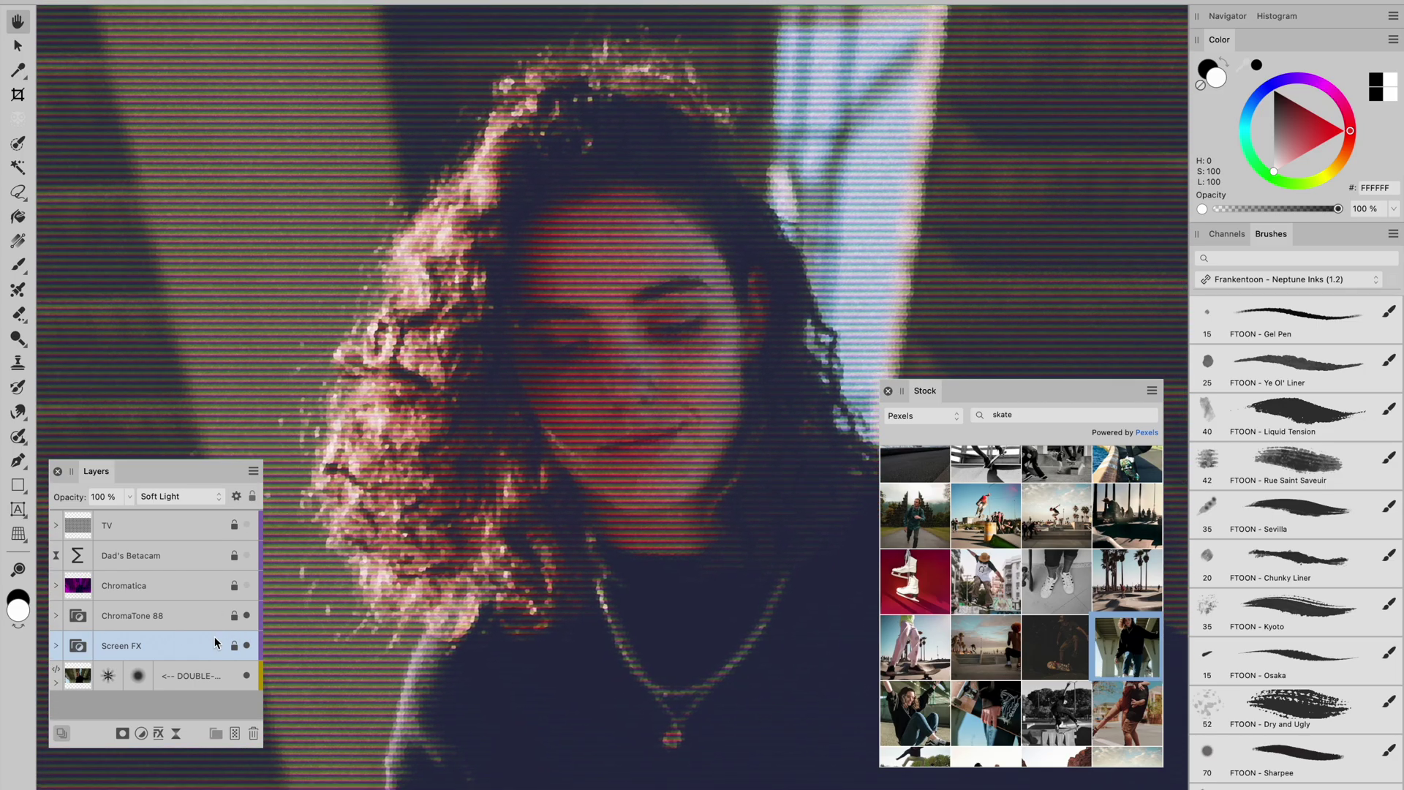
pyautogui.click(247, 585)
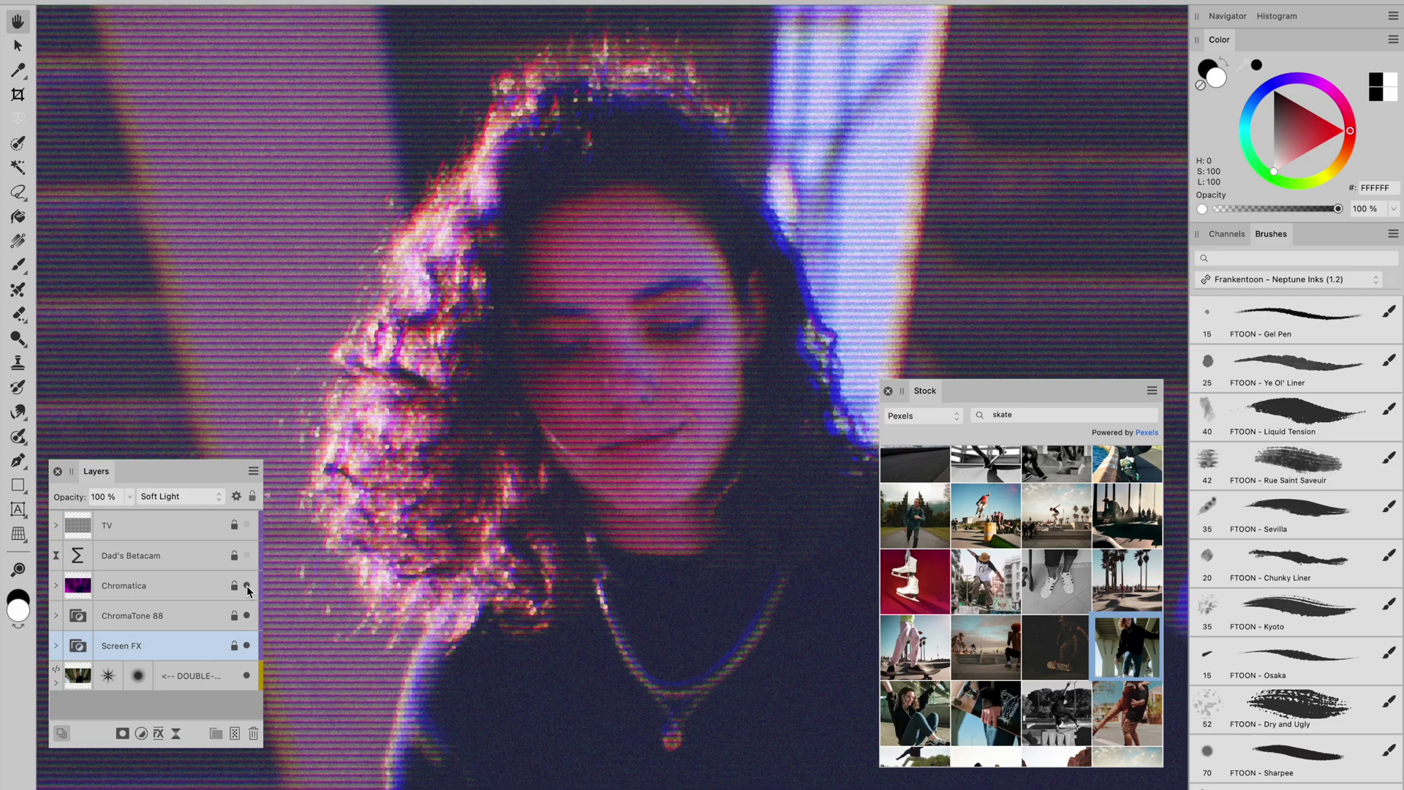
pyautogui.click(56, 585)
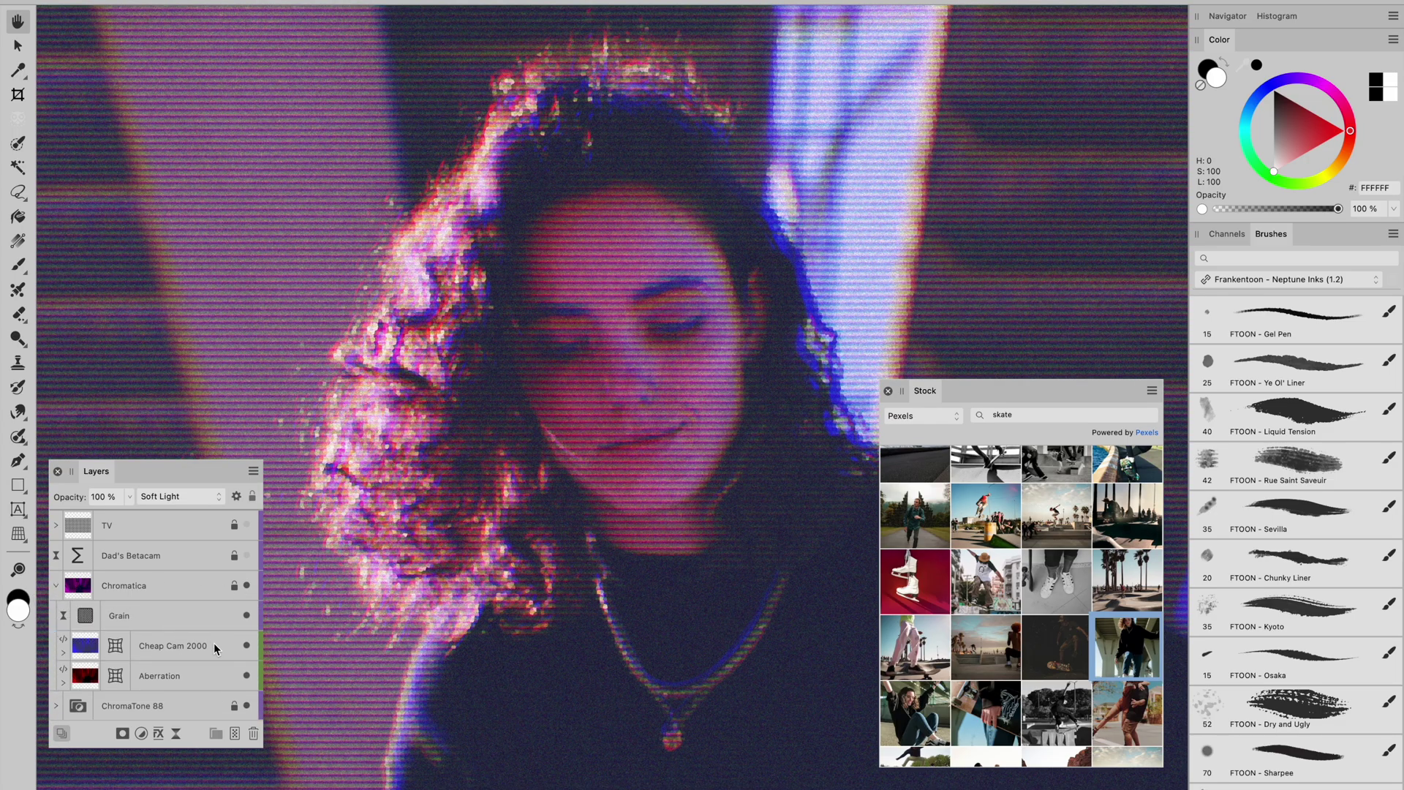
pyautogui.click(57, 585)
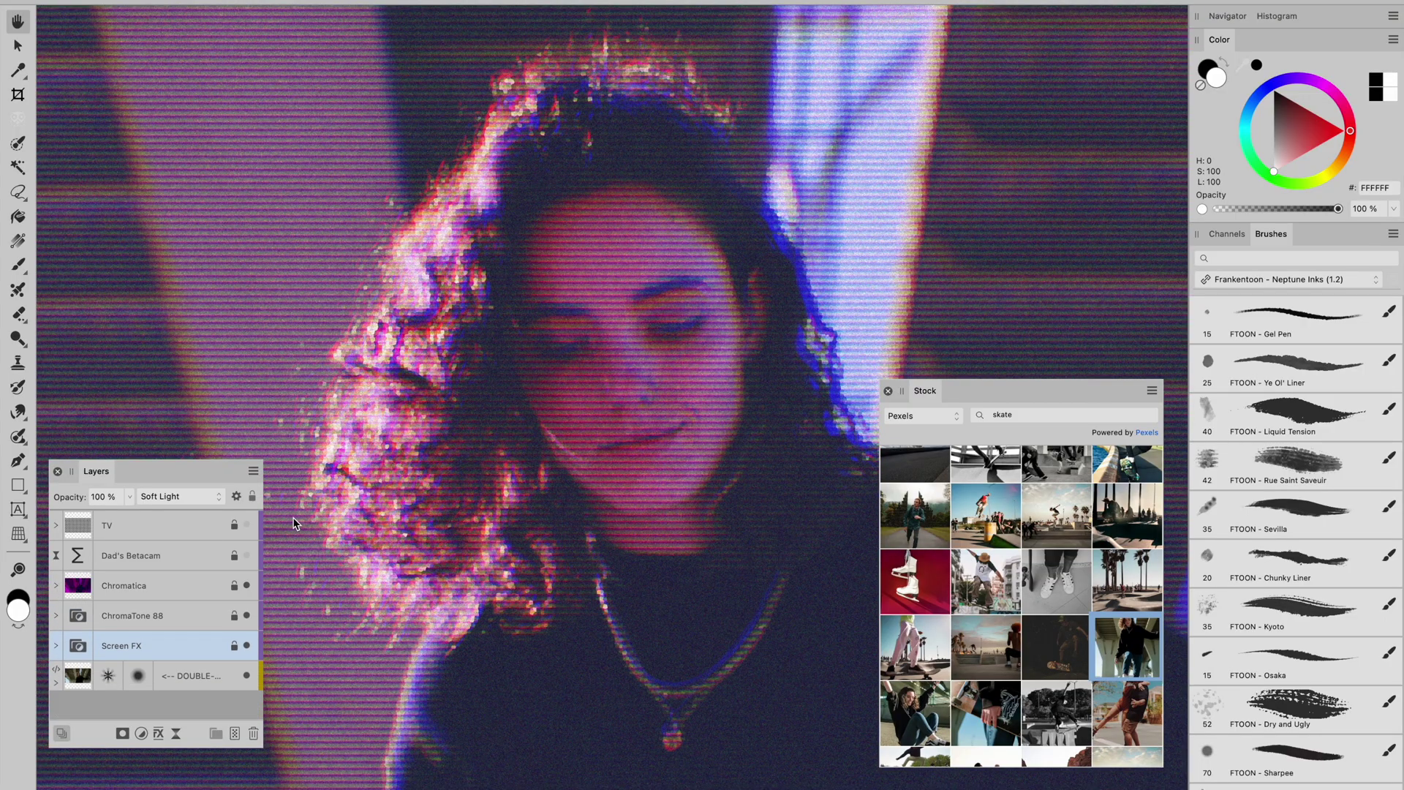
pyautogui.click(247, 556)
pyautogui.click(161, 585)
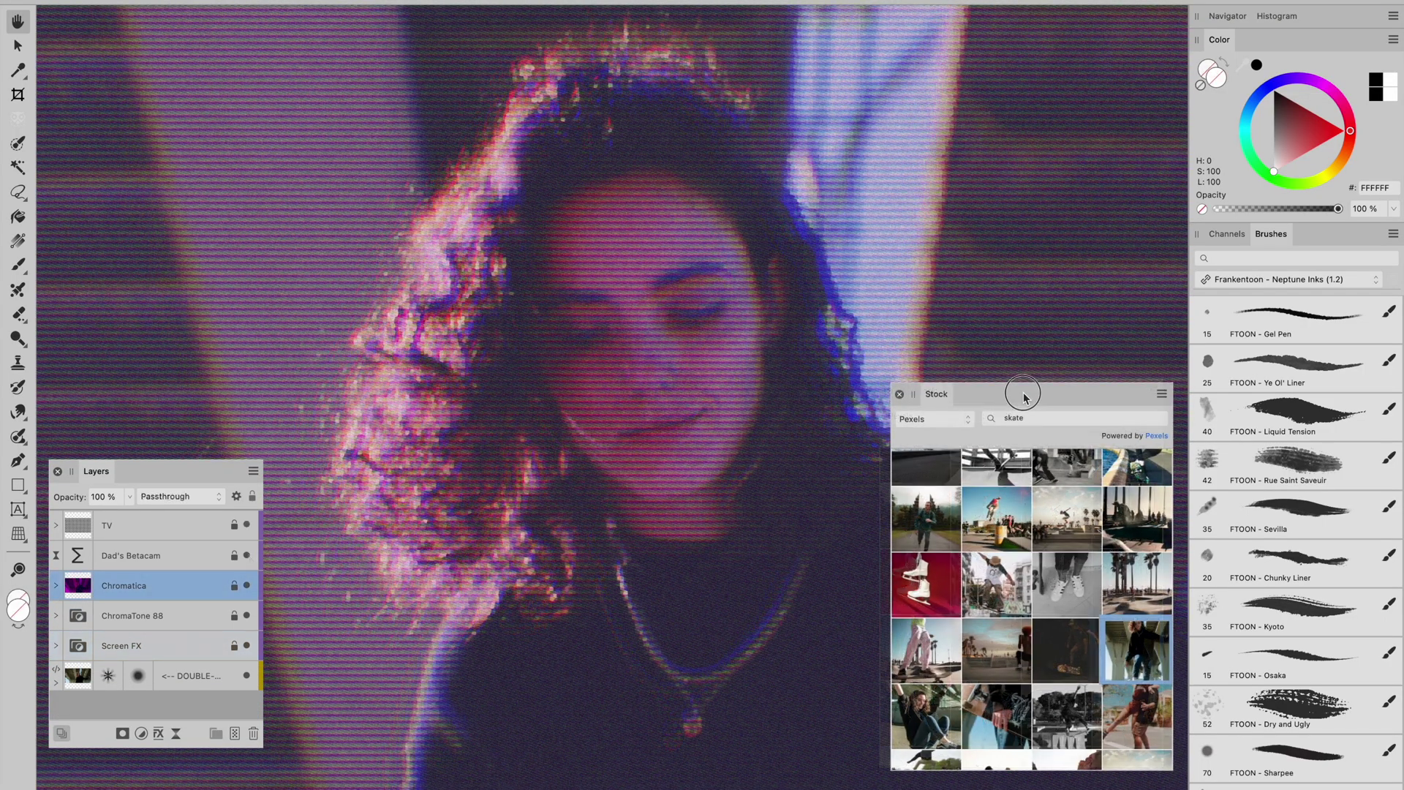
pyautogui.click(76, 683)
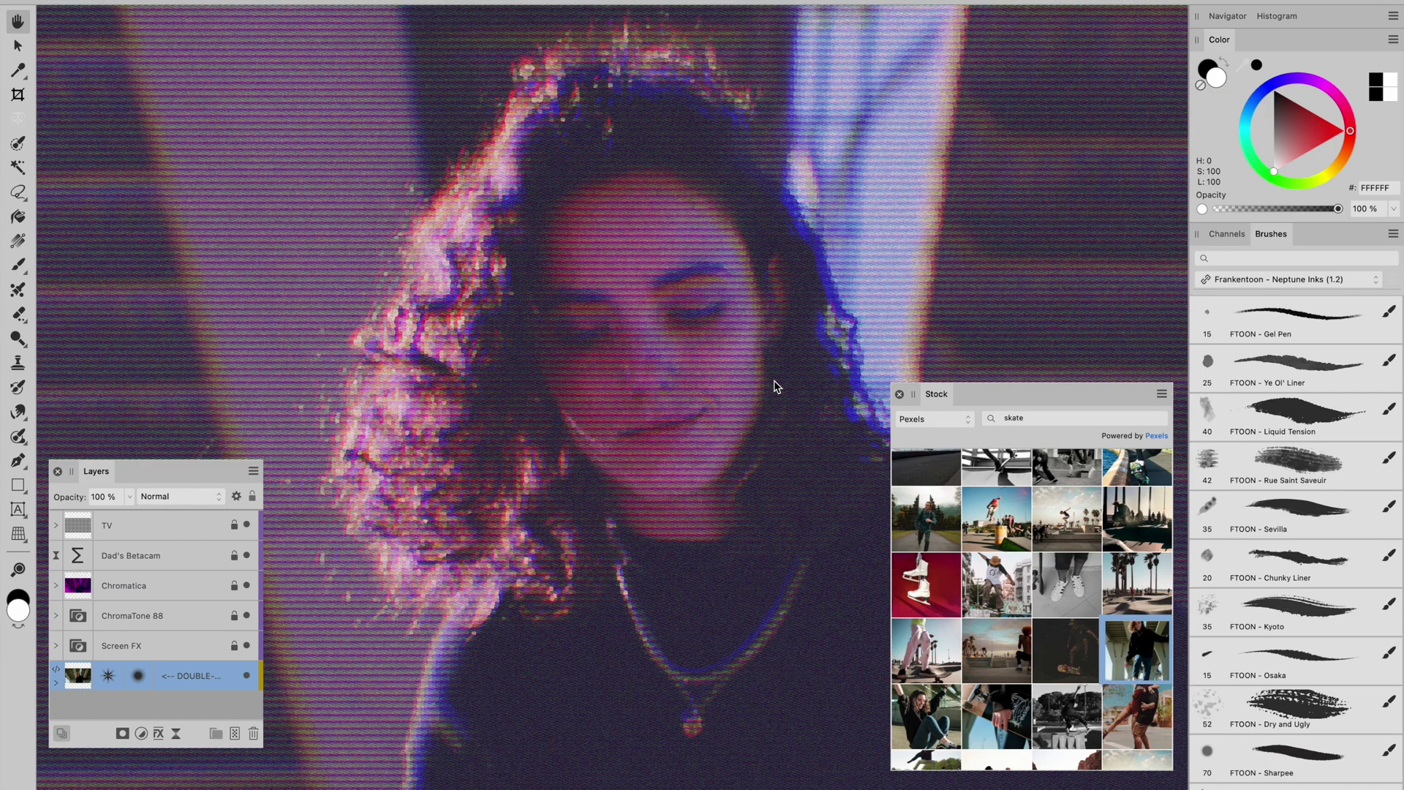
# Place pexels-photo-32431189.jpeg into the embedded image above the woman's photo, shifted down and left.
pyautogui.doubleClick(86, 684)
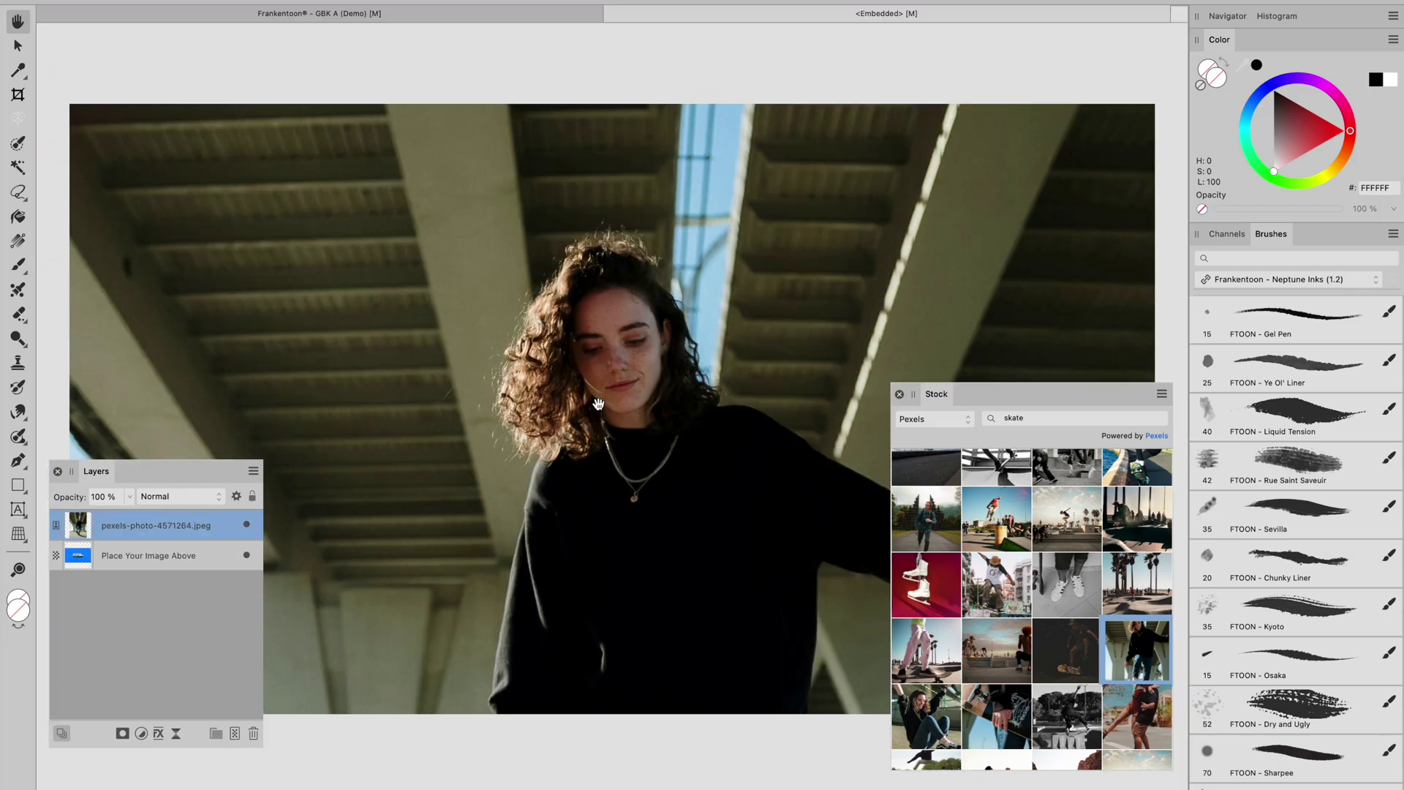
pyautogui.scroll(-3, 1003, 521)
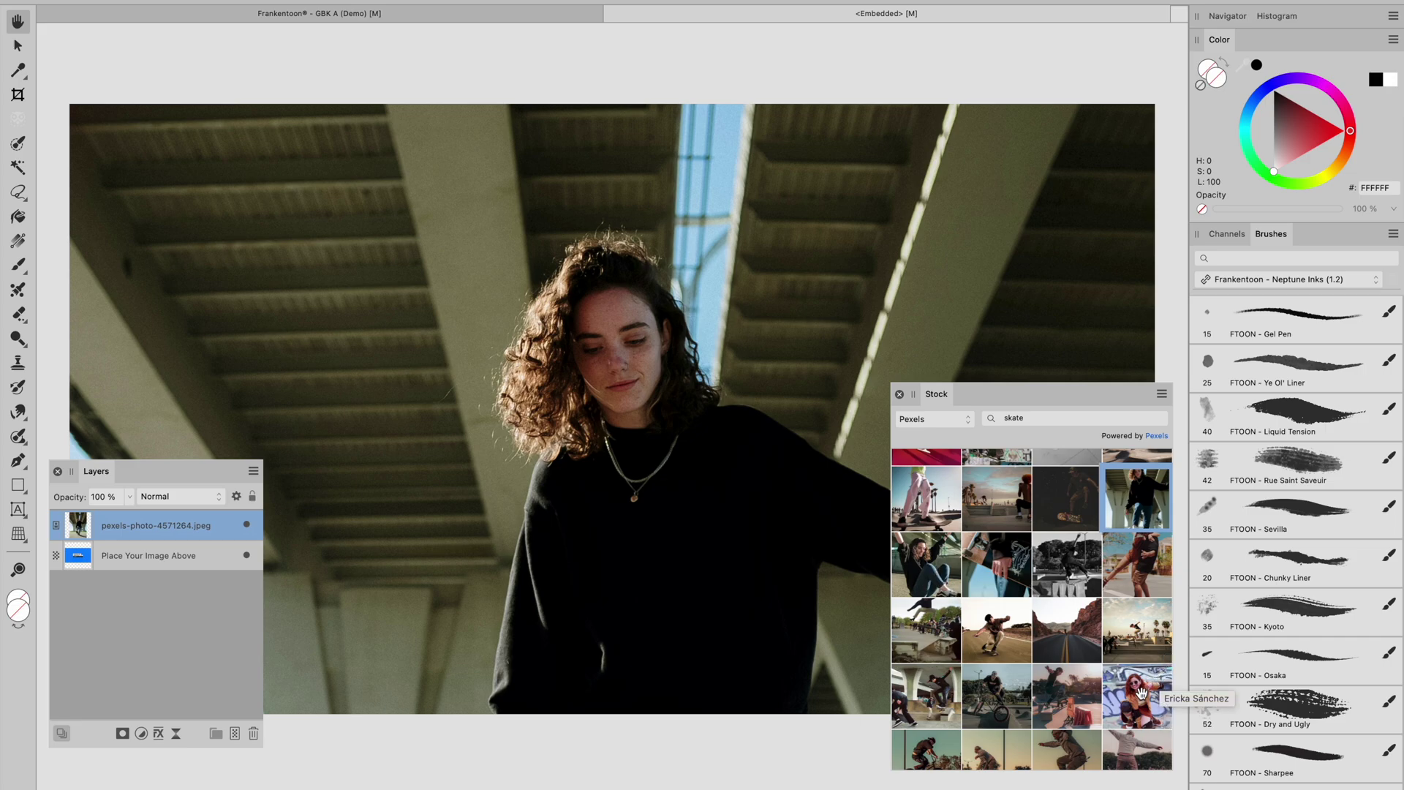
pyautogui.moveTo(1080, 700); pyautogui.dragTo(691, 473)
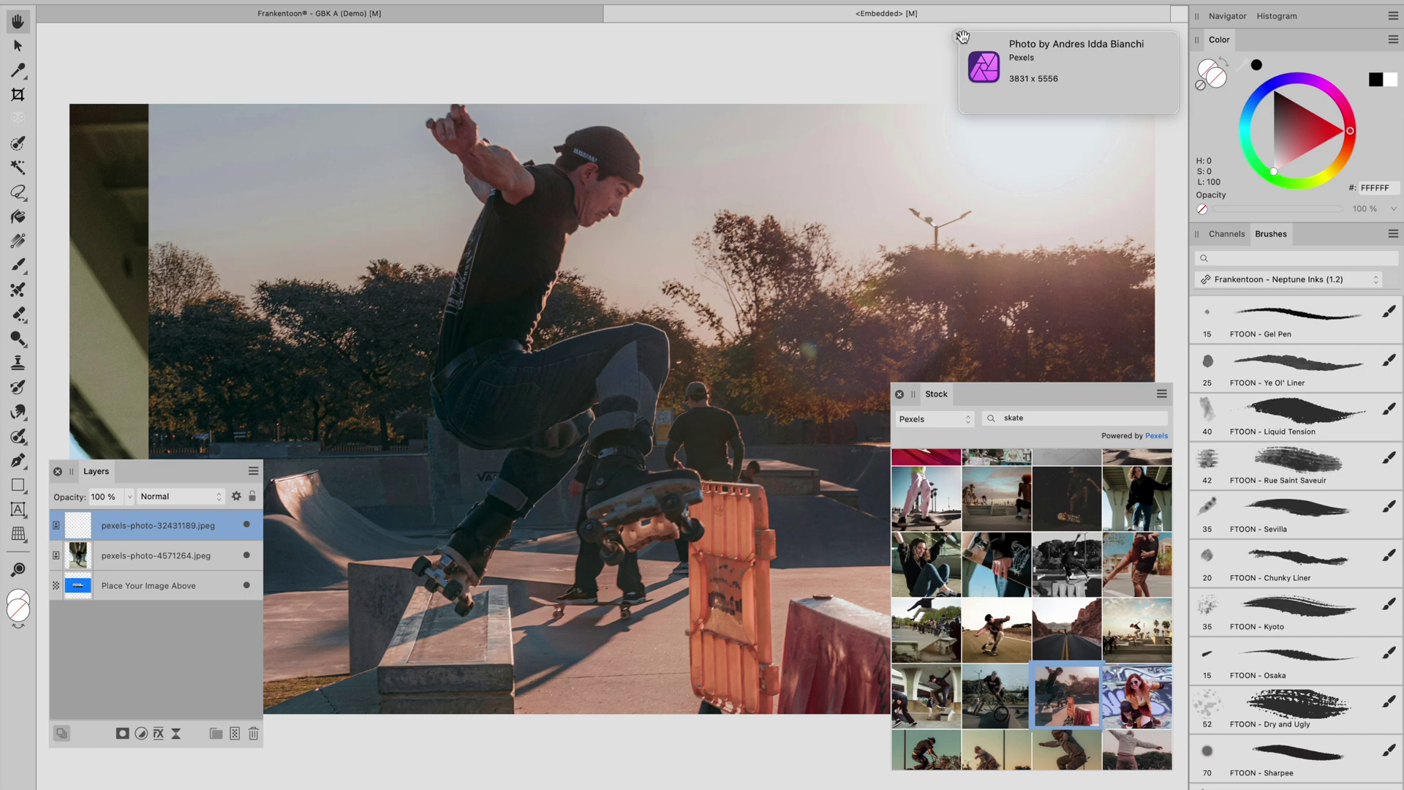
pyautogui.click(959, 37)
pyautogui.press('v')
pyautogui.moveTo(779, 270); pyautogui.dragTo(700, 338)
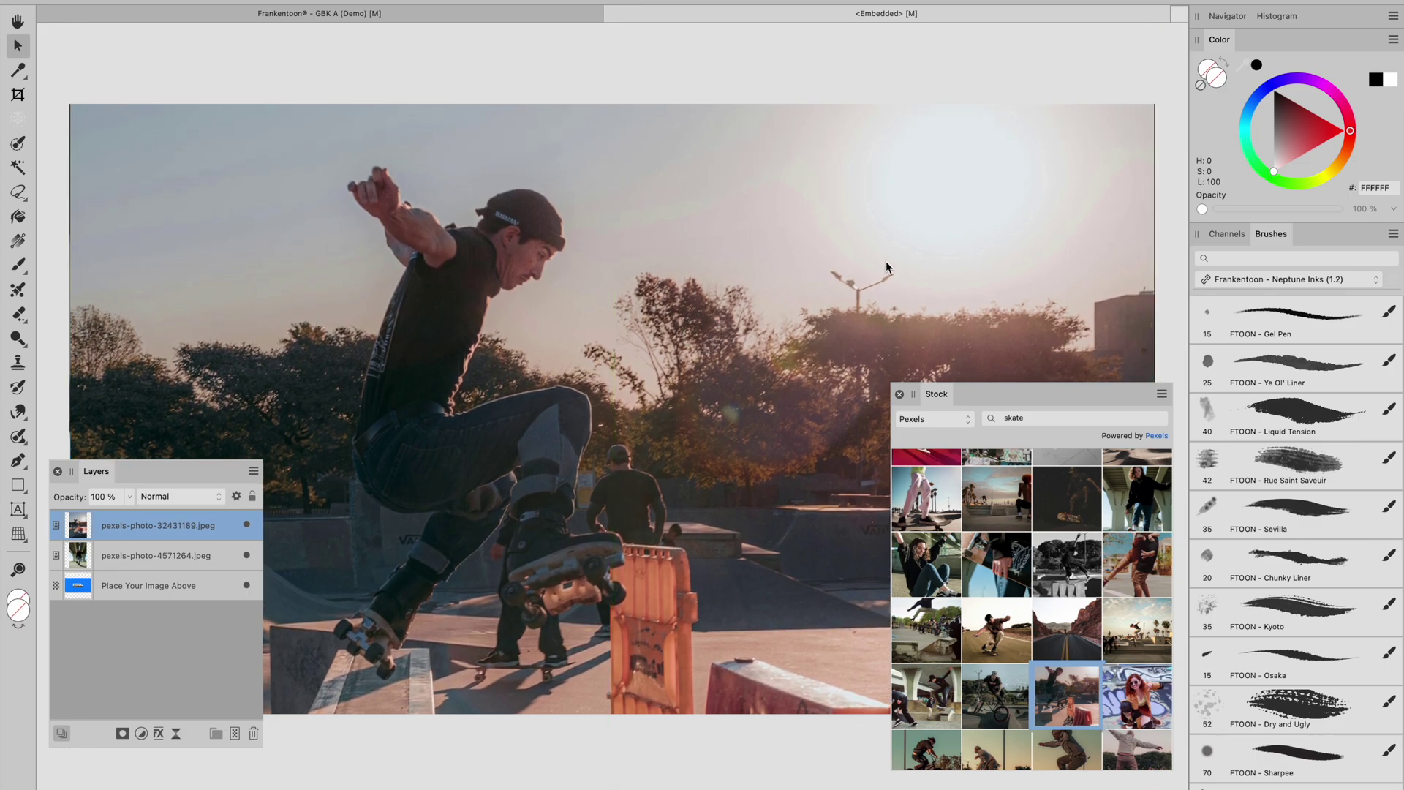
pyautogui.scroll(-5, 884, 261)
pyautogui.scroll(5, 765, 340)
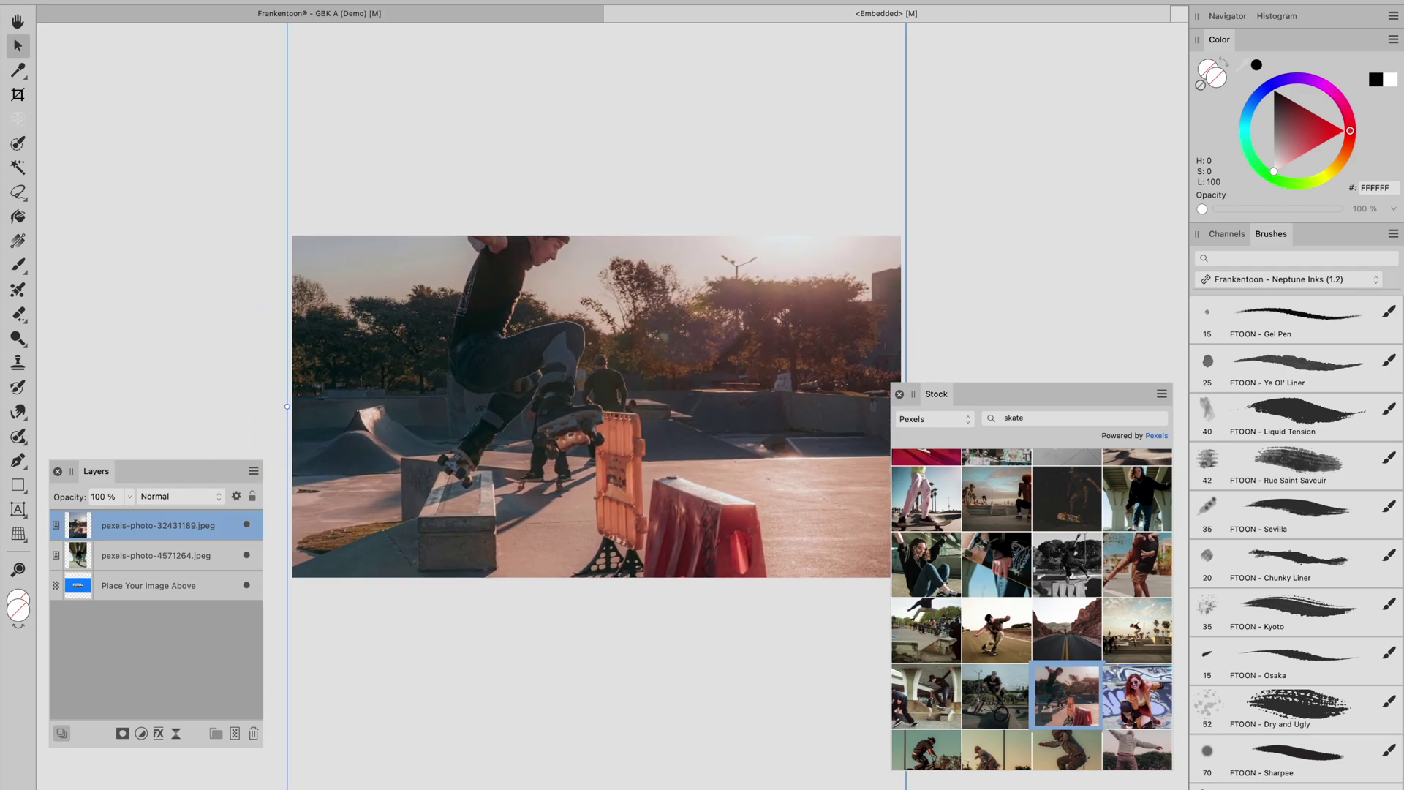
# Show the Transform panel, dock it at the left and select the photo's width value.
pyautogui.click(537, 2)
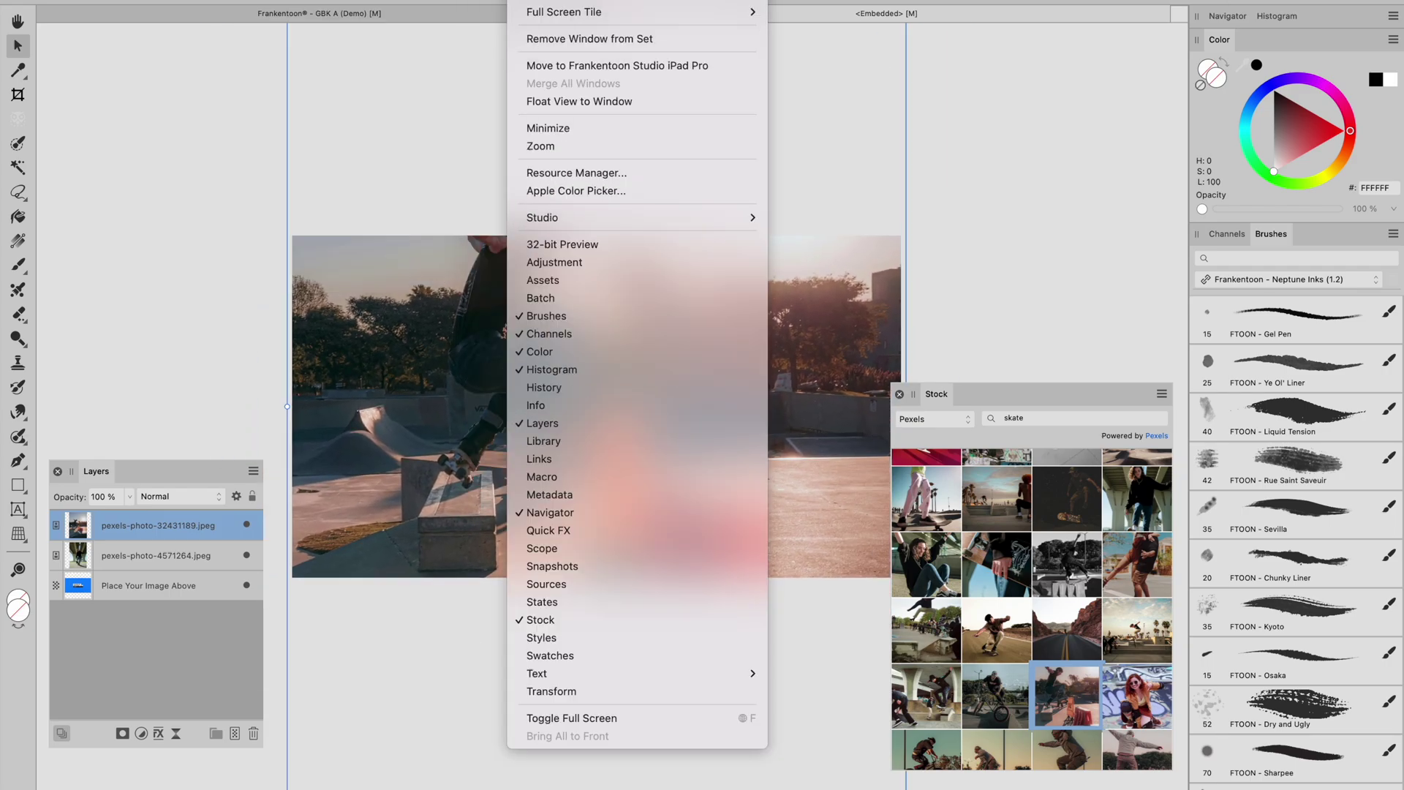
pyautogui.click(566, 692)
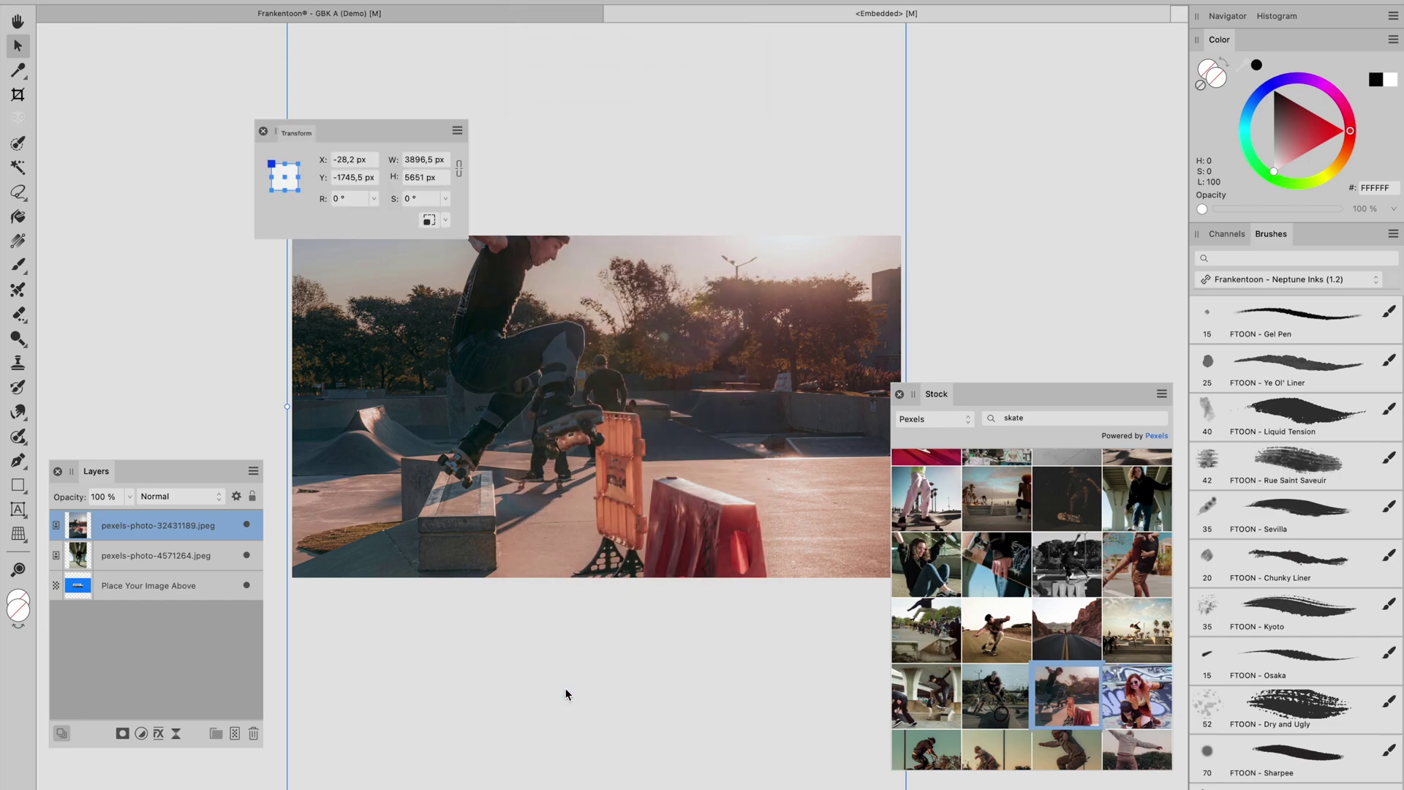
pyautogui.moveTo(354, 135); pyautogui.dragTo(189, 245)
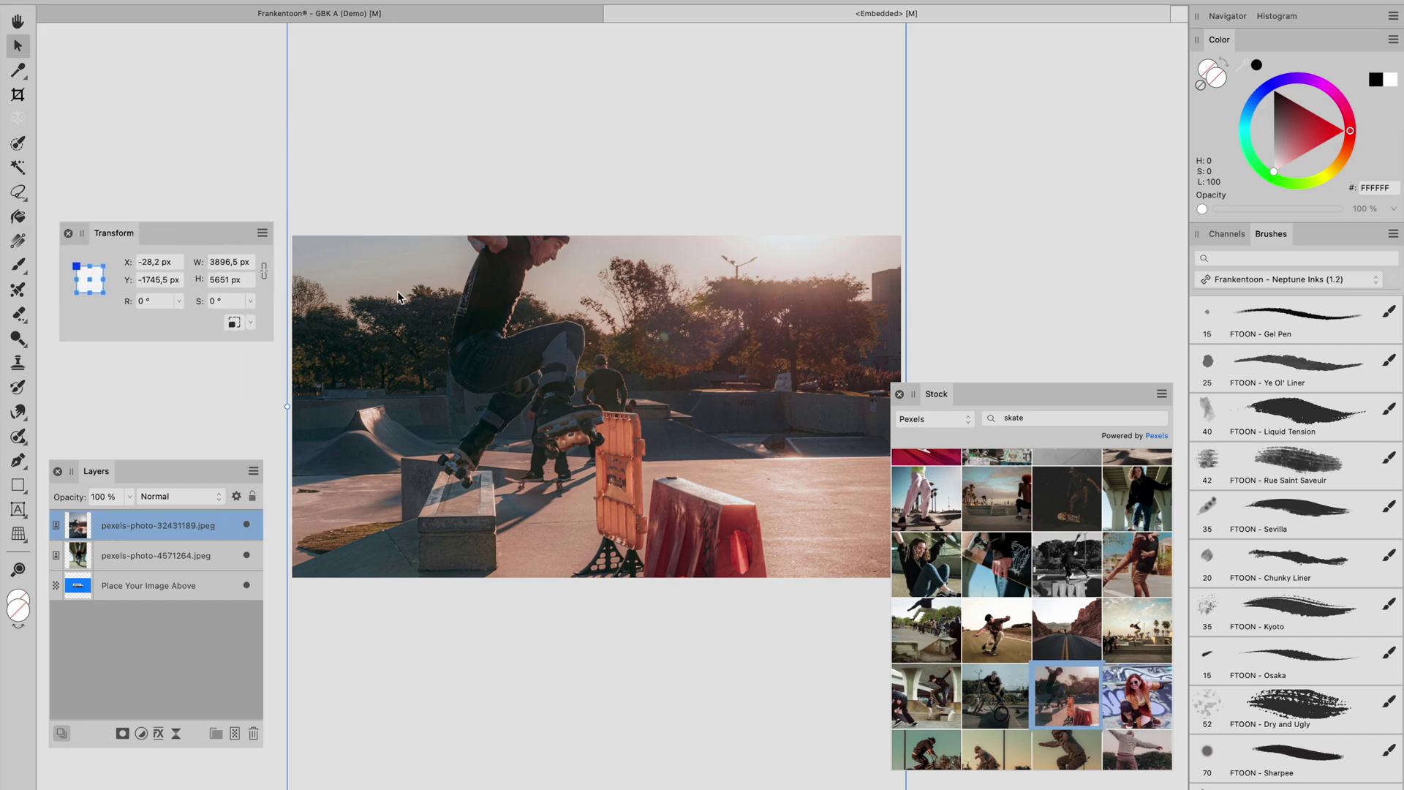
pyautogui.click(248, 266)
# Resize the embedded canvas to 3840 × 5650 px with width and height unlinked.
pyautogui.click(252, 1)
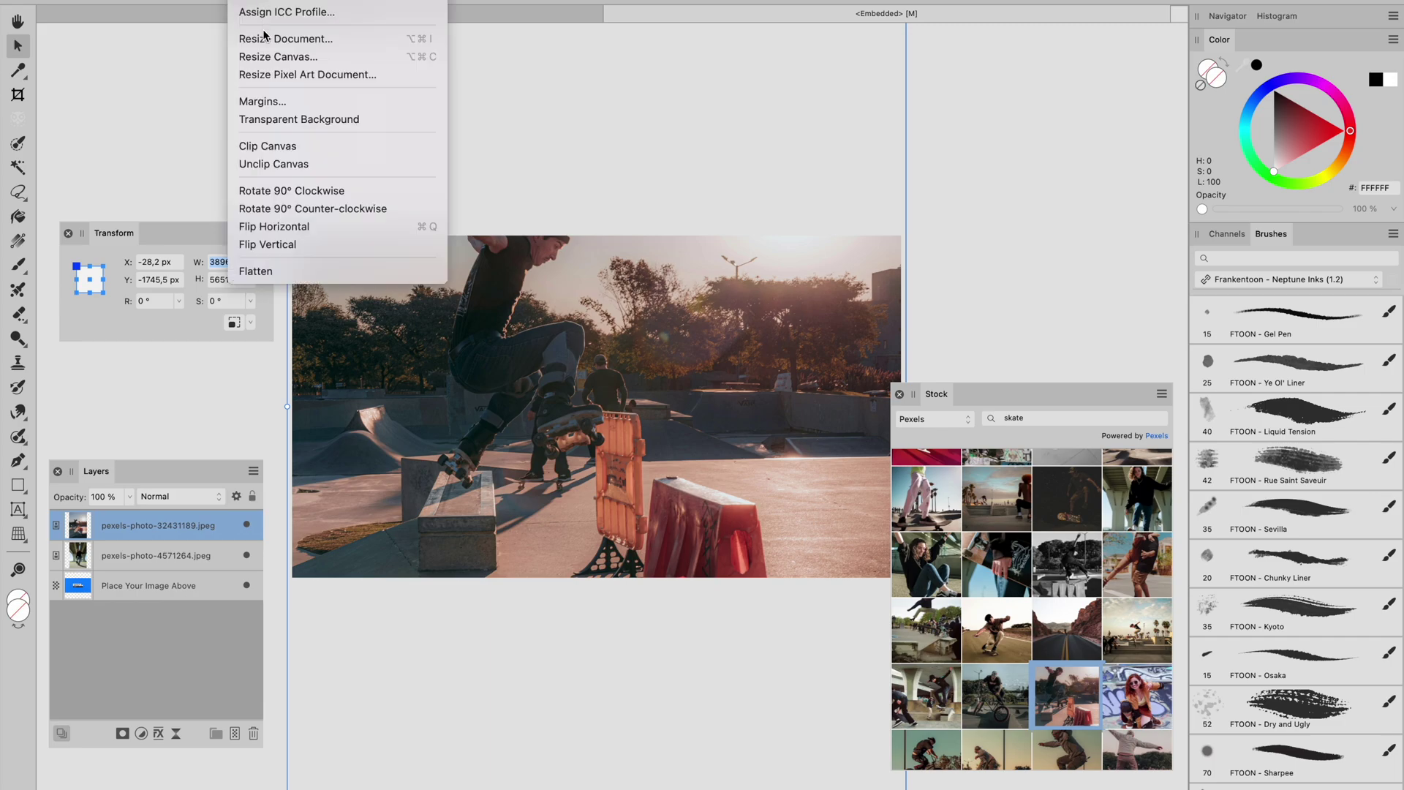
pyautogui.click(267, 53)
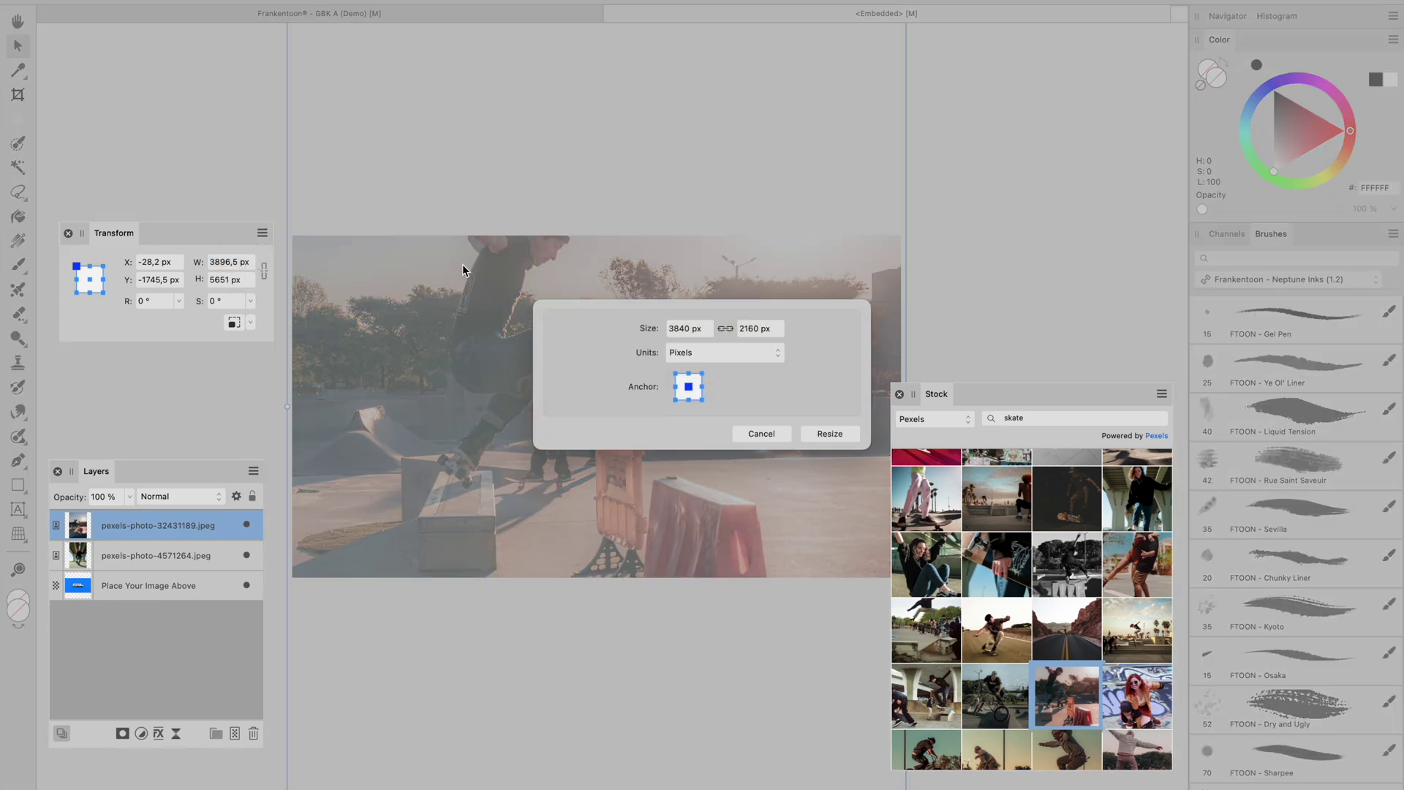
pyautogui.click(726, 329)
pyautogui.click(776, 330)
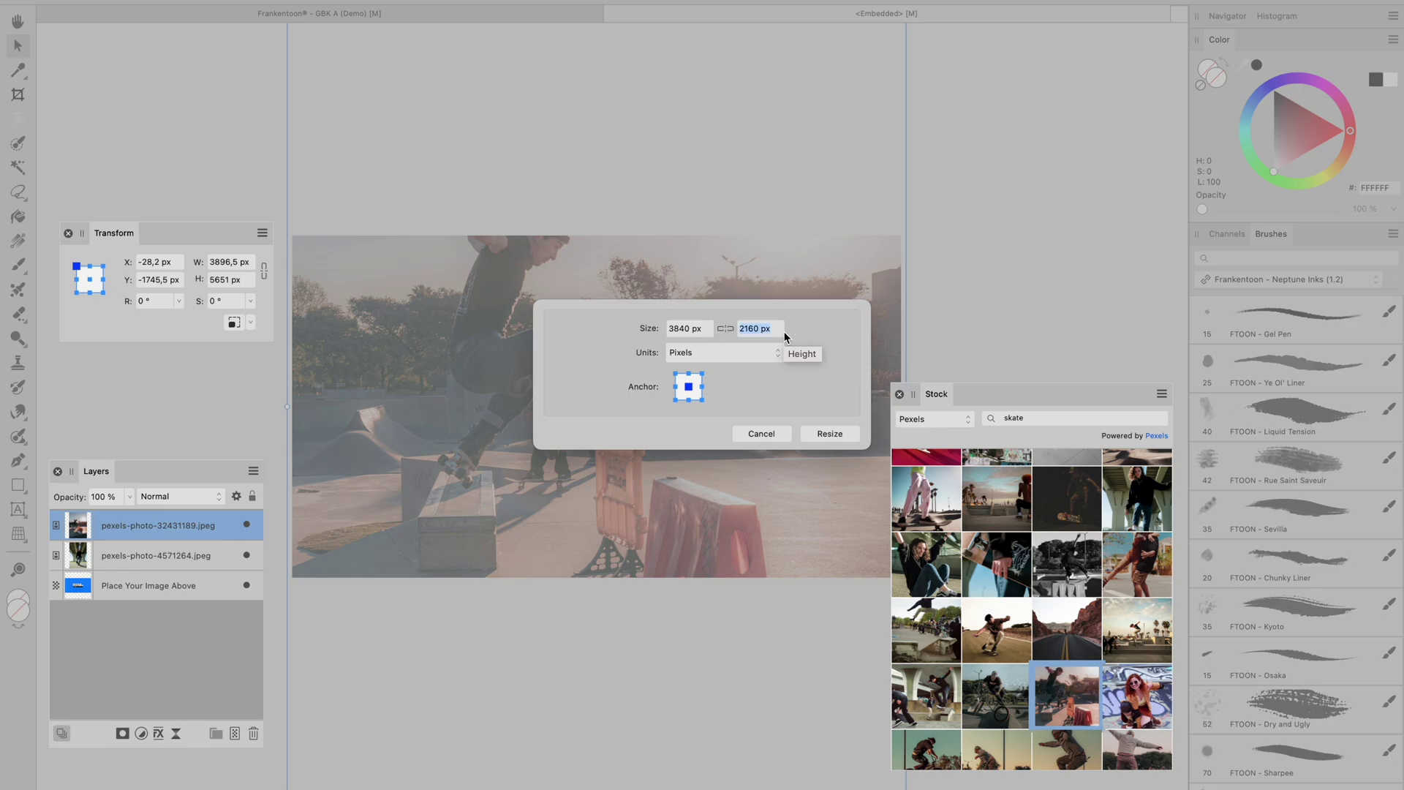
pyautogui.write('5650')
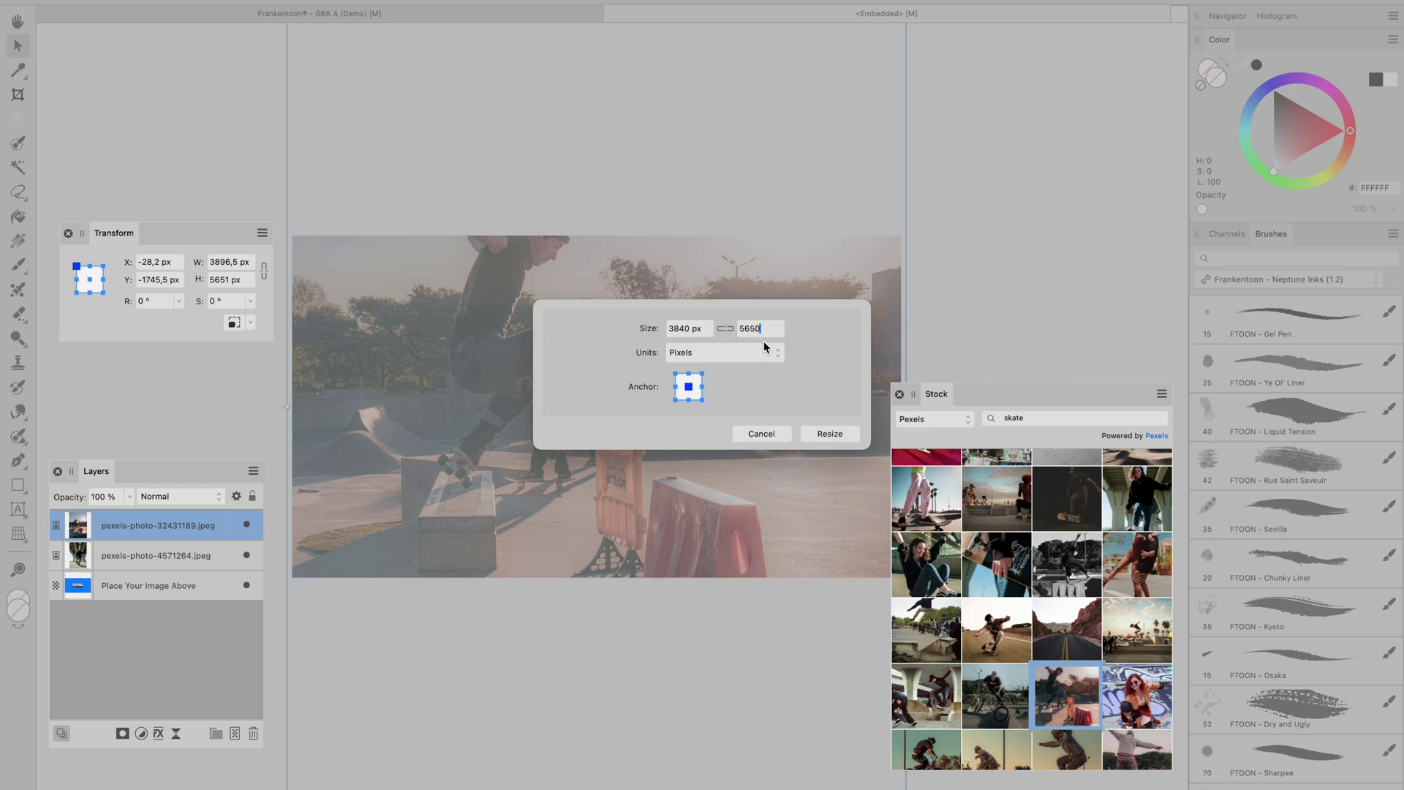
pyautogui.doubleClick(757, 331)
pyautogui.click(825, 434)
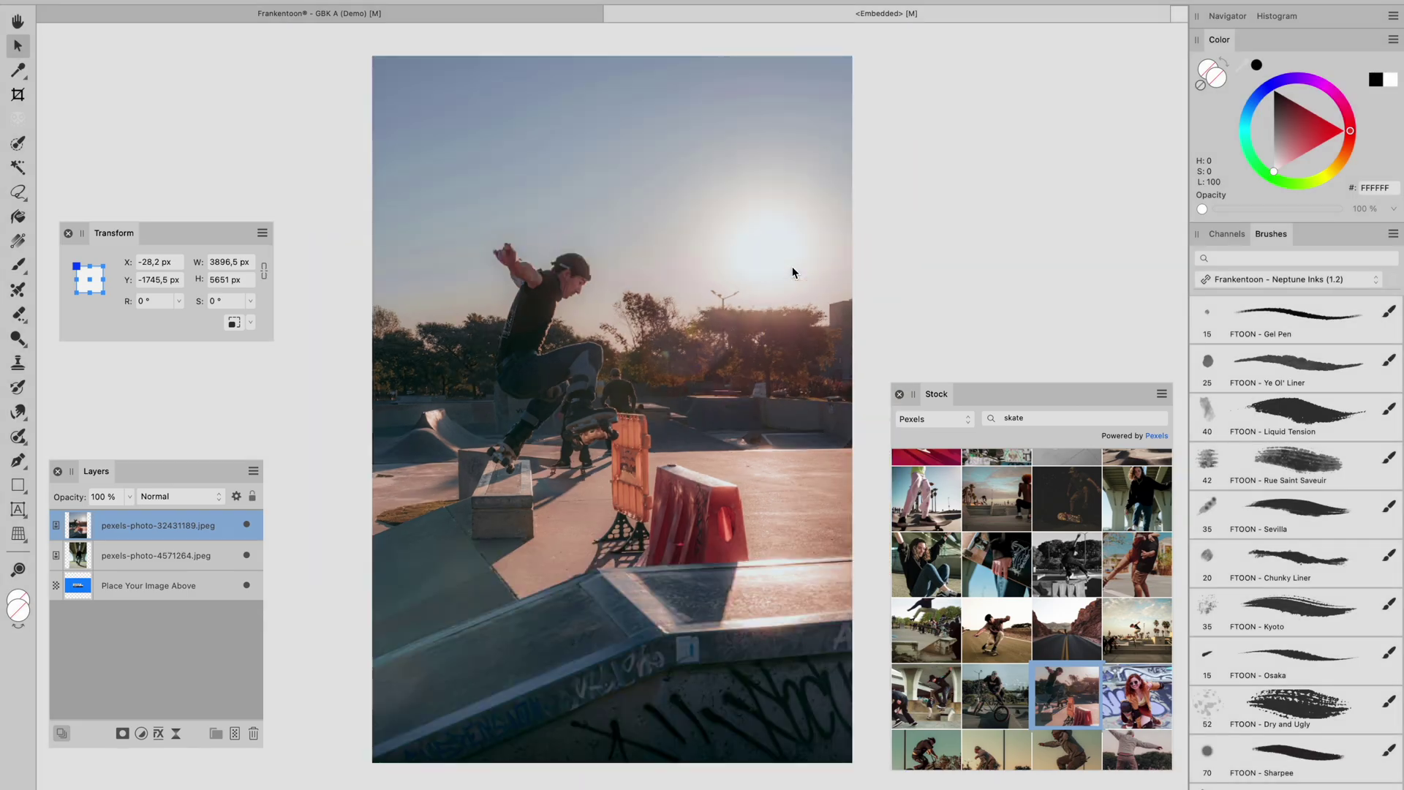
# Select the skate photo layer and return to the main template document.
pyautogui.scroll(-2, 746, 297)
pyautogui.click(746, 297)
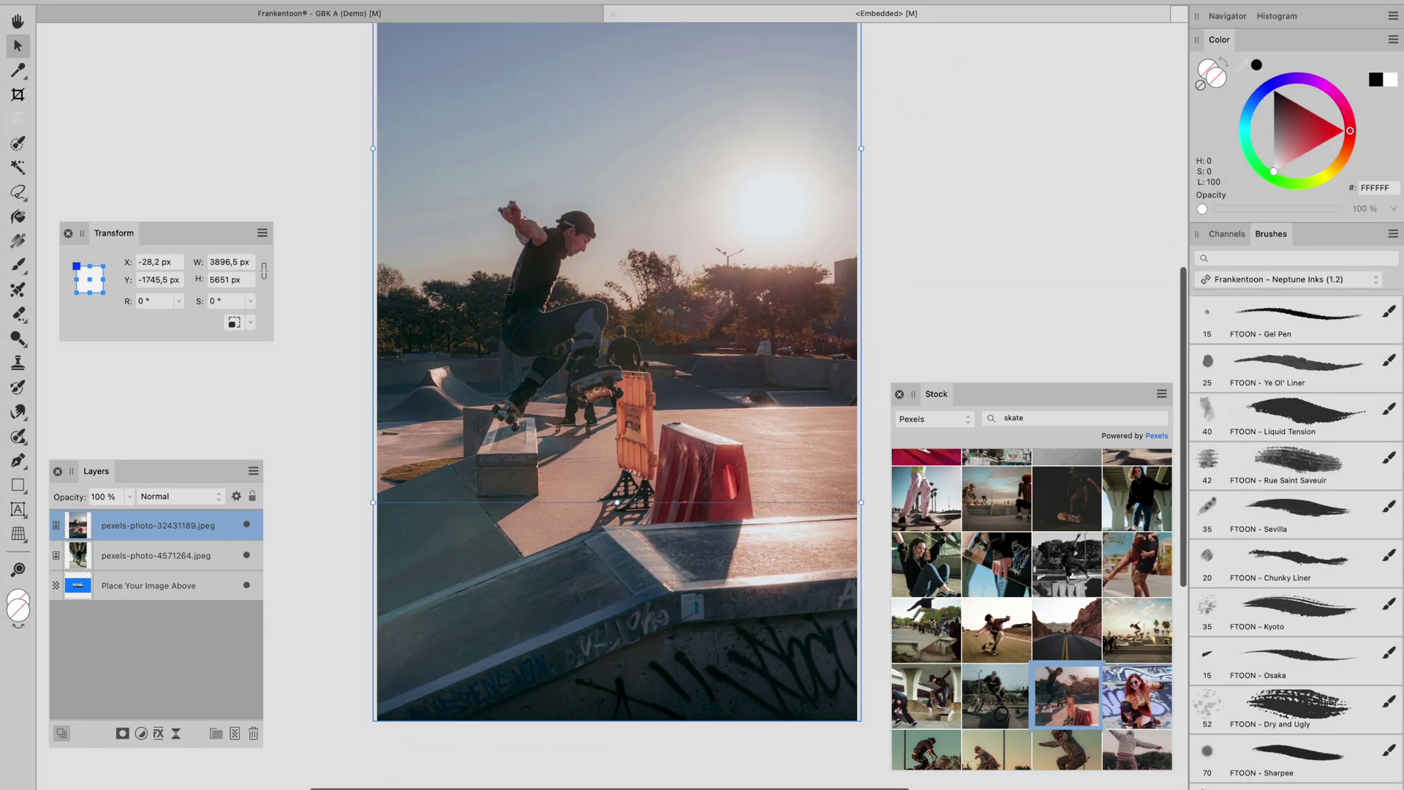
pyautogui.click(612, 14)
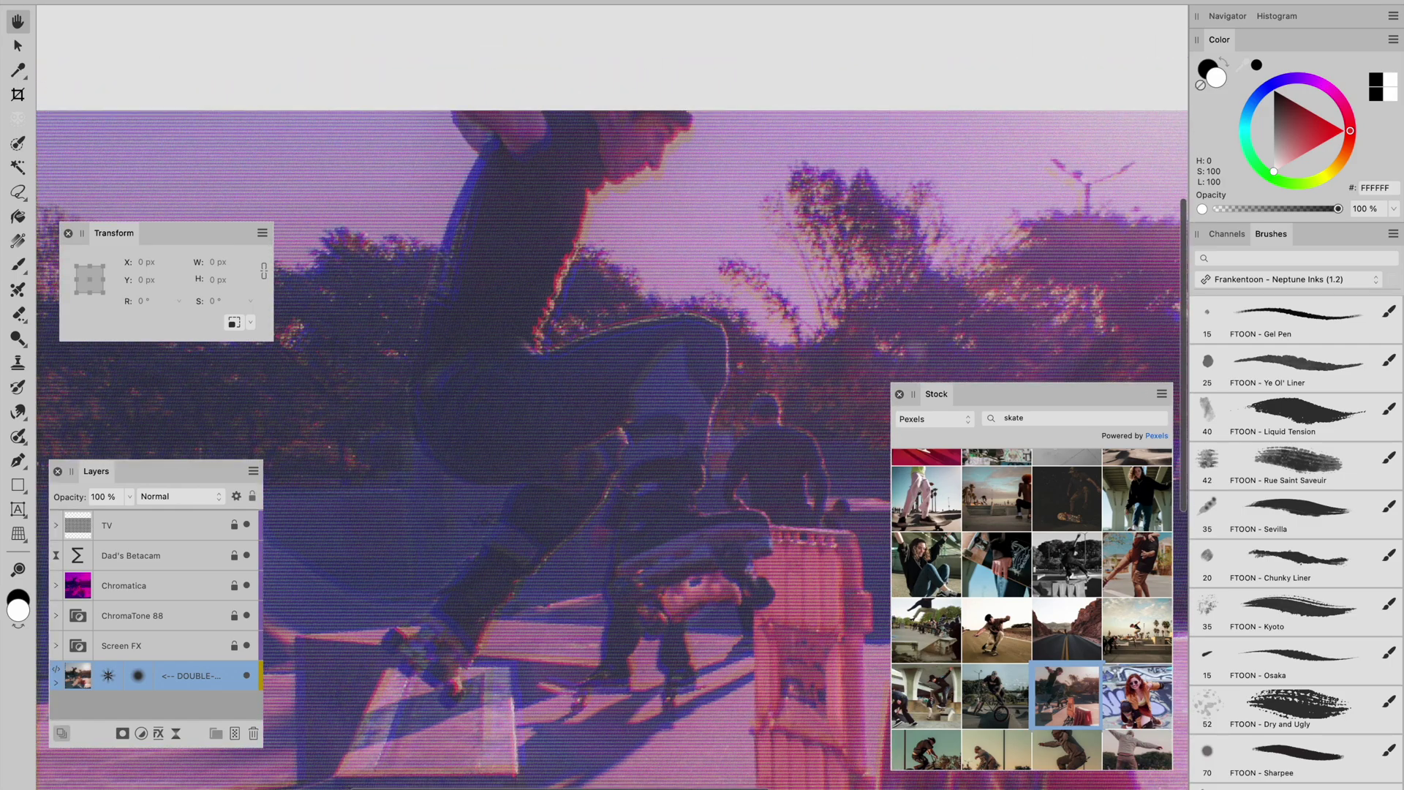
# Resize the main template canvas to 3840 × 5650 px and zoom around the result.
pyautogui.click(252, 1)
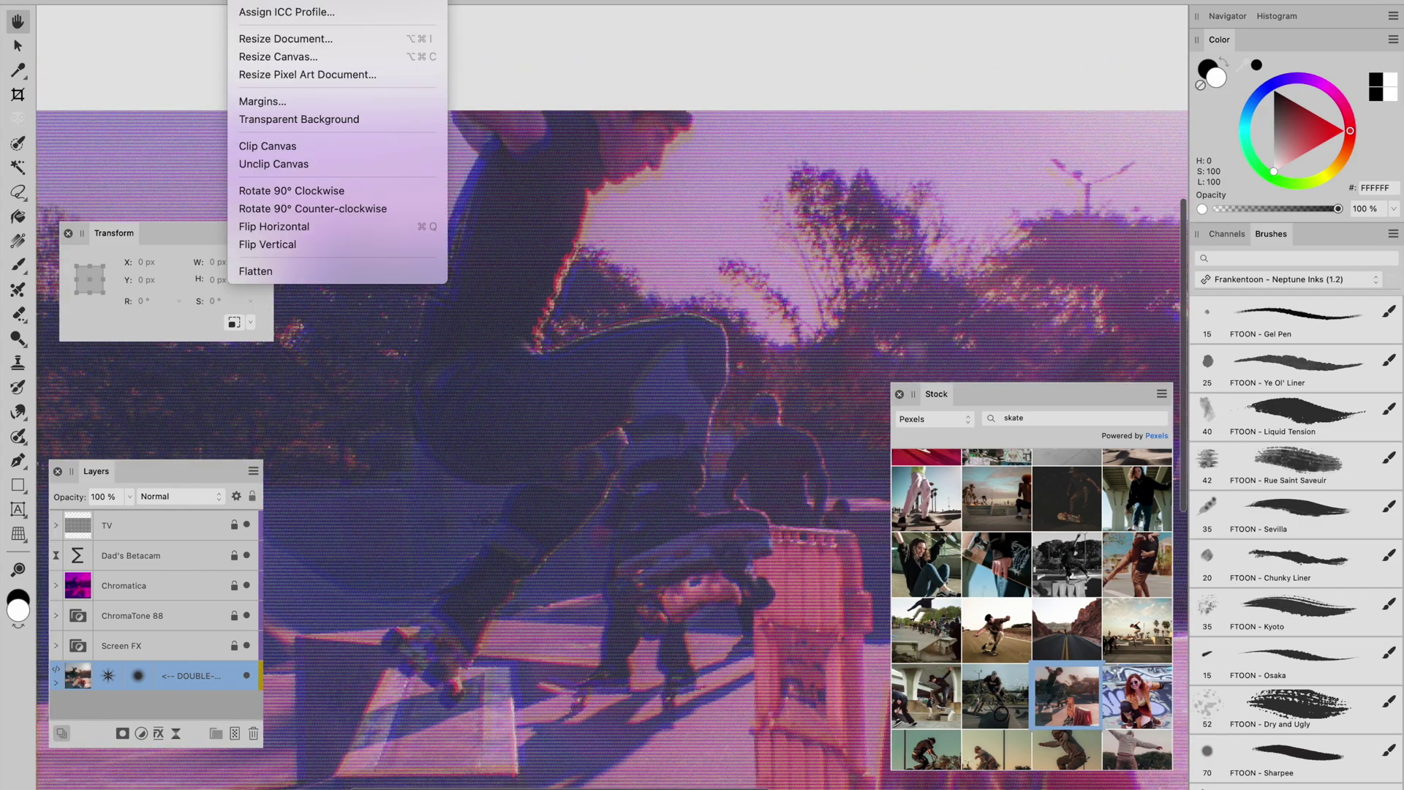
pyautogui.click(300, 57)
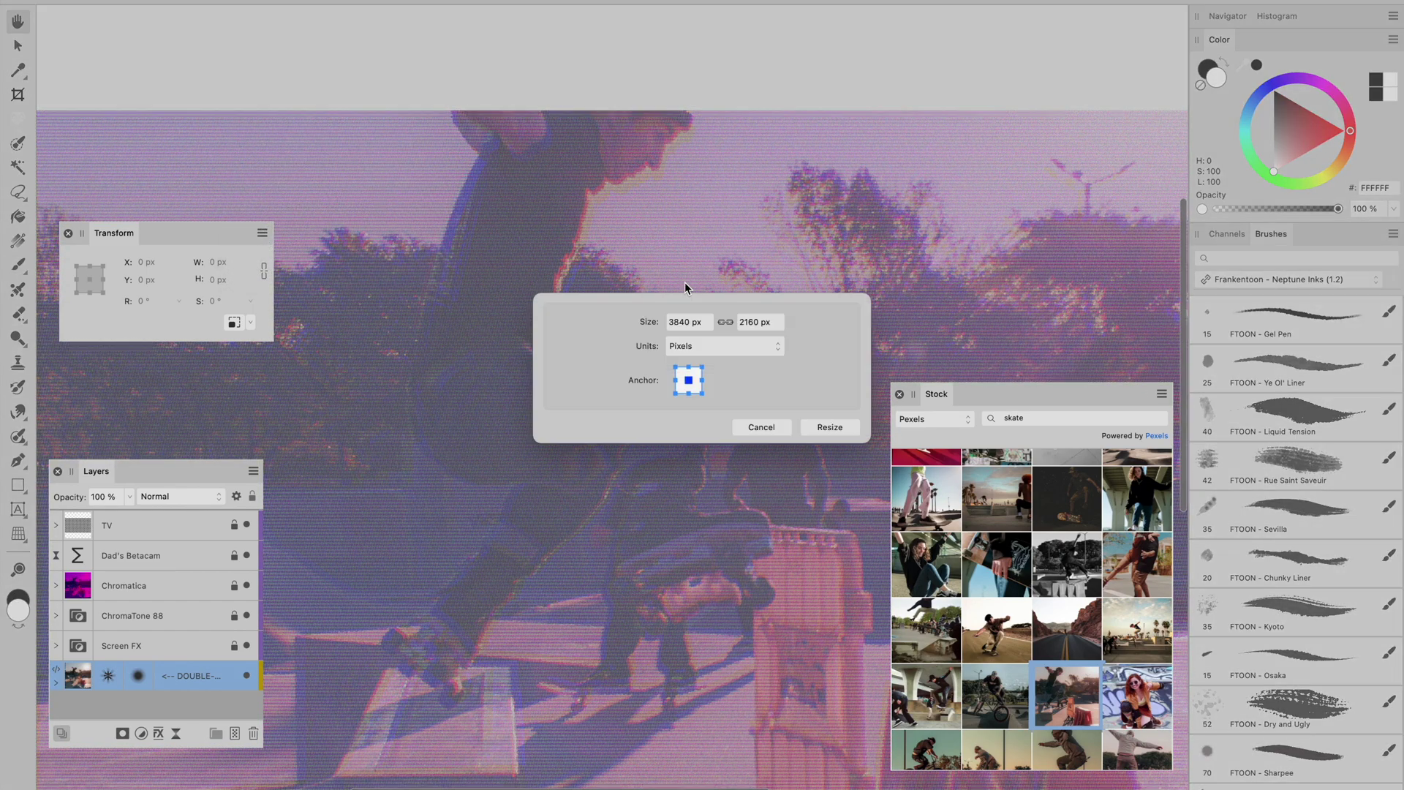
pyautogui.click(757, 336)
pyautogui.write('5650')
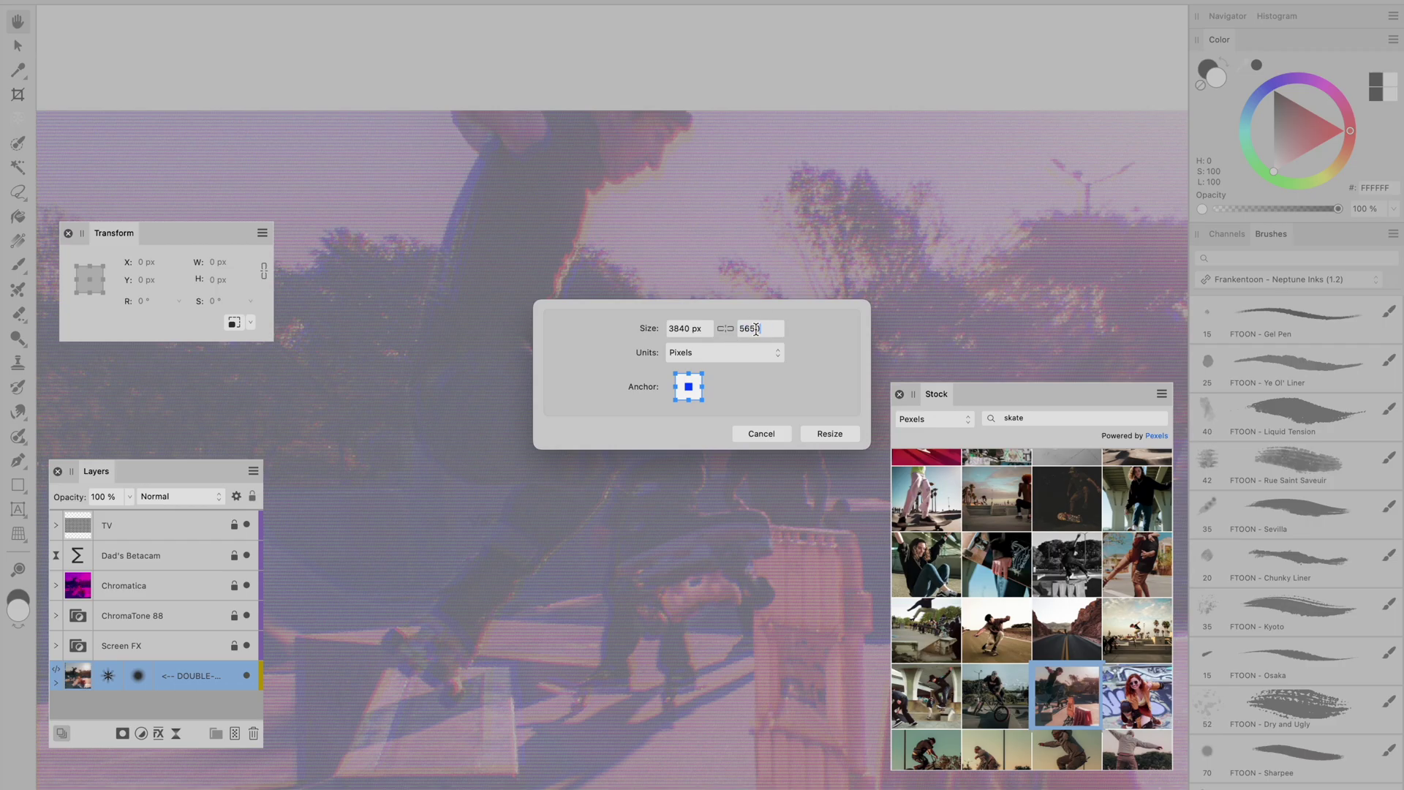
pyautogui.click(844, 432)
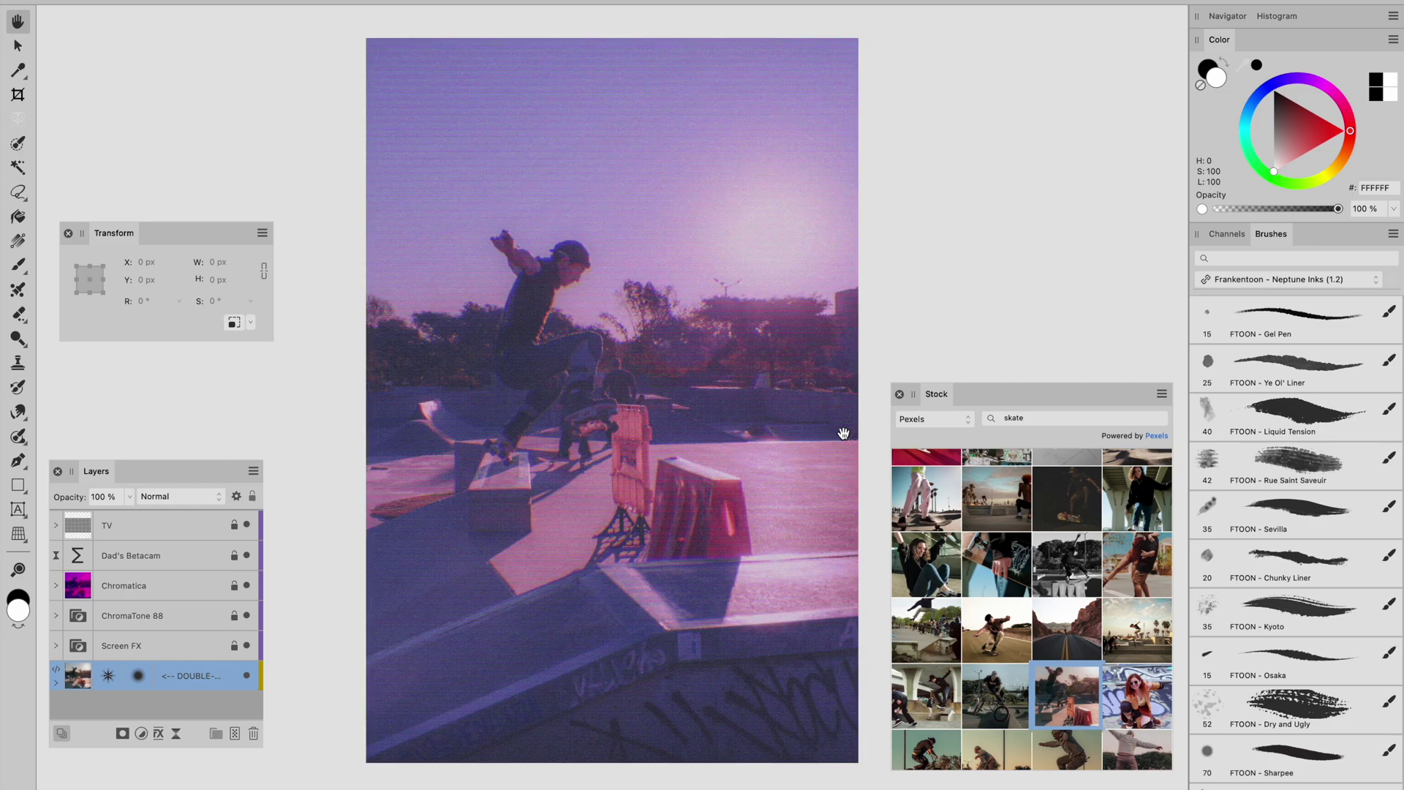
pyautogui.scroll(5, 658, 292)
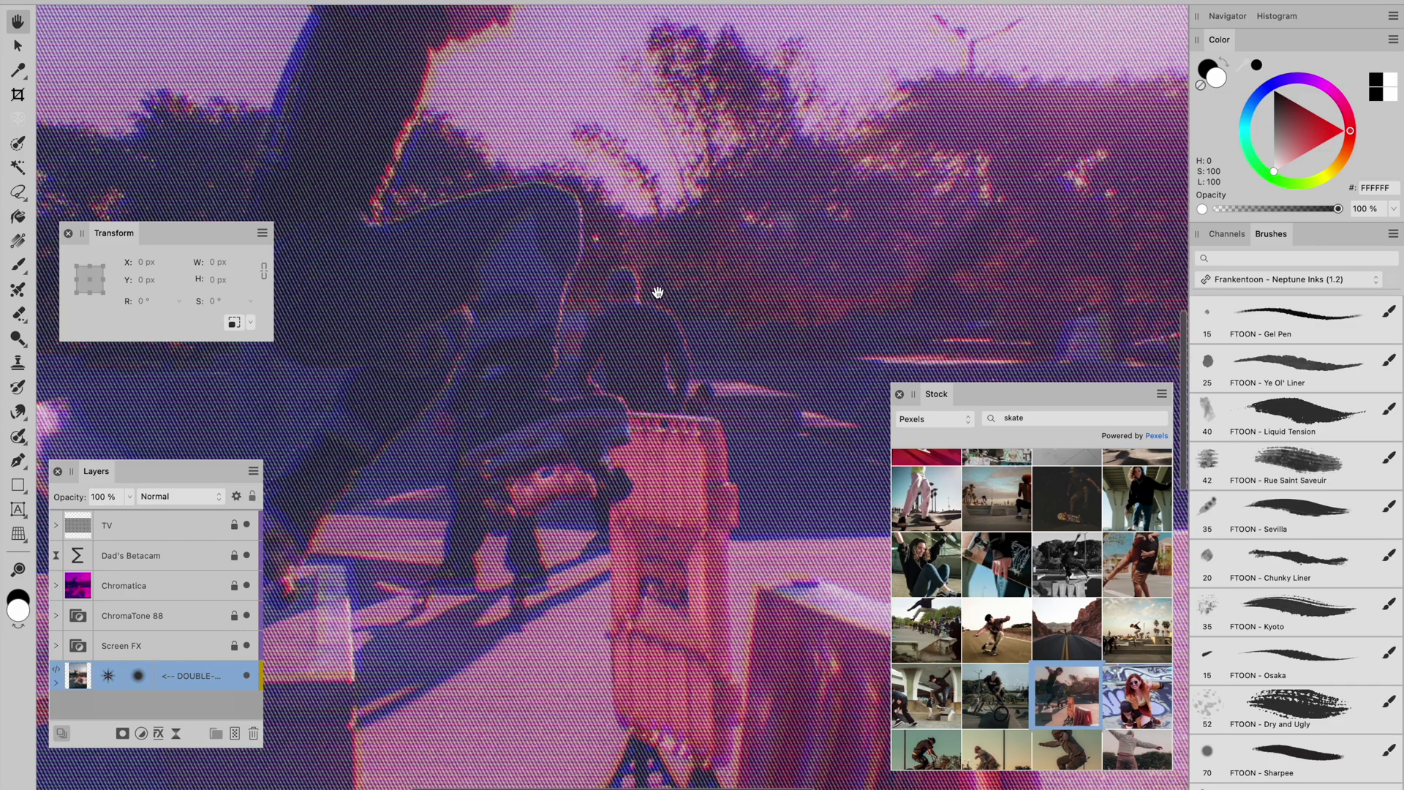
pyautogui.scroll(-5, 658, 293)
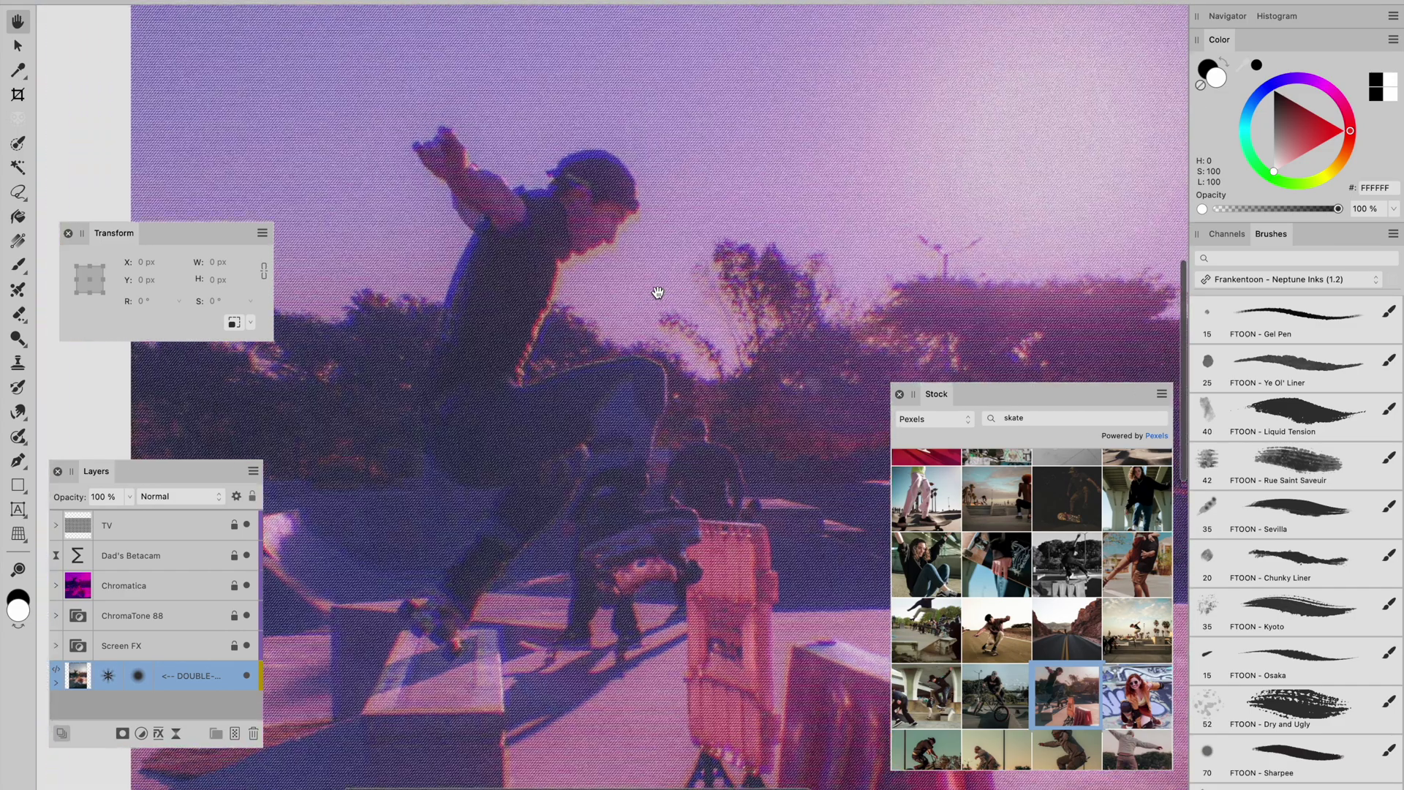
pyautogui.scroll(5, 659, 292)
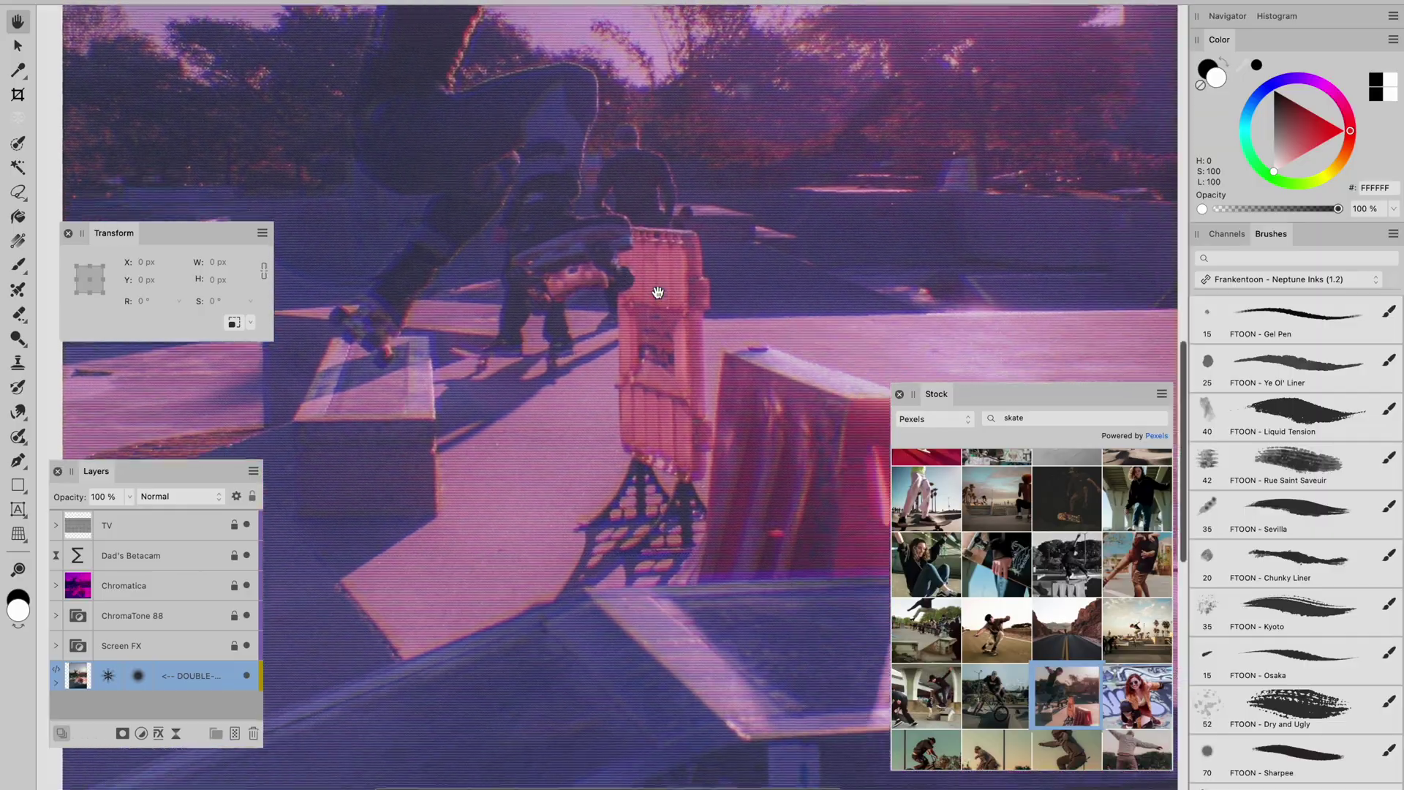
pyautogui.scroll(5, 658, 292)
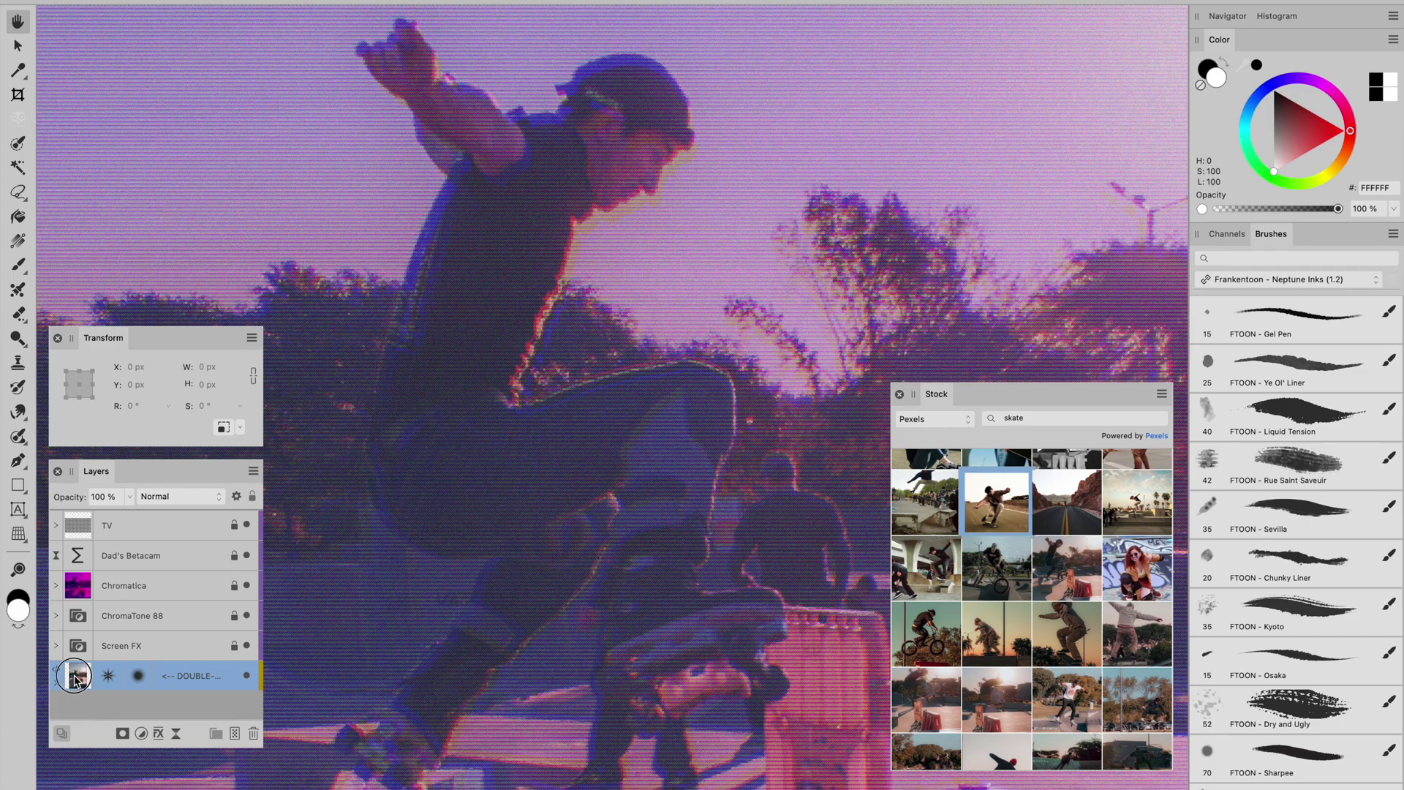
# Place the red-haired skater photo pexels-photo-32470877.jpeg in the embedded image, enlarged to fill the canvas.
pyautogui.doubleClick(77, 675)
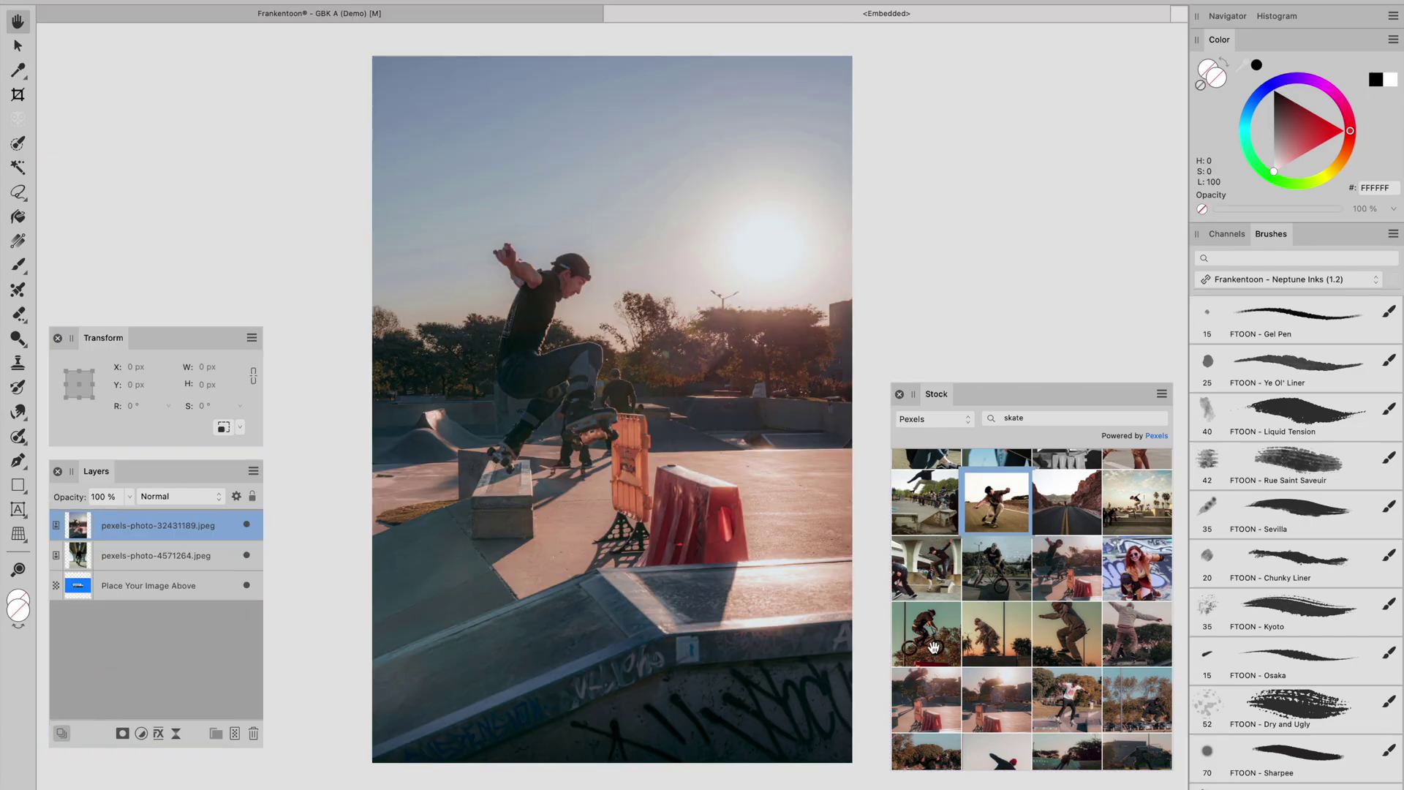
pyautogui.moveTo(1137, 569); pyautogui.dragTo(611, 439)
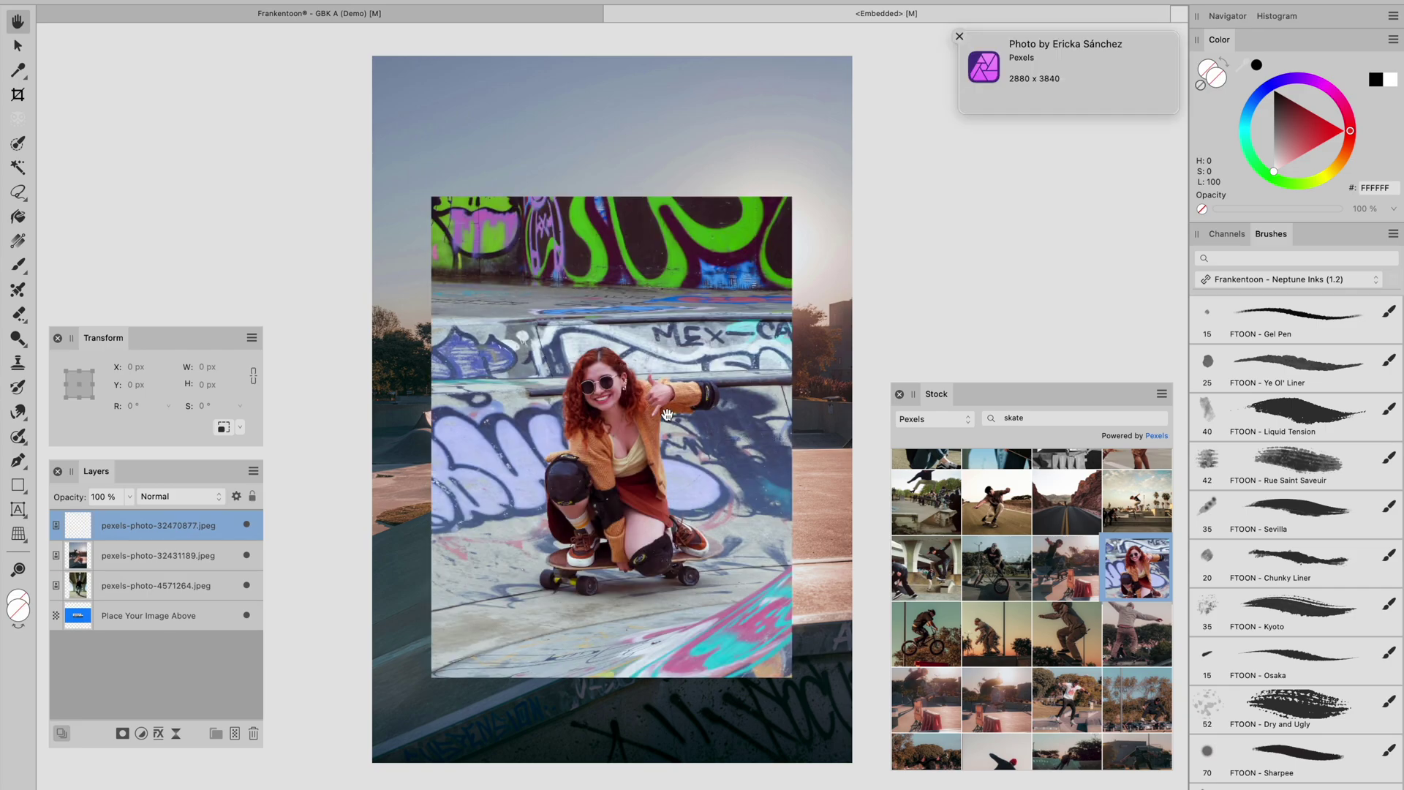
pyautogui.press('v')
pyautogui.moveTo(667, 414); pyautogui.dragTo(601, 271)
pyautogui.scroll(-2, 679, 509)
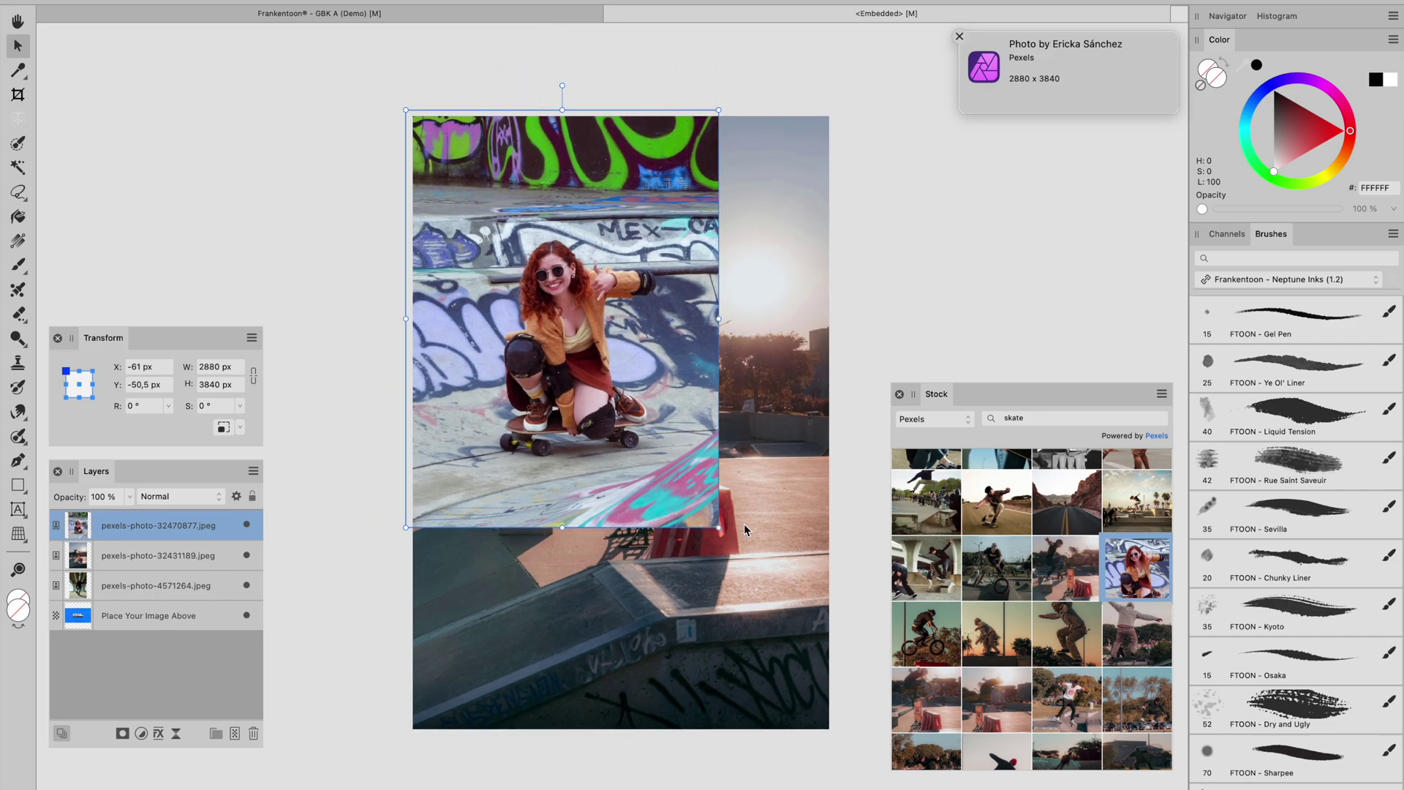
pyautogui.moveTo(716, 526); pyautogui.dragTo(704, 498)
pyautogui.scroll(3, 769, 333)
pyautogui.scroll(2, 769, 333)
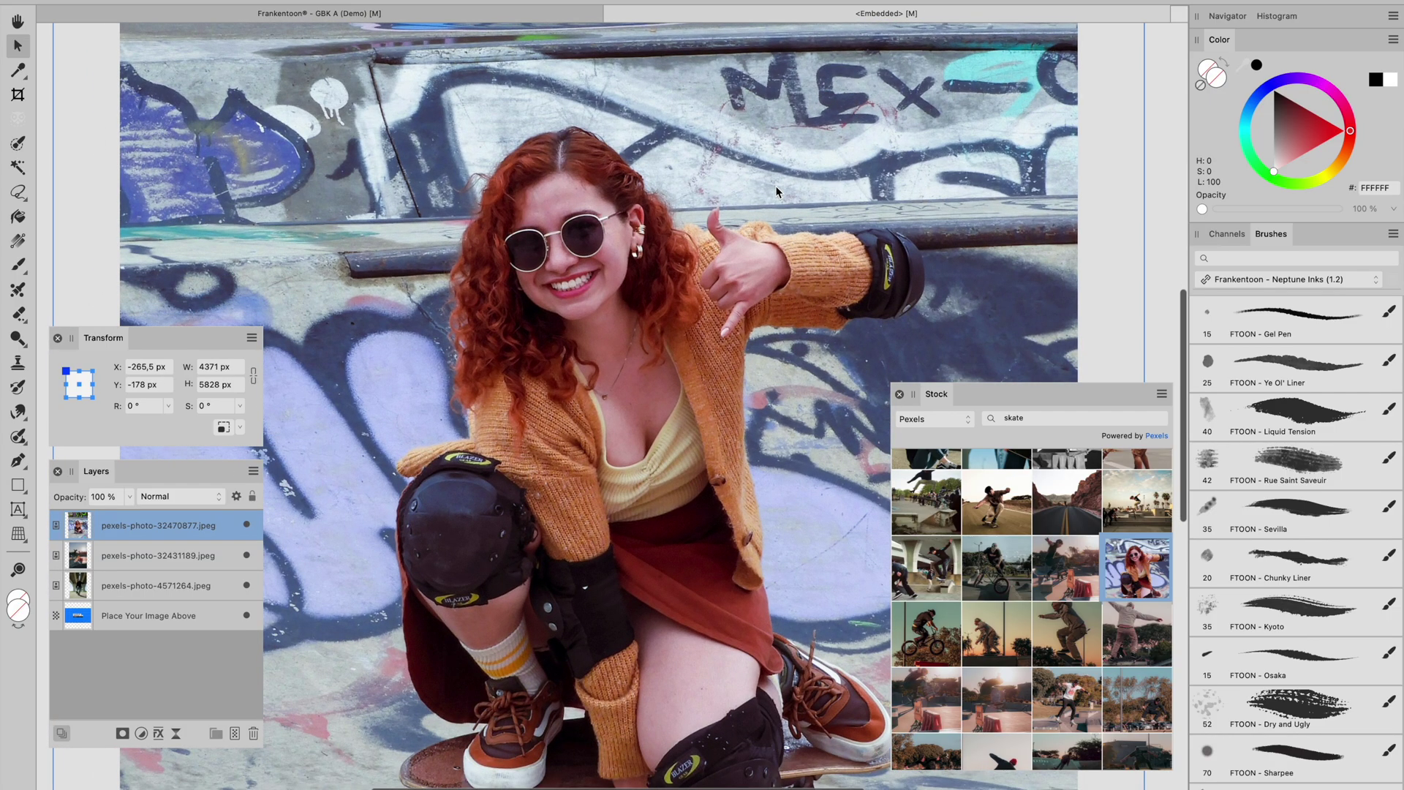
# Return to the main template and expand the Chromatica effect group.
pyautogui.click(613, 15)
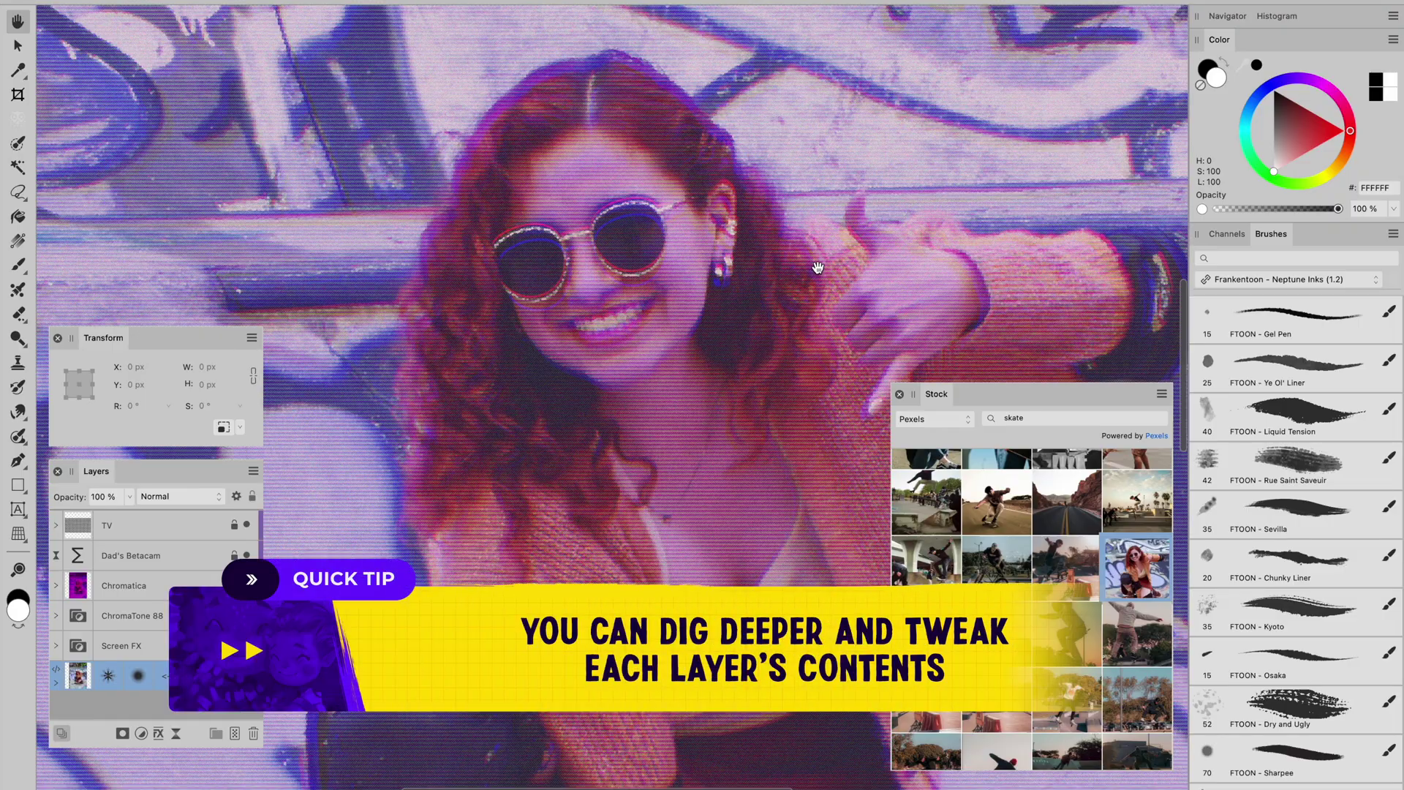
pyautogui.scroll(3, 817, 267)
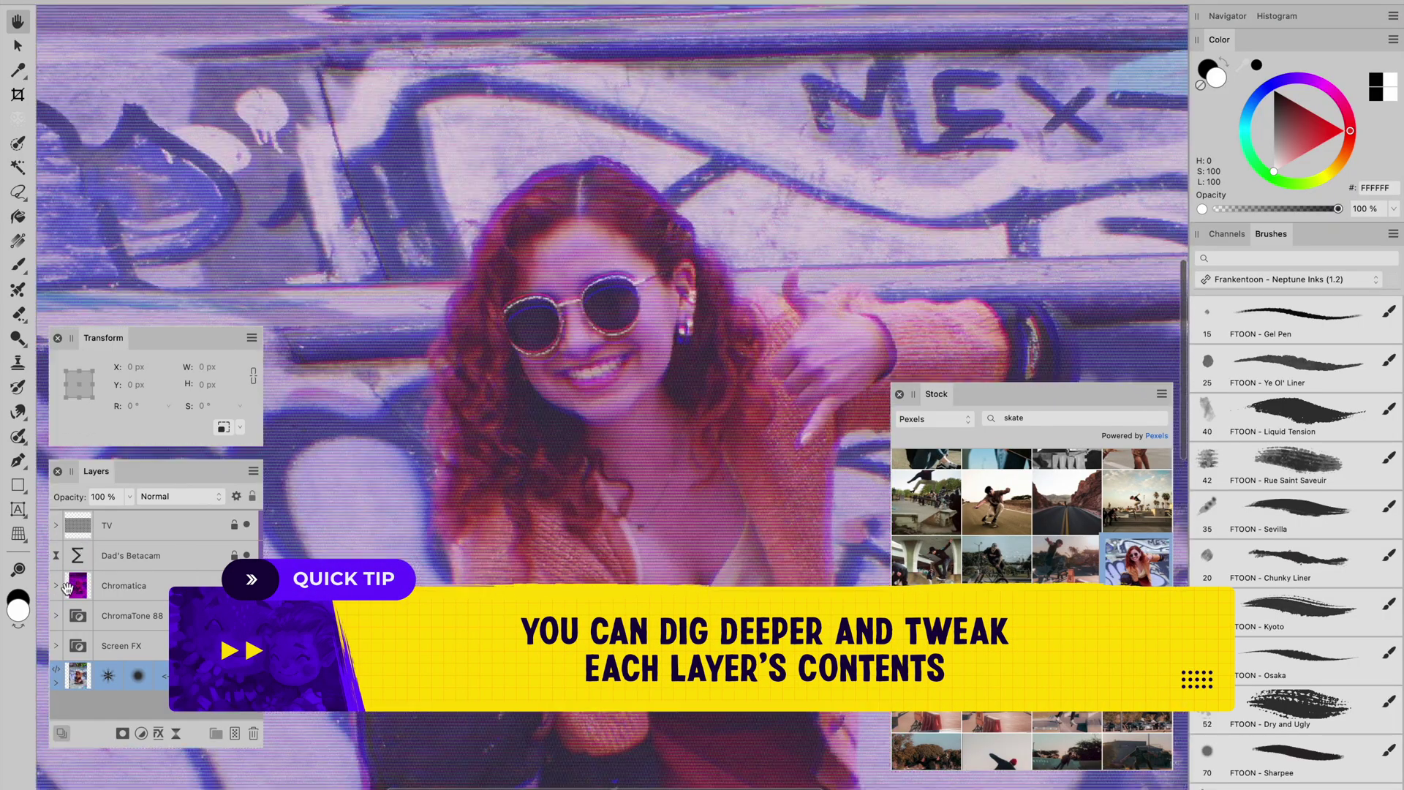
pyautogui.click(58, 586)
pyautogui.click(176, 646)
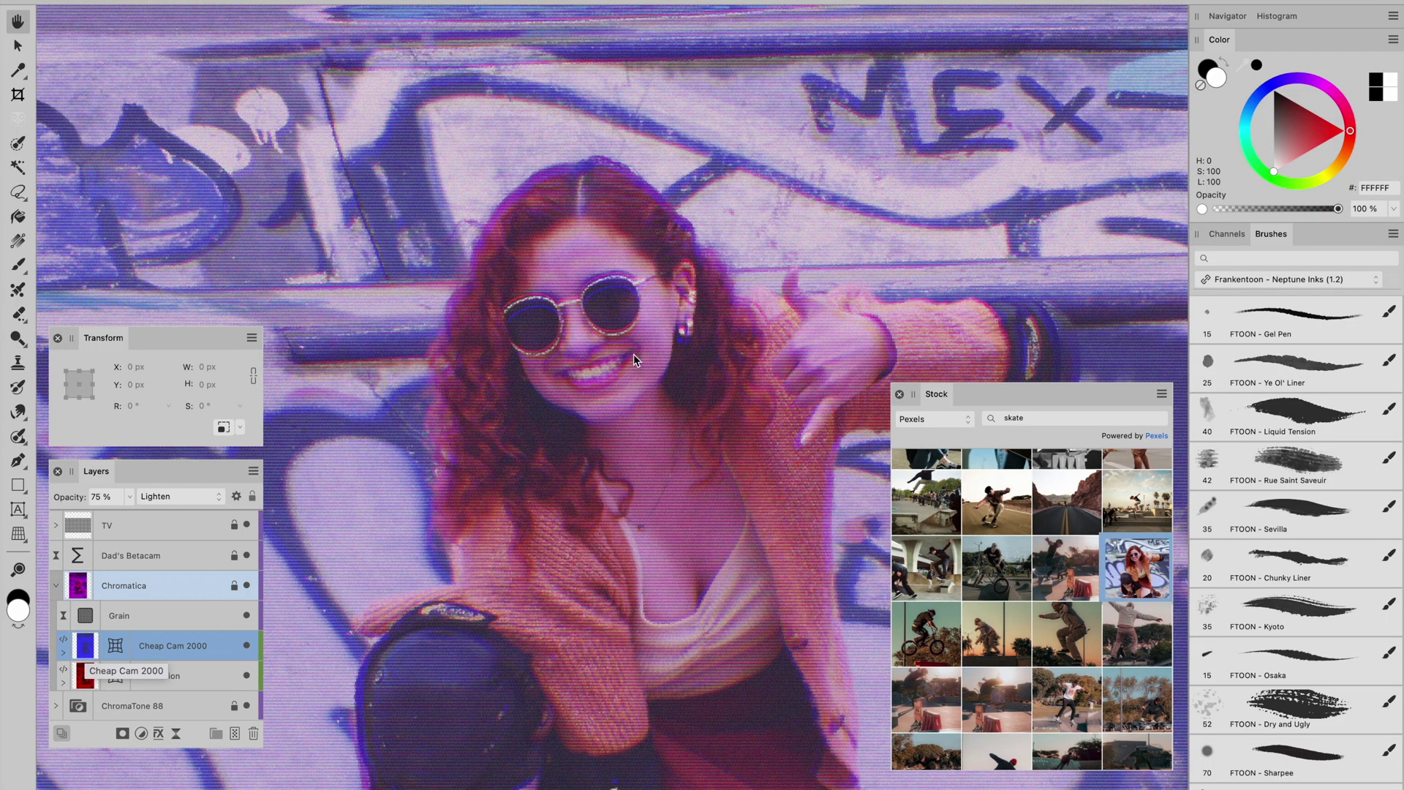
pyautogui.scroll(5, 634, 360)
pyautogui.scroll(1, 635, 359)
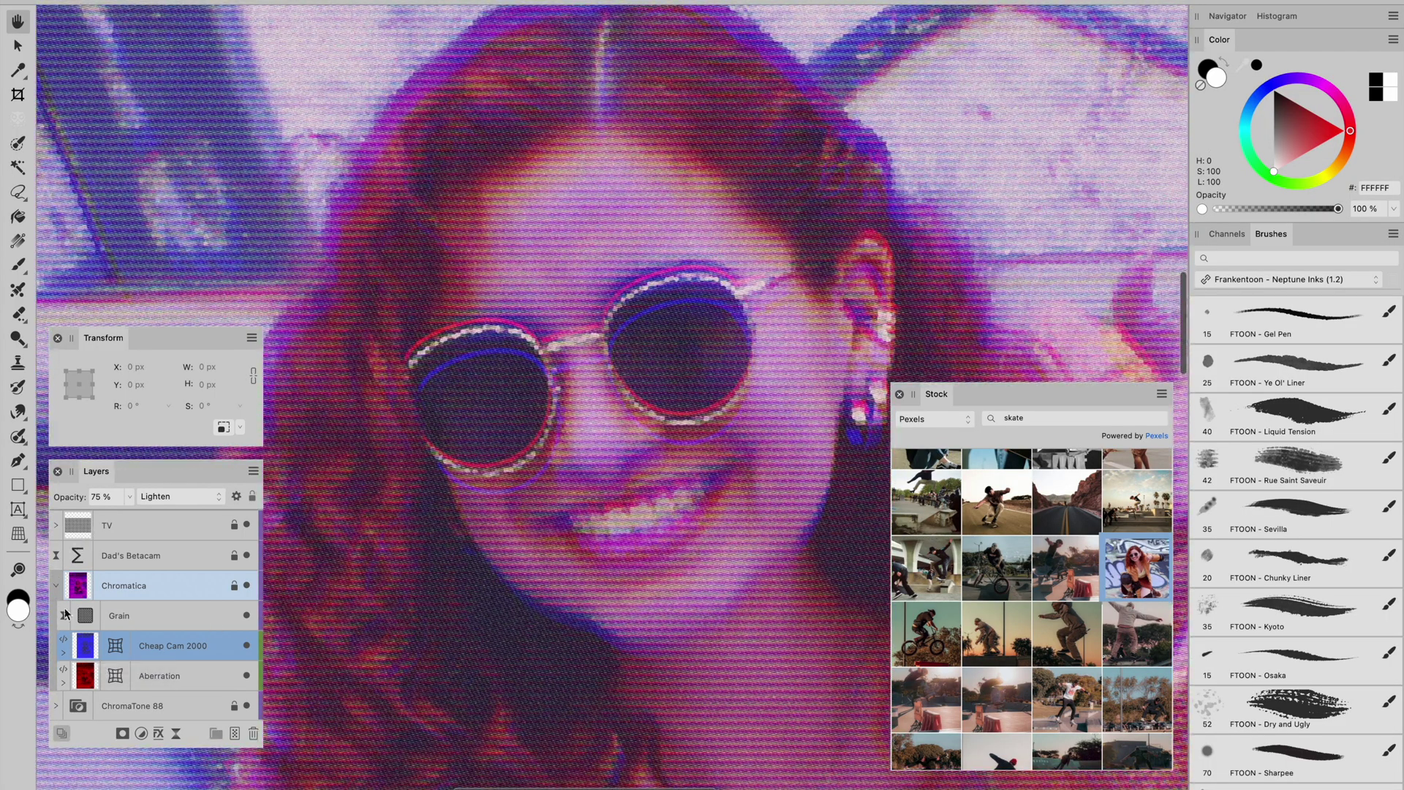
# Set the Aberration layer's Live Lens Distortion amount to 1.
pyautogui.doubleClick(115, 684)
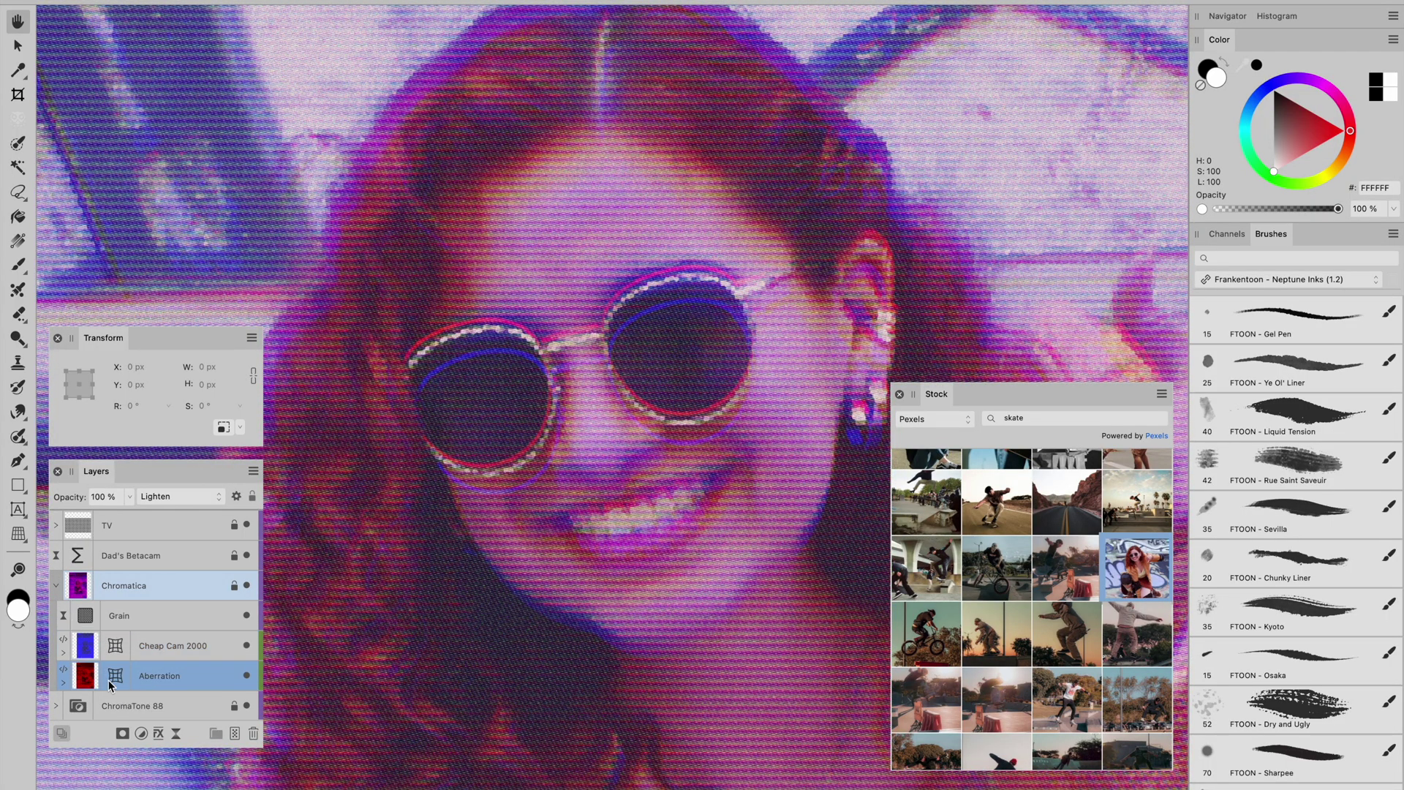
pyautogui.moveTo(1001, 670); pyautogui.dragTo(702, 574)
pyautogui.click(834, 636)
pyautogui.write('1')
pyautogui.click(613, 574)
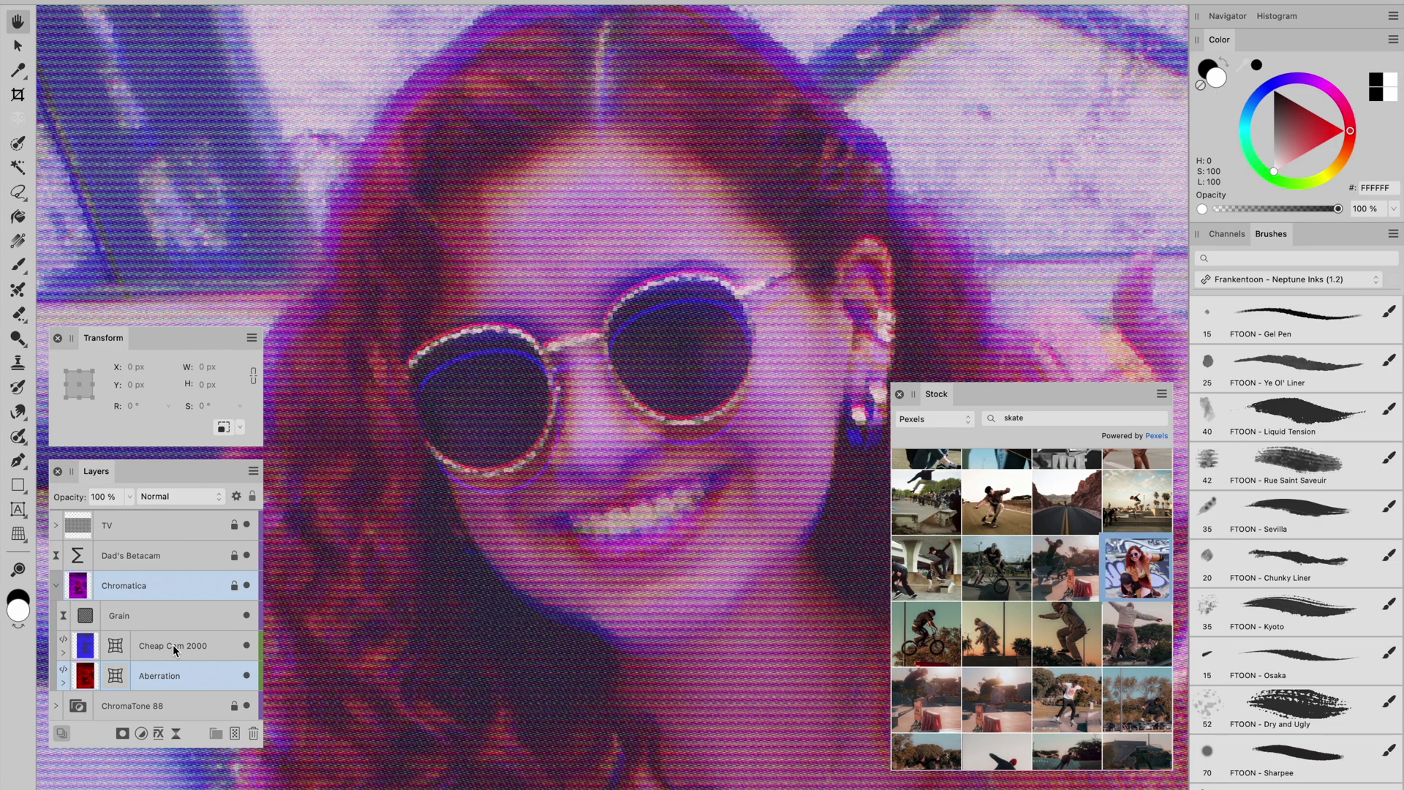
# Set Cheap Cam 2000's lens distortion to 0 and collapse the Chromatica group.
pyautogui.click(175, 648)
pyautogui.doubleClick(119, 648)
pyautogui.moveTo(949, 667); pyautogui.dragTo(562, 601)
pyautogui.click(731, 666)
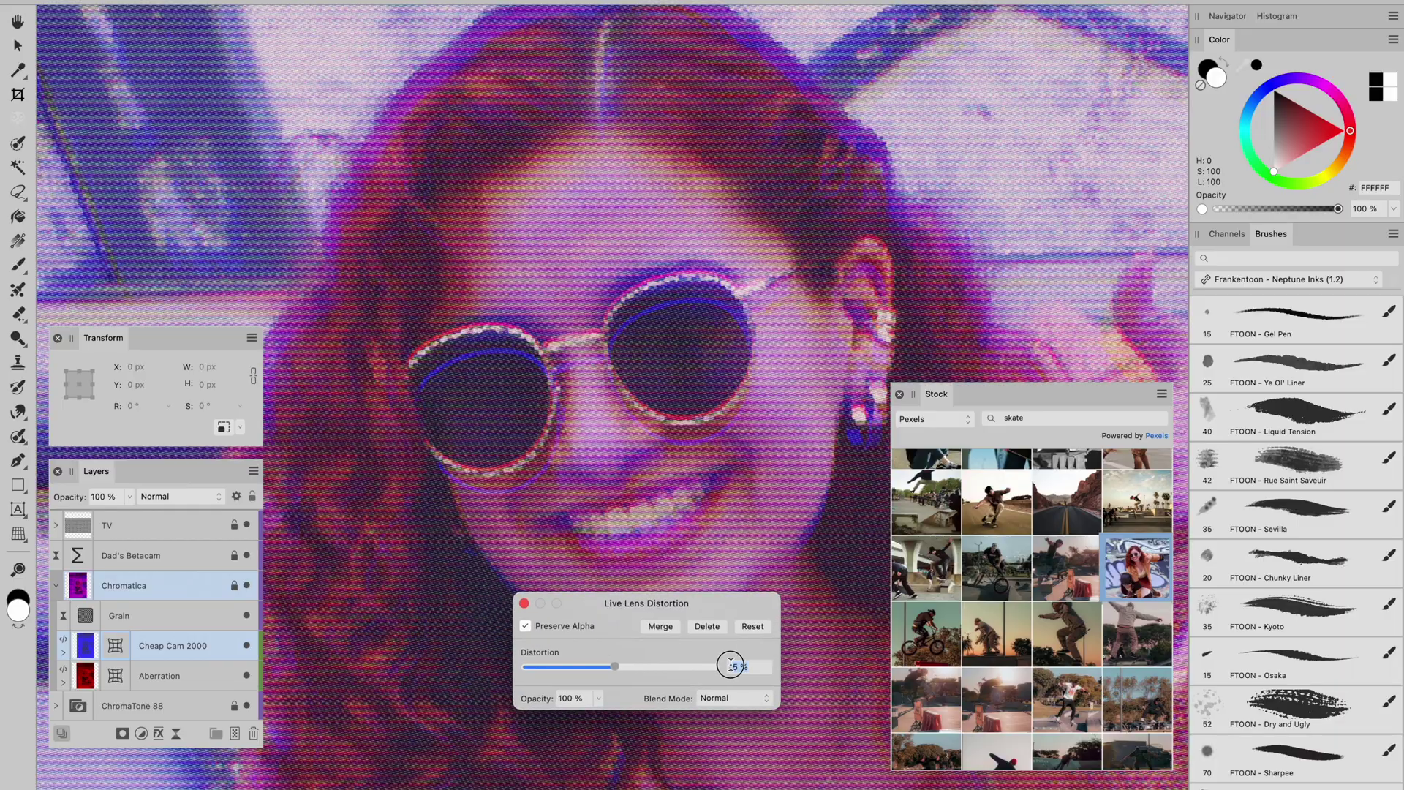
pyautogui.write('0')
pyautogui.press('Return')
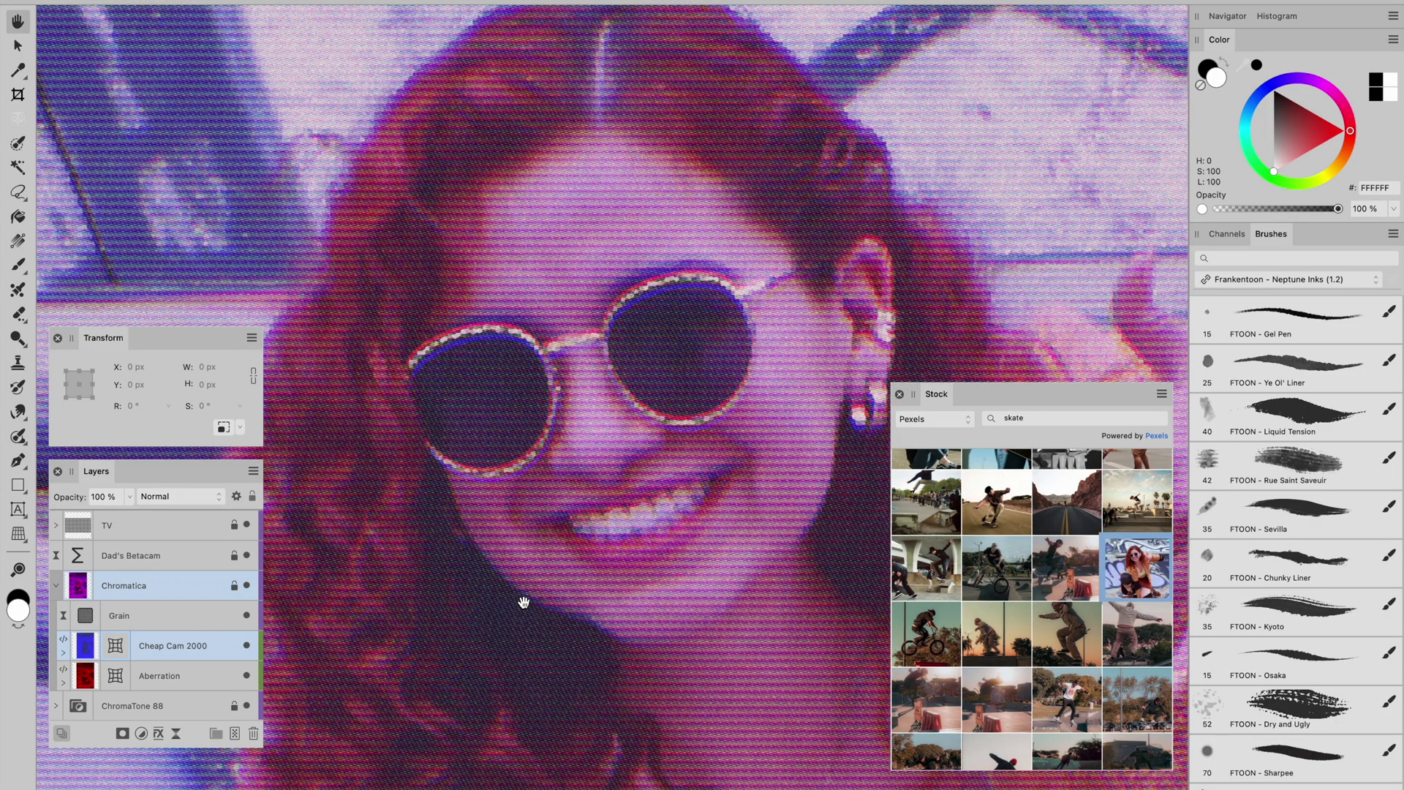
pyautogui.click(523, 602)
pyautogui.click(56, 585)
pyautogui.scroll(-3, 700, 418)
pyautogui.scroll(-5, 701, 418)
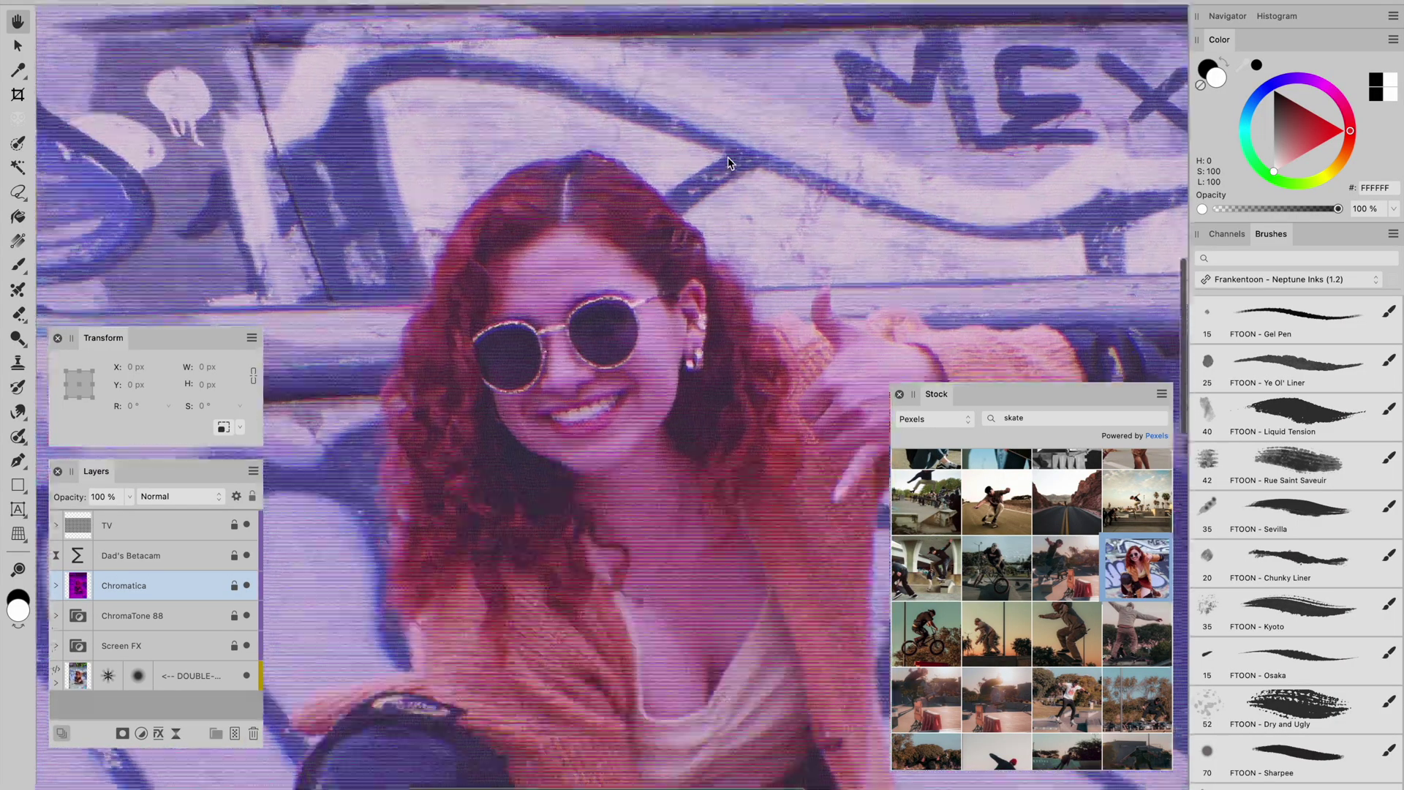
pyautogui.scroll(-2, 700, 418)
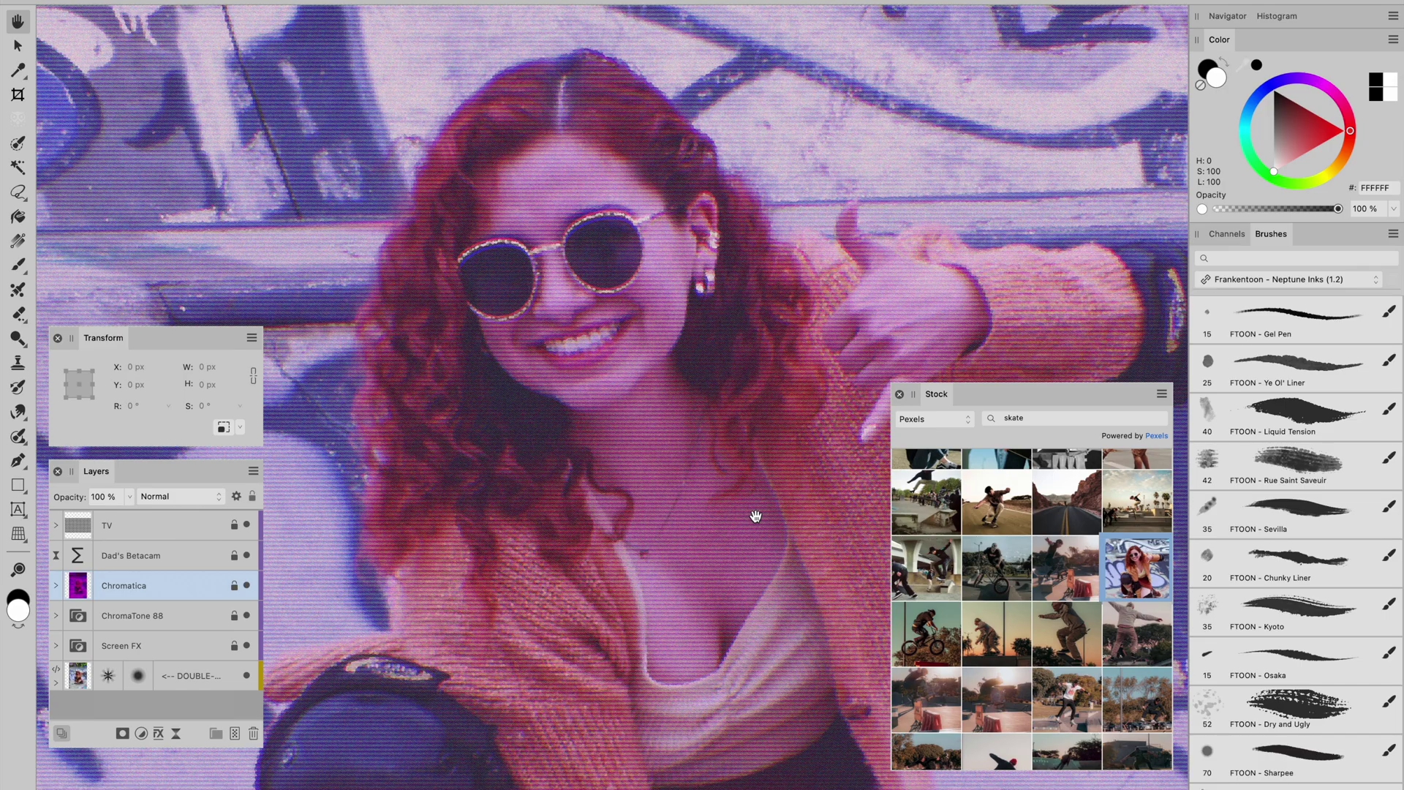
# From Finder, open Frankentoon® - GBK B (Demo) as a second Affinity Photo document.
pyautogui.press('super+Tab')
pyautogui.press('super+Tab')
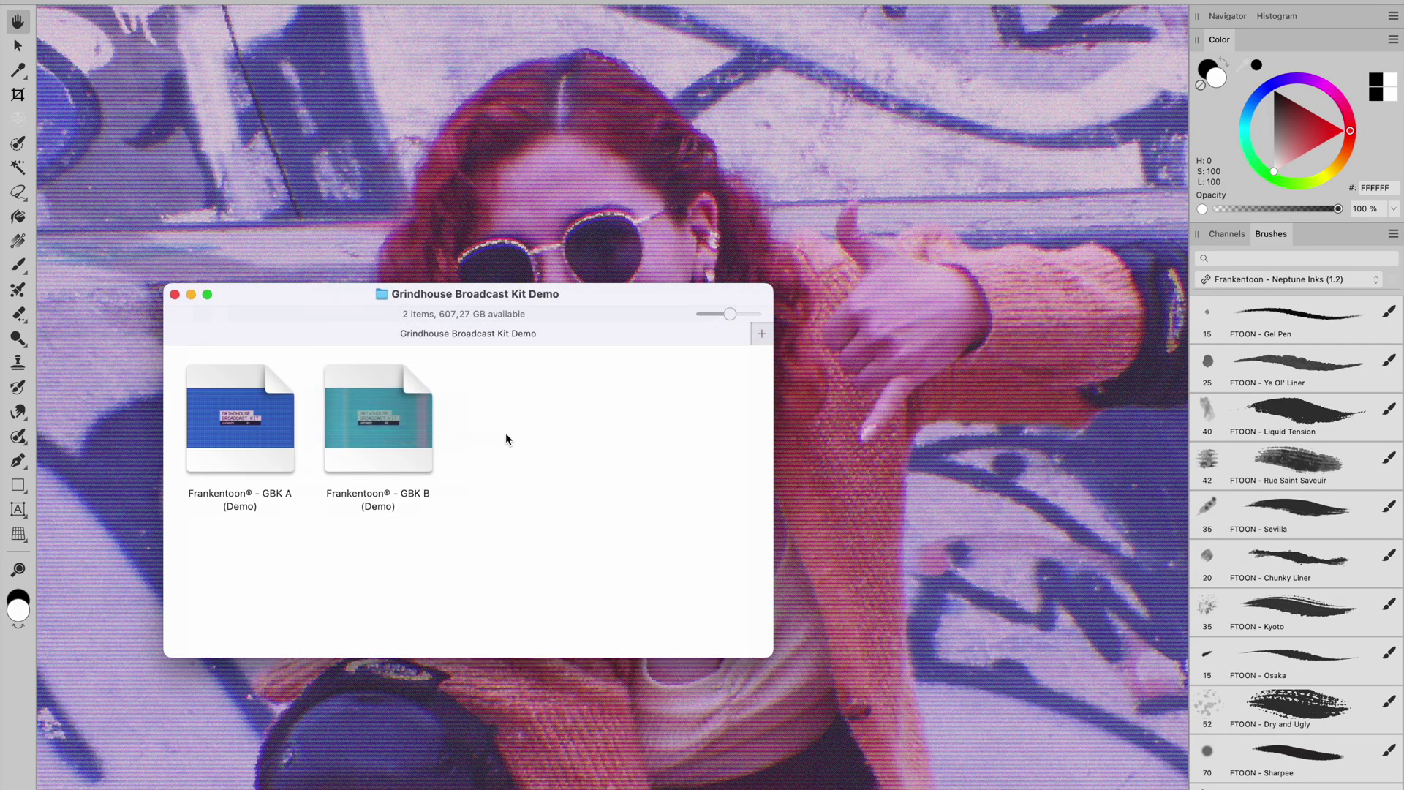
pyautogui.click(382, 434)
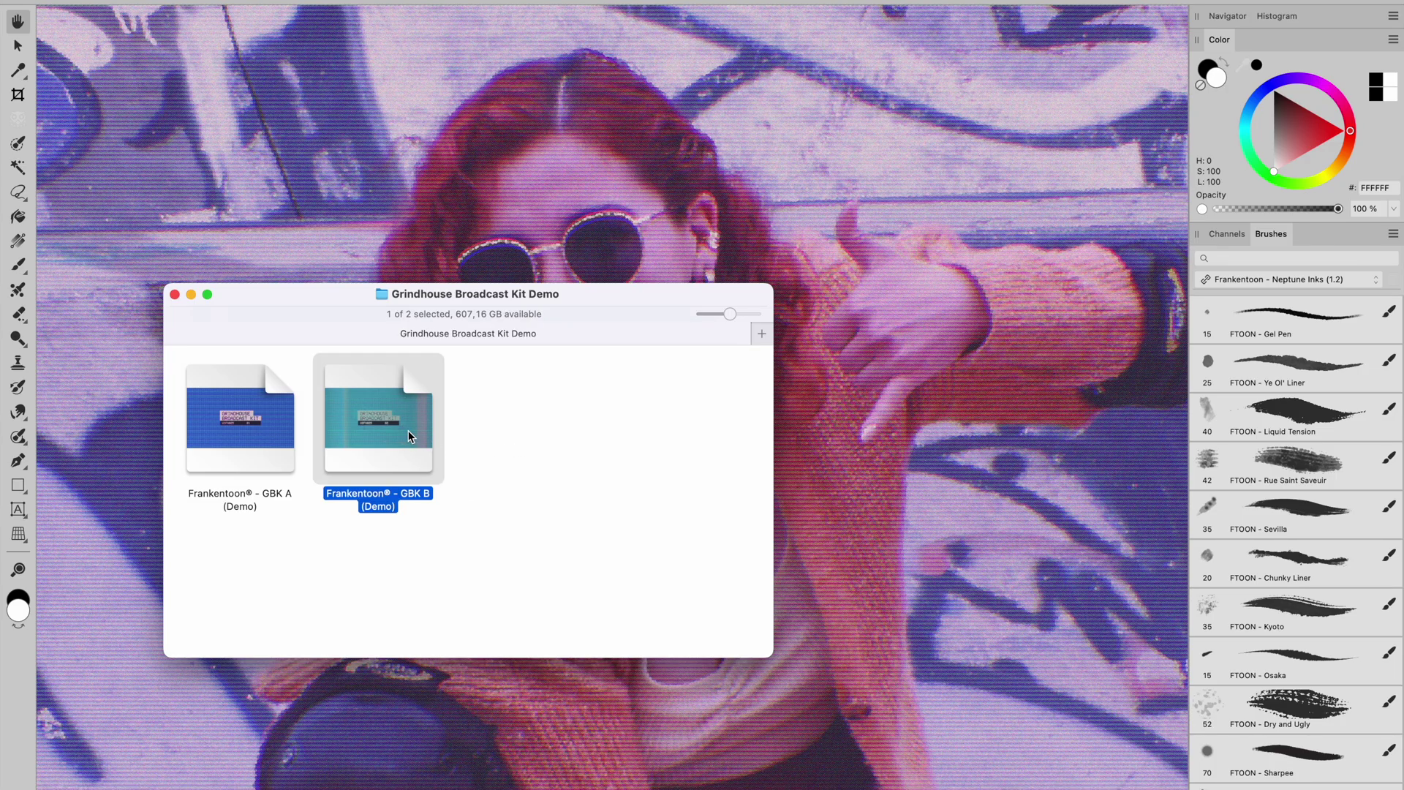
pyautogui.doubleClick(407, 434)
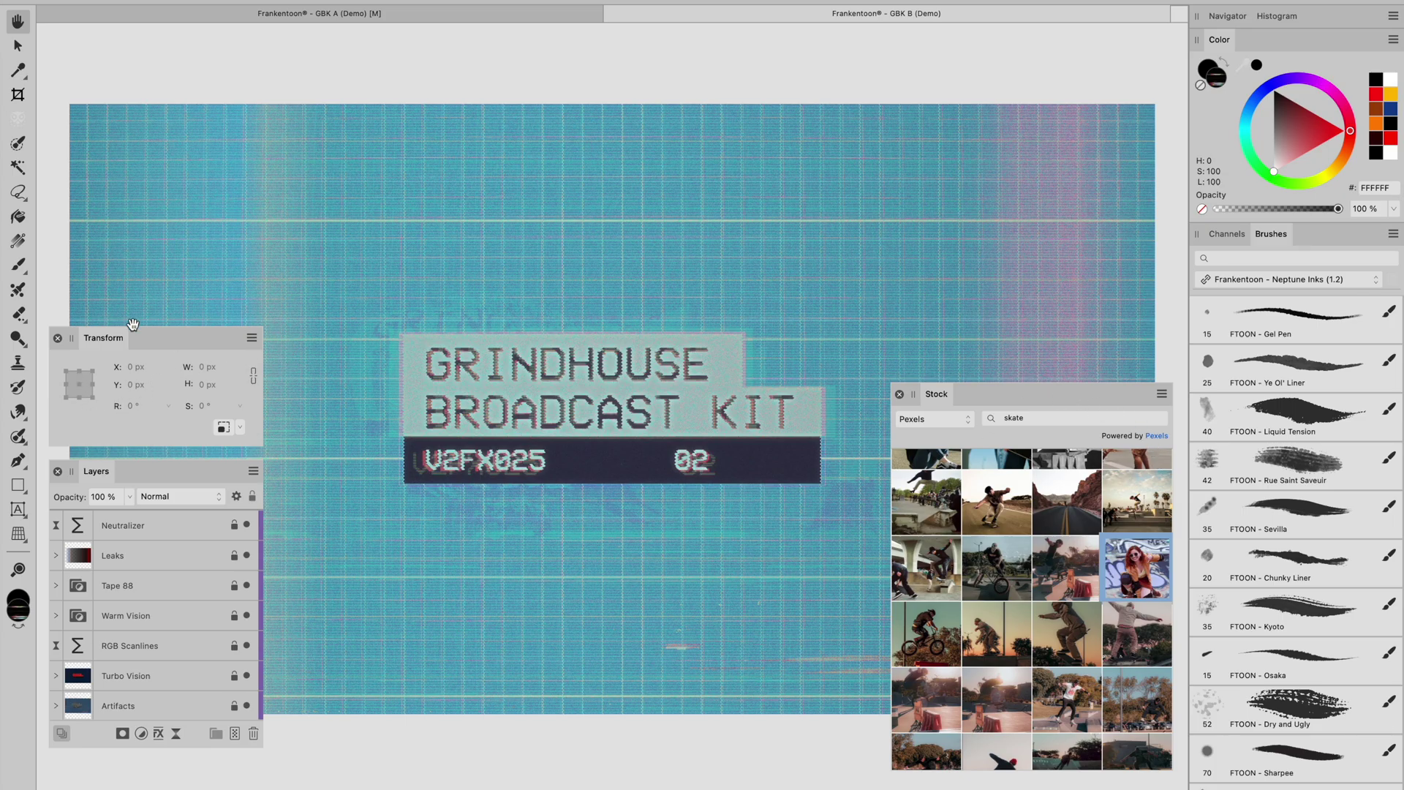
# Close the Transform panel and zoom in and out on the GBK B title card.
pyautogui.click(57, 338)
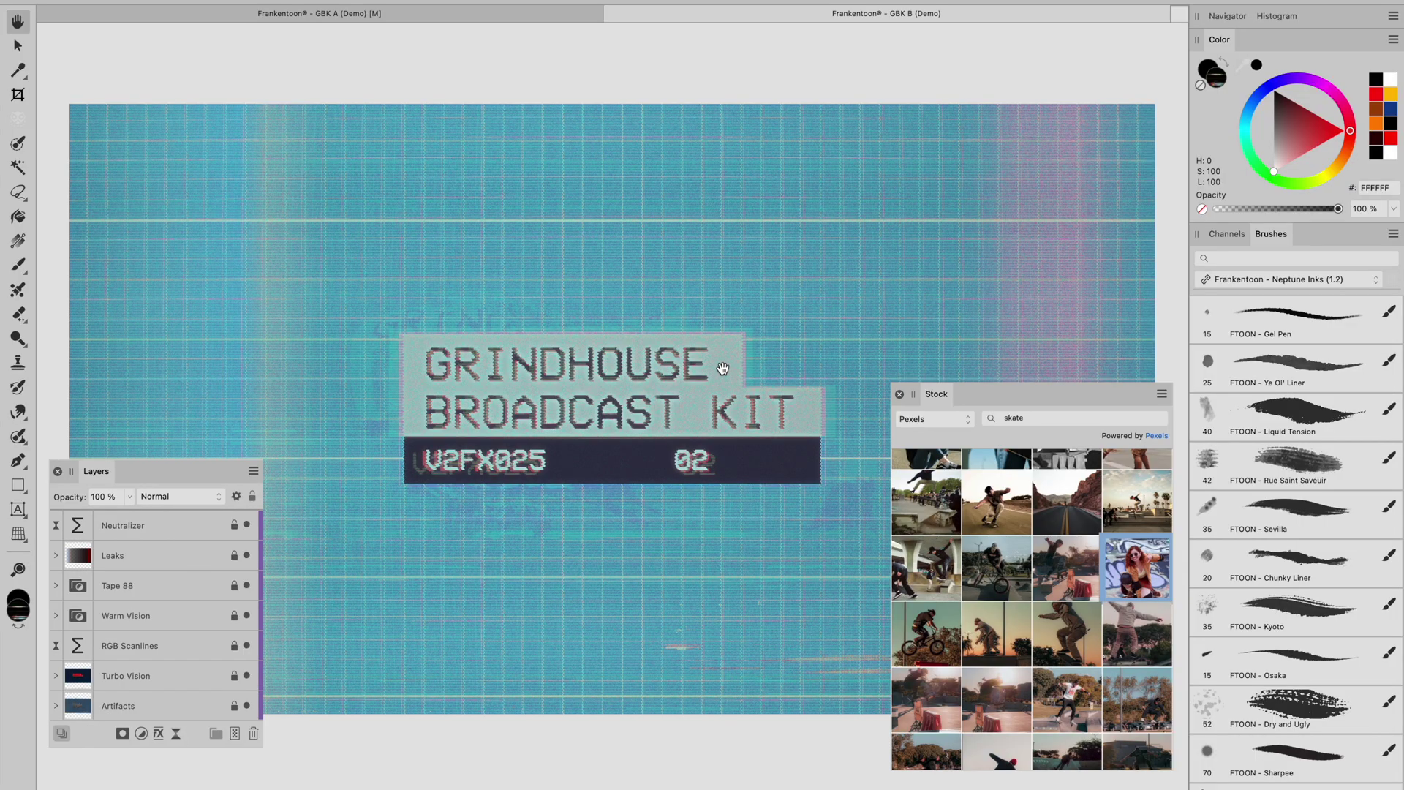
pyautogui.scroll(3, 445, 386)
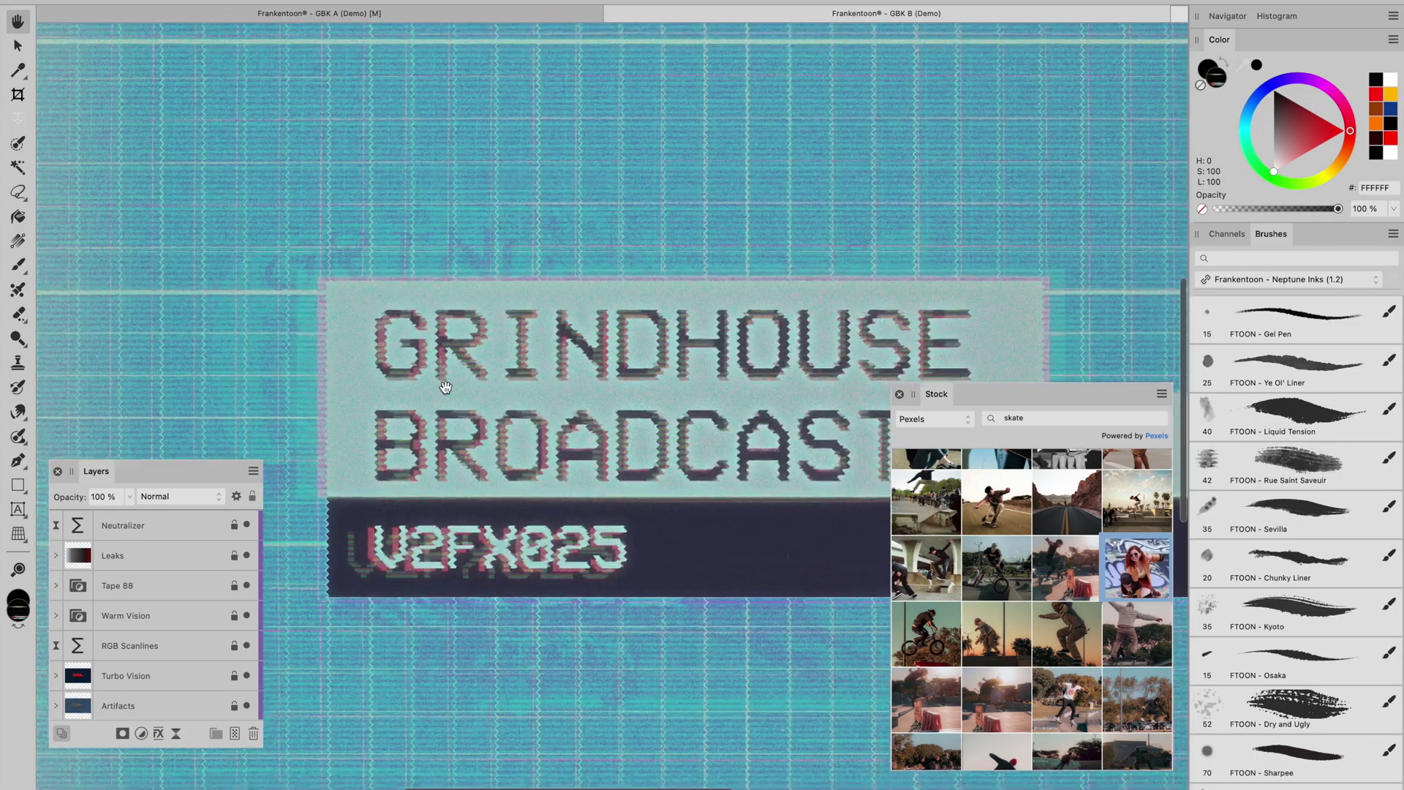
pyautogui.scroll(-1, 542, 357)
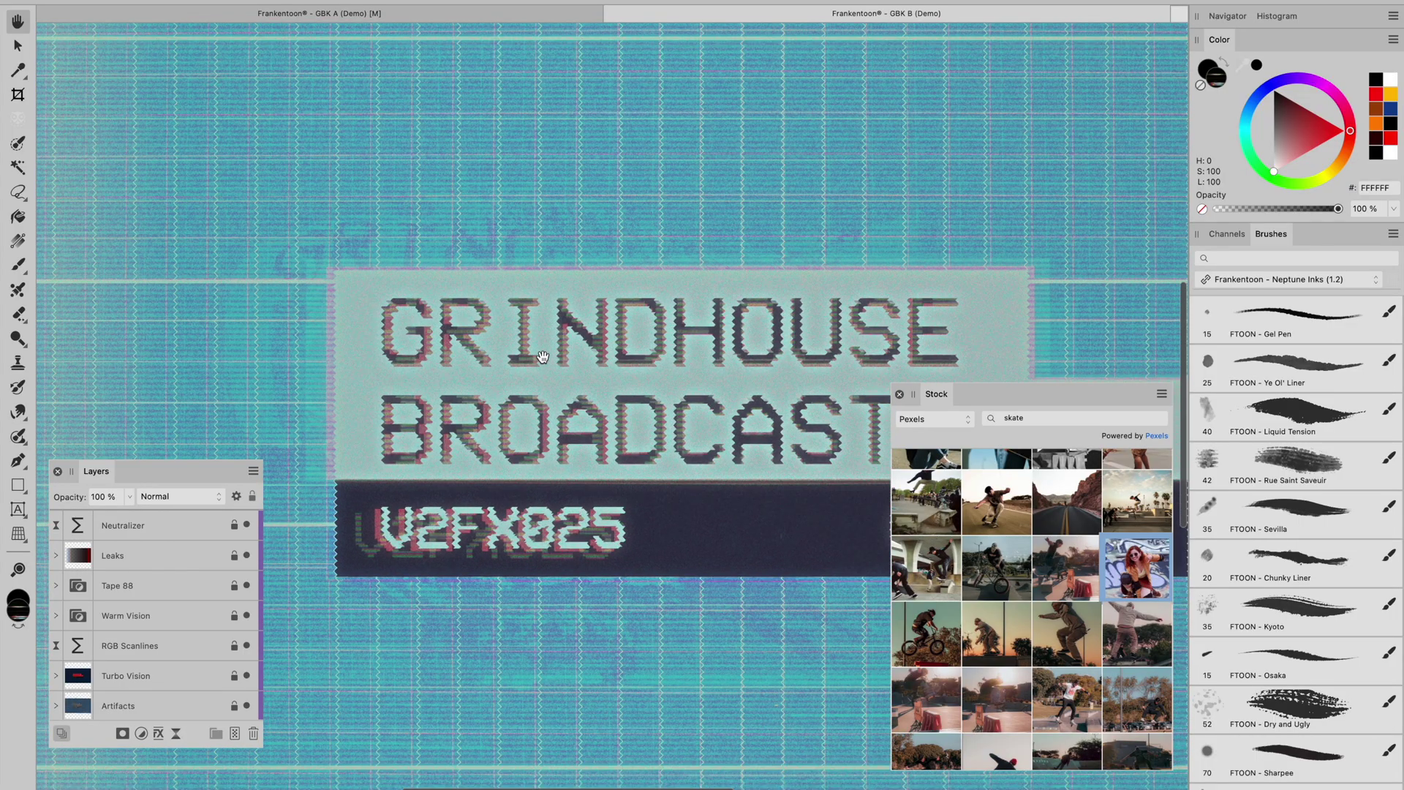
pyautogui.scroll(-3, 542, 357)
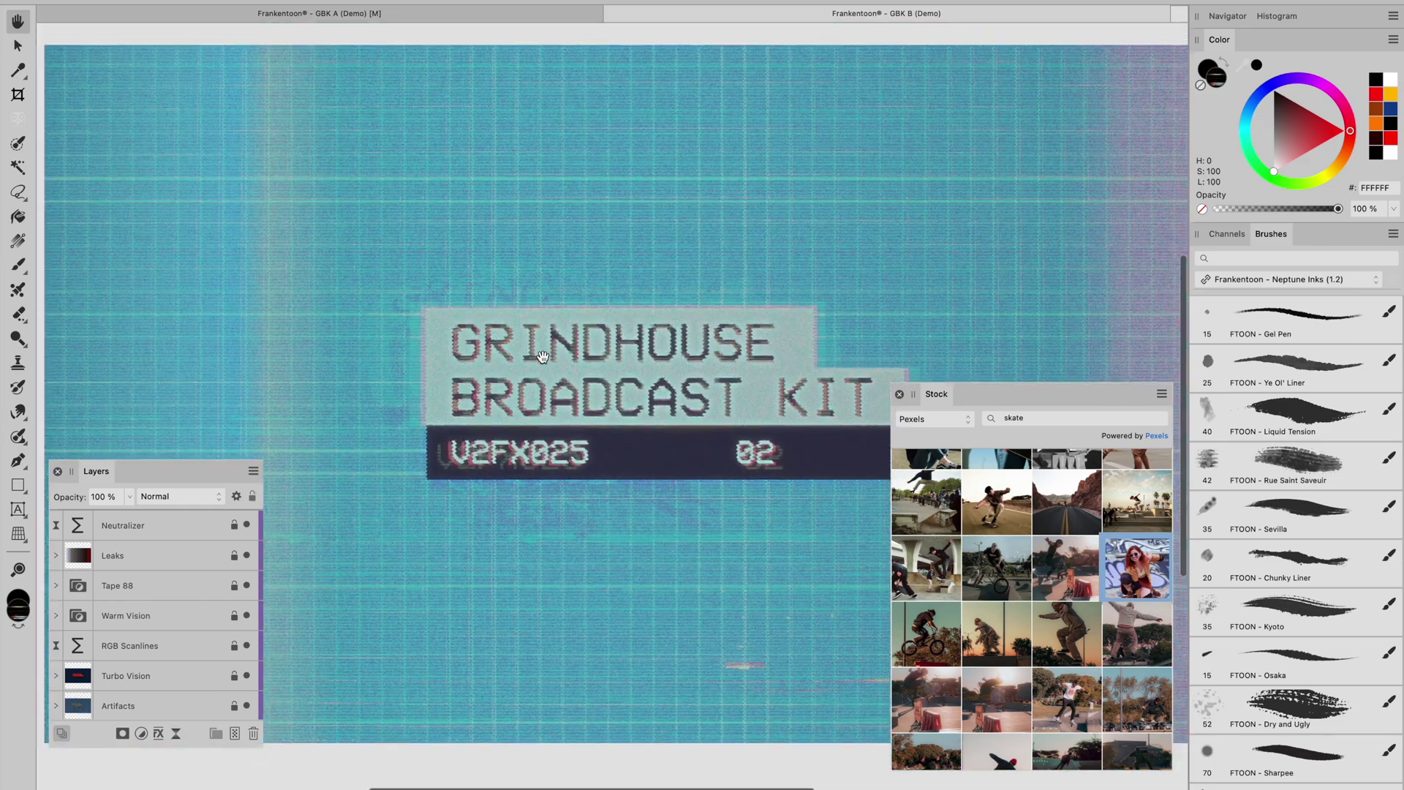
pyautogui.scroll(-1, 542, 357)
pyautogui.scroll(-2, 545, 356)
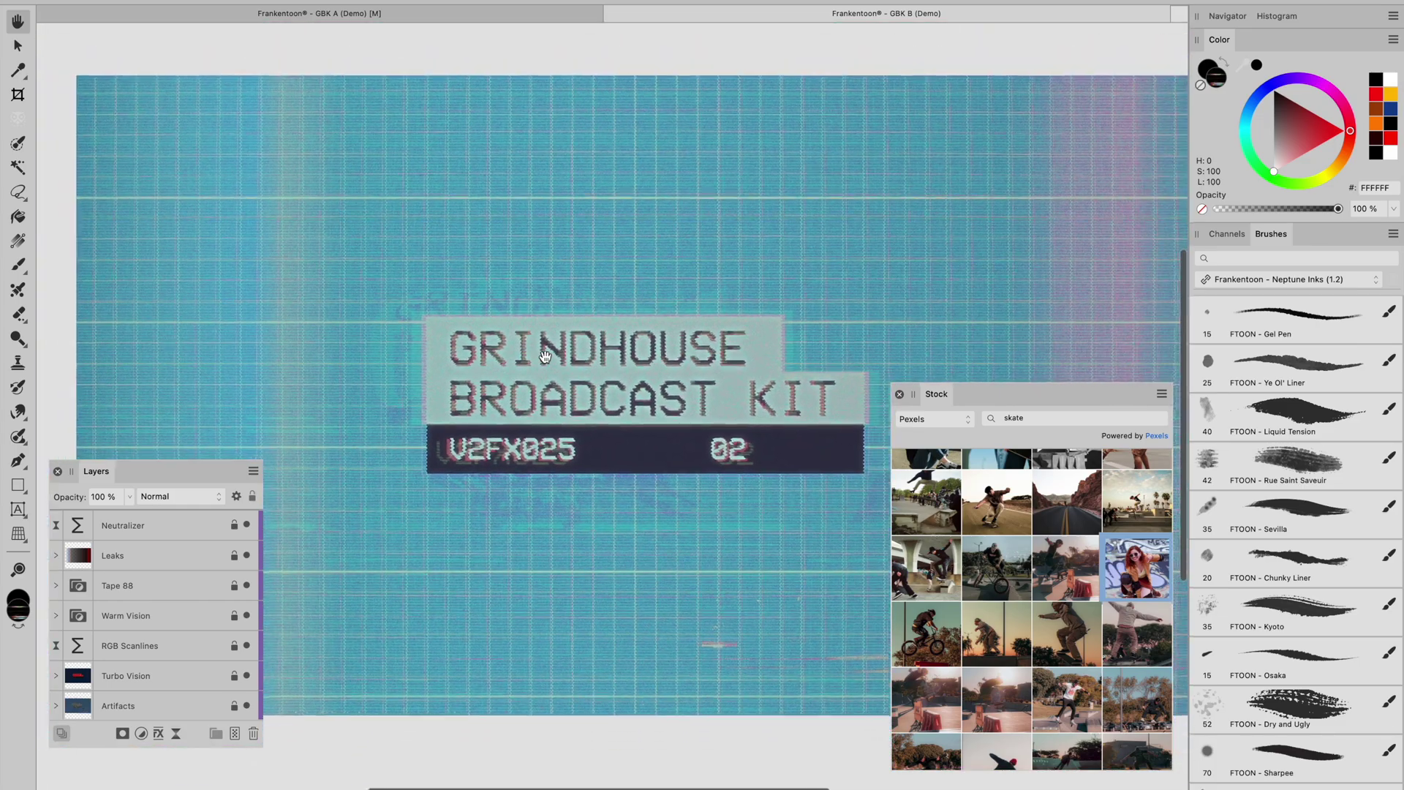
pyautogui.scroll(1, 545, 356)
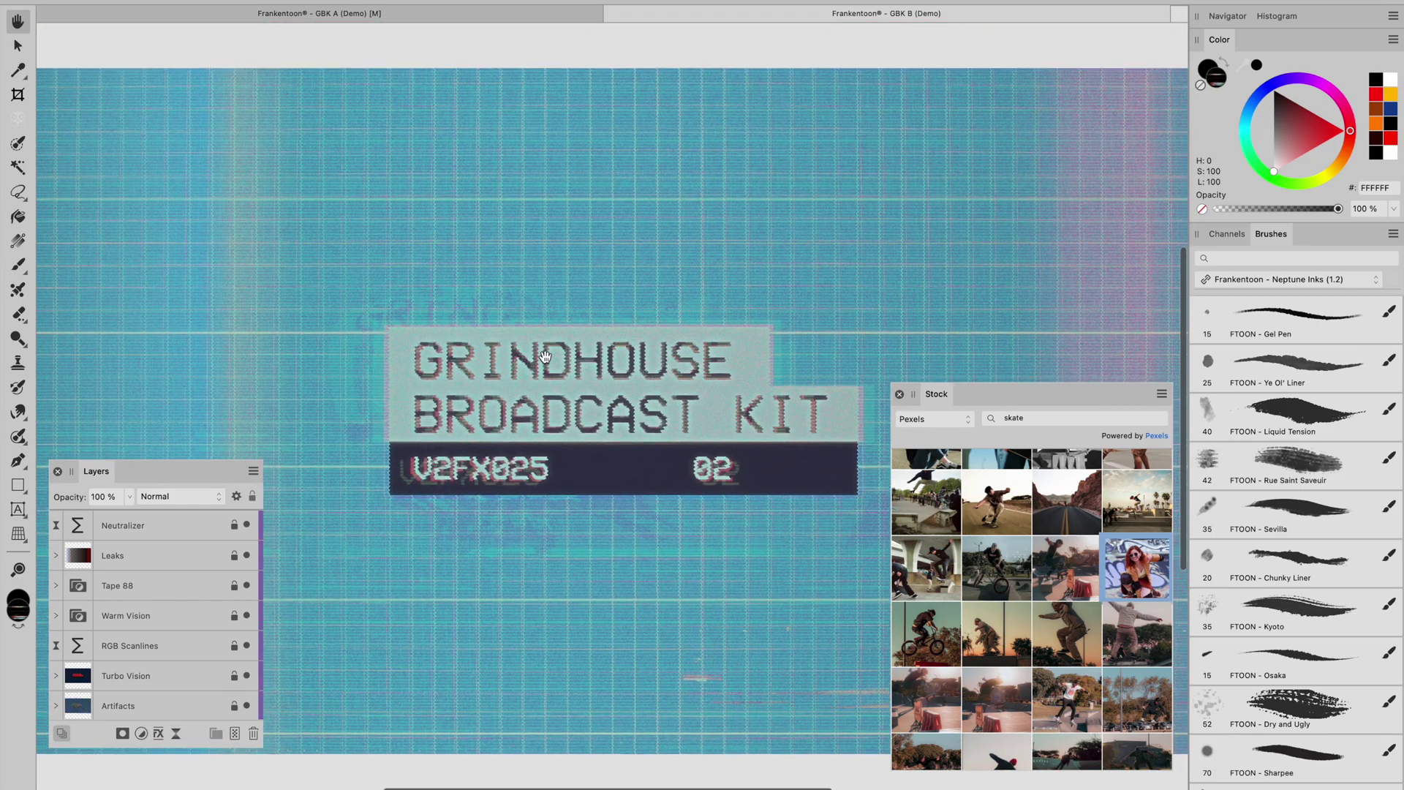
# Search the Pexels stock panel for 'scary' and browse the results.
pyautogui.click(1037, 421)
pyautogui.write('scary')
pyautogui.press('Return')
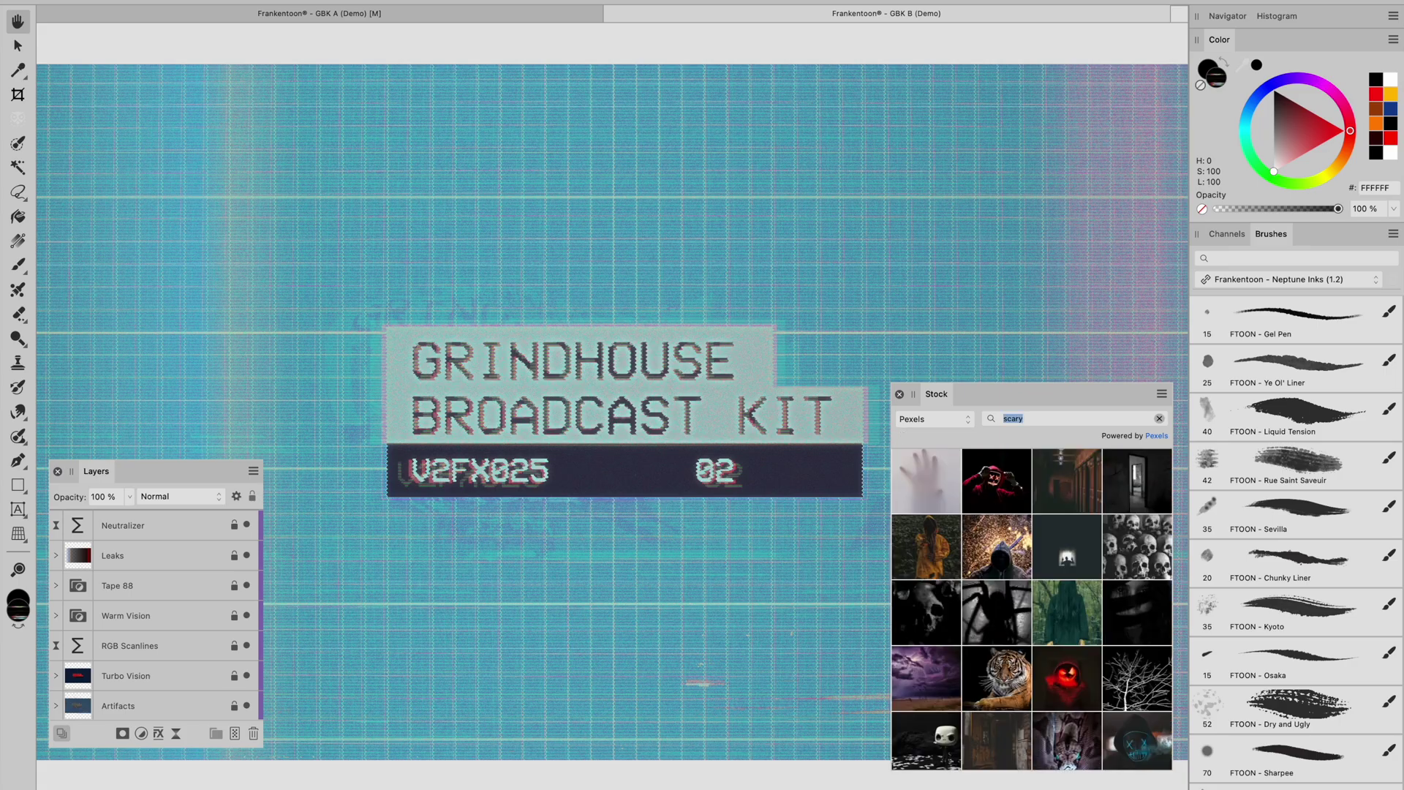
pyautogui.scroll(-10, 1067, 620)
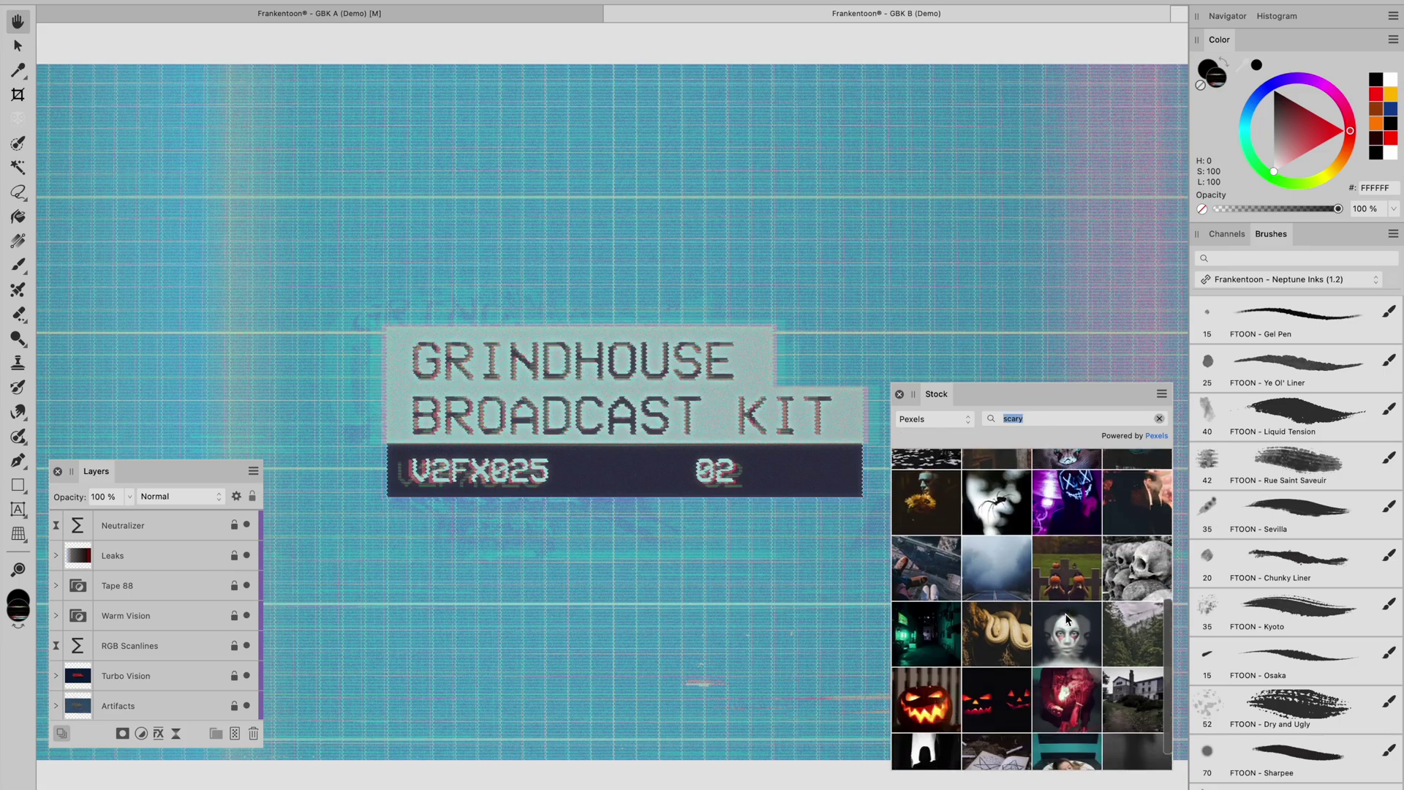
pyautogui.scroll(-3, 957, 583)
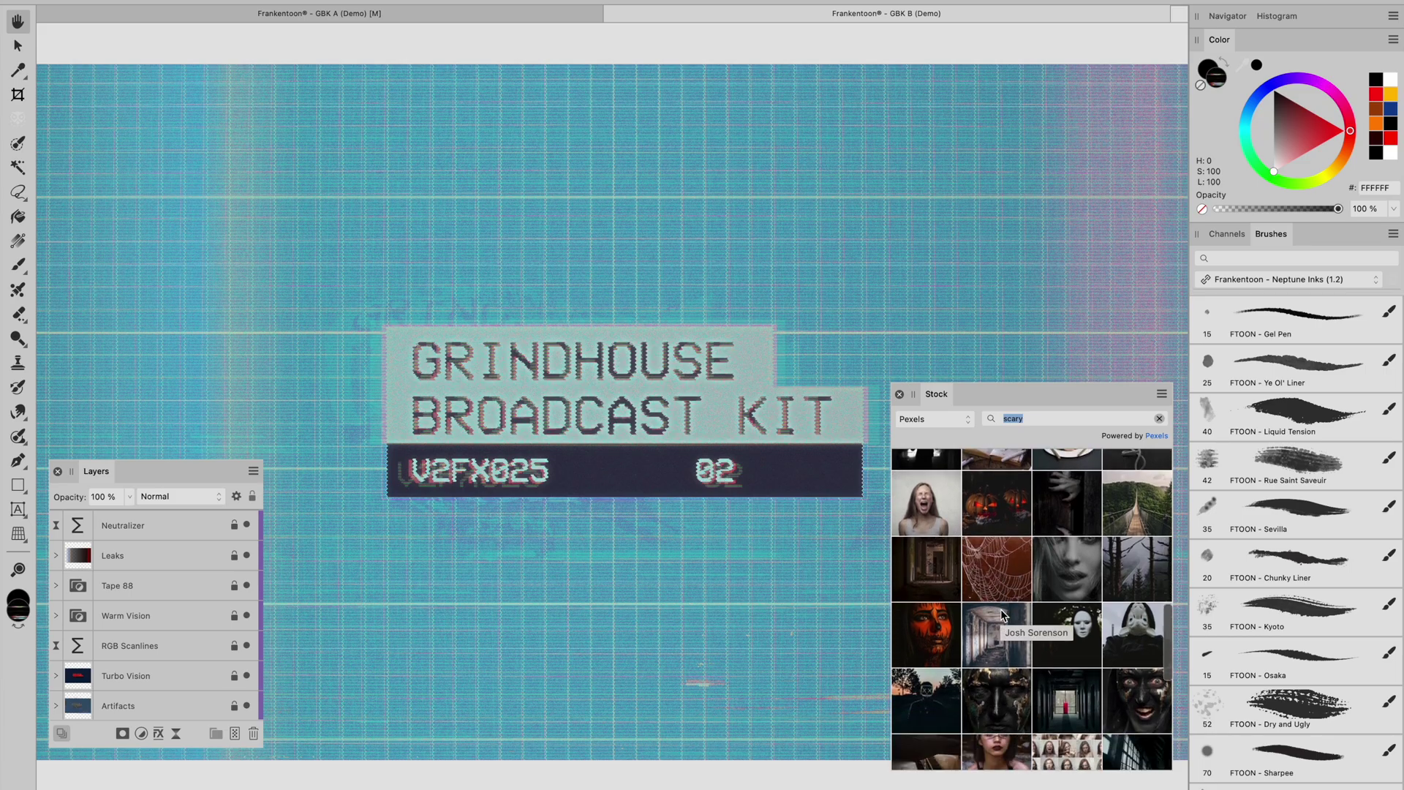
pyautogui.scroll(3, 1001, 614)
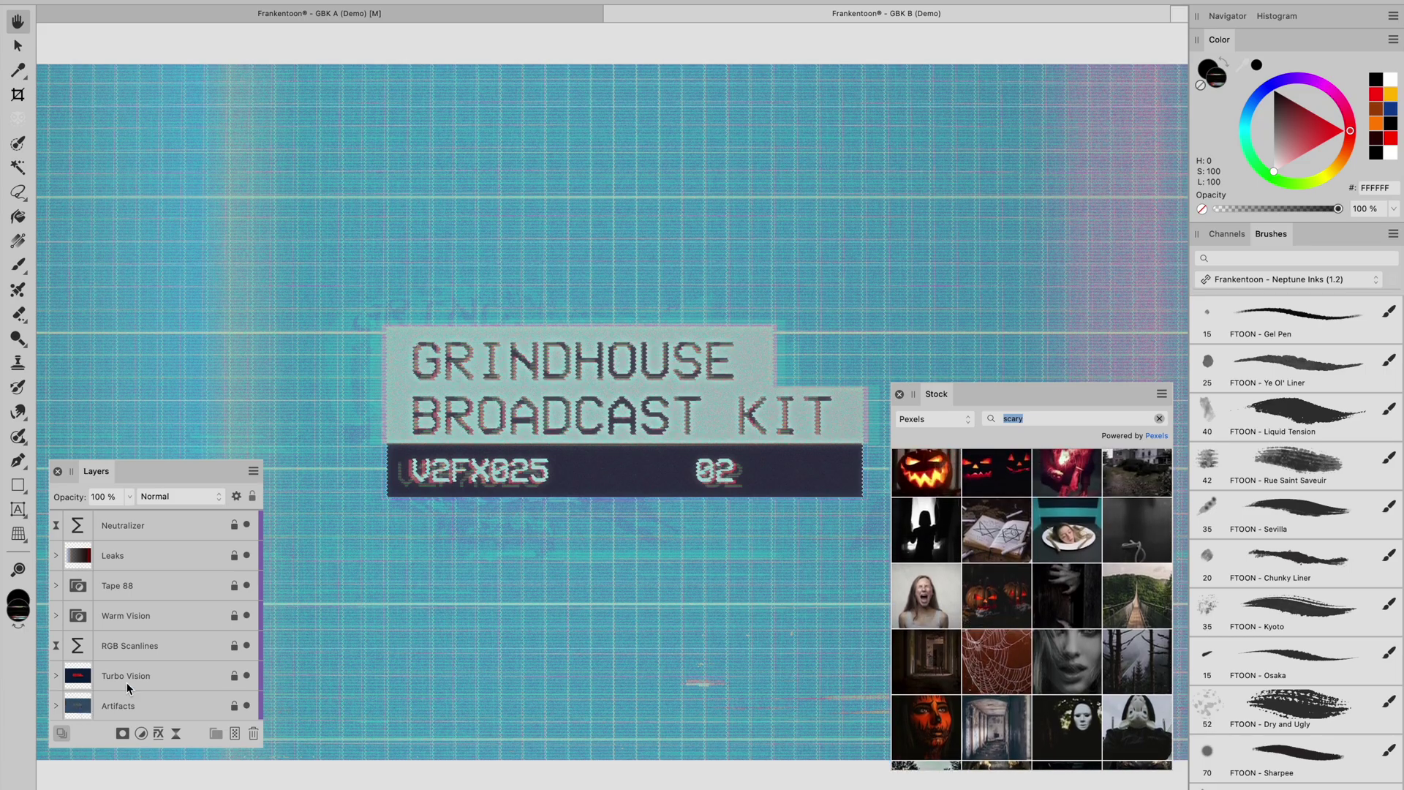
# Move and lengthen the Layers panel so every GBK B layer is visible.
pyautogui.scroll(-2, 126, 682)
pyautogui.moveTo(176, 474); pyautogui.dragTo(178, 323)
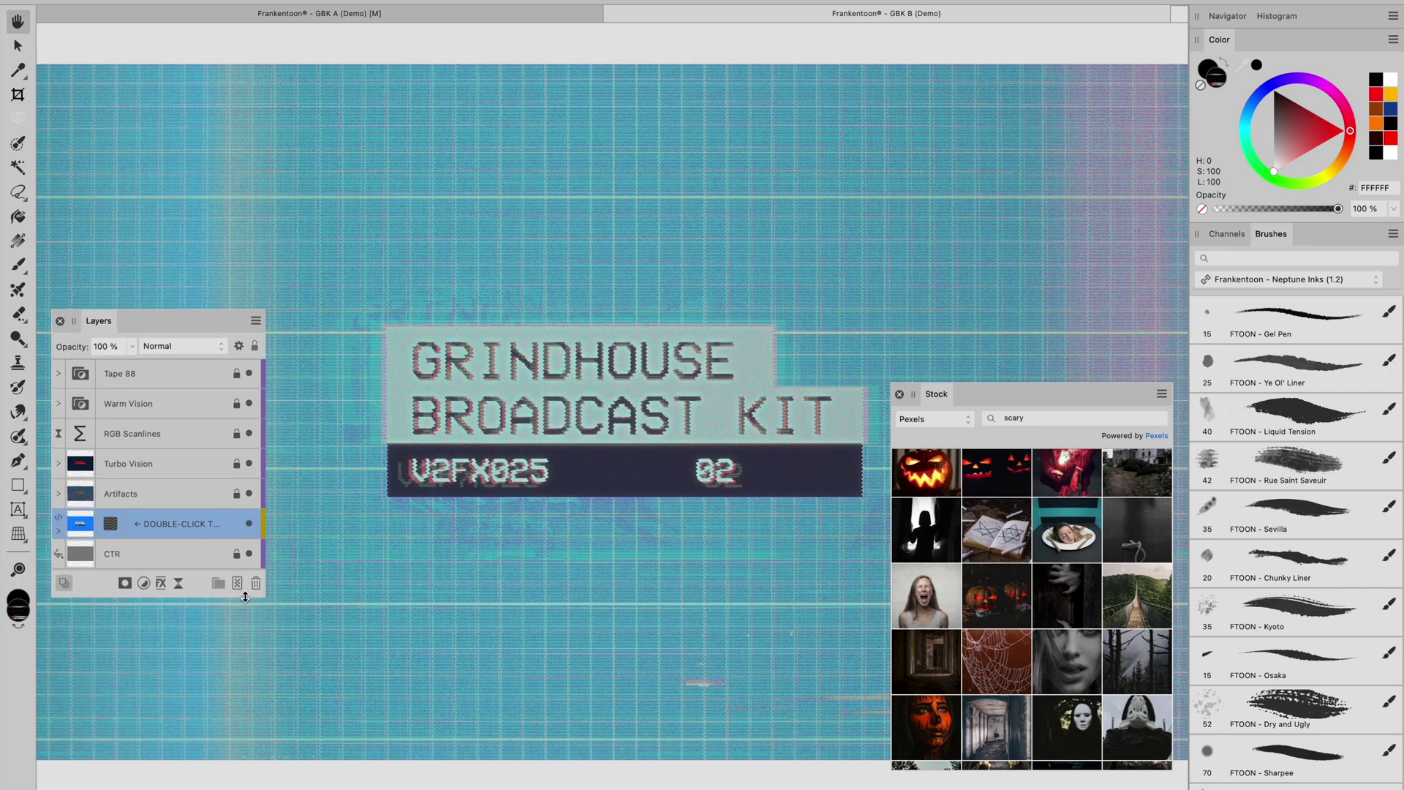
pyautogui.moveTo(245, 597); pyautogui.dragTo(236, 659)
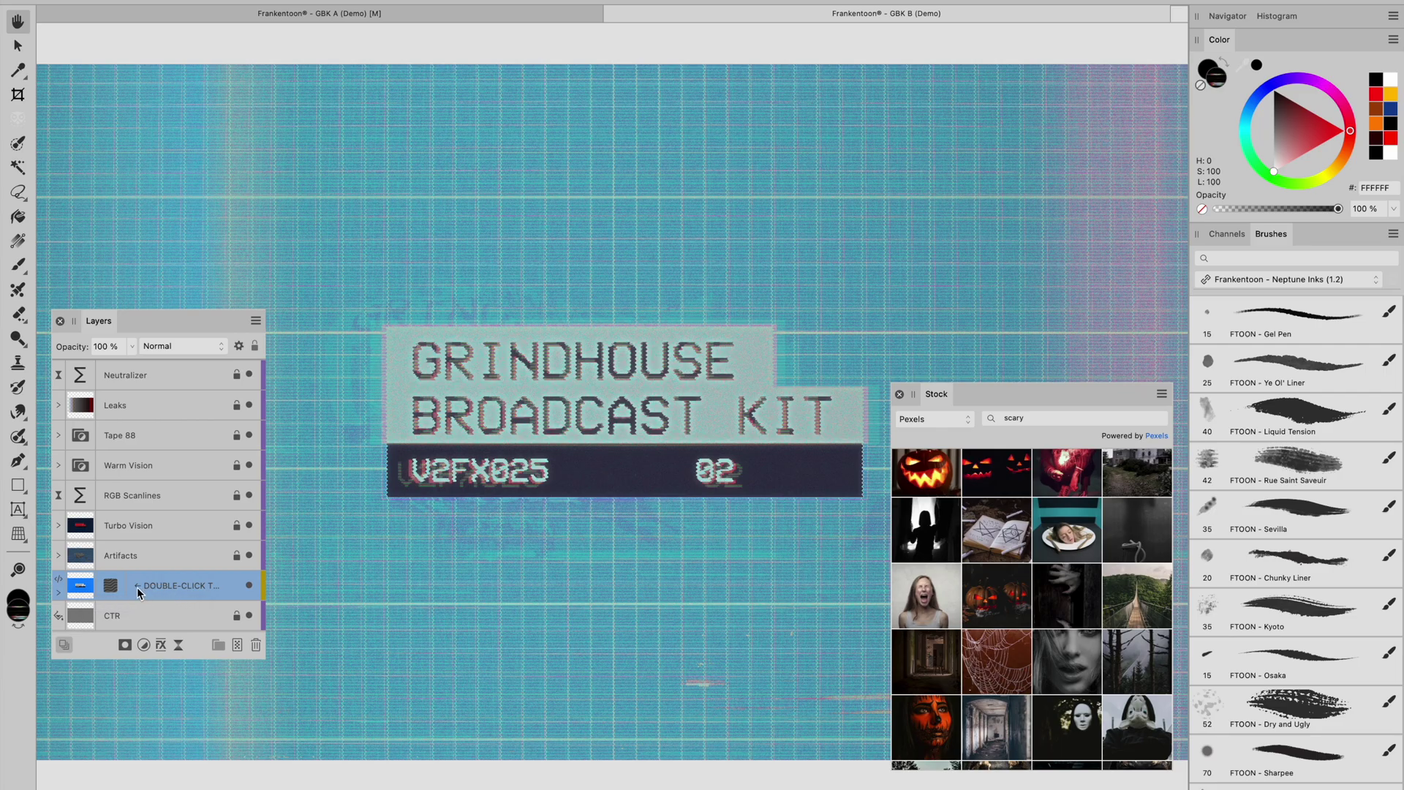
# Place the screaming woman photo pexels-photo-3812746.jpeg in the placeholder, nudged right and down.
pyautogui.doubleClick(91, 587)
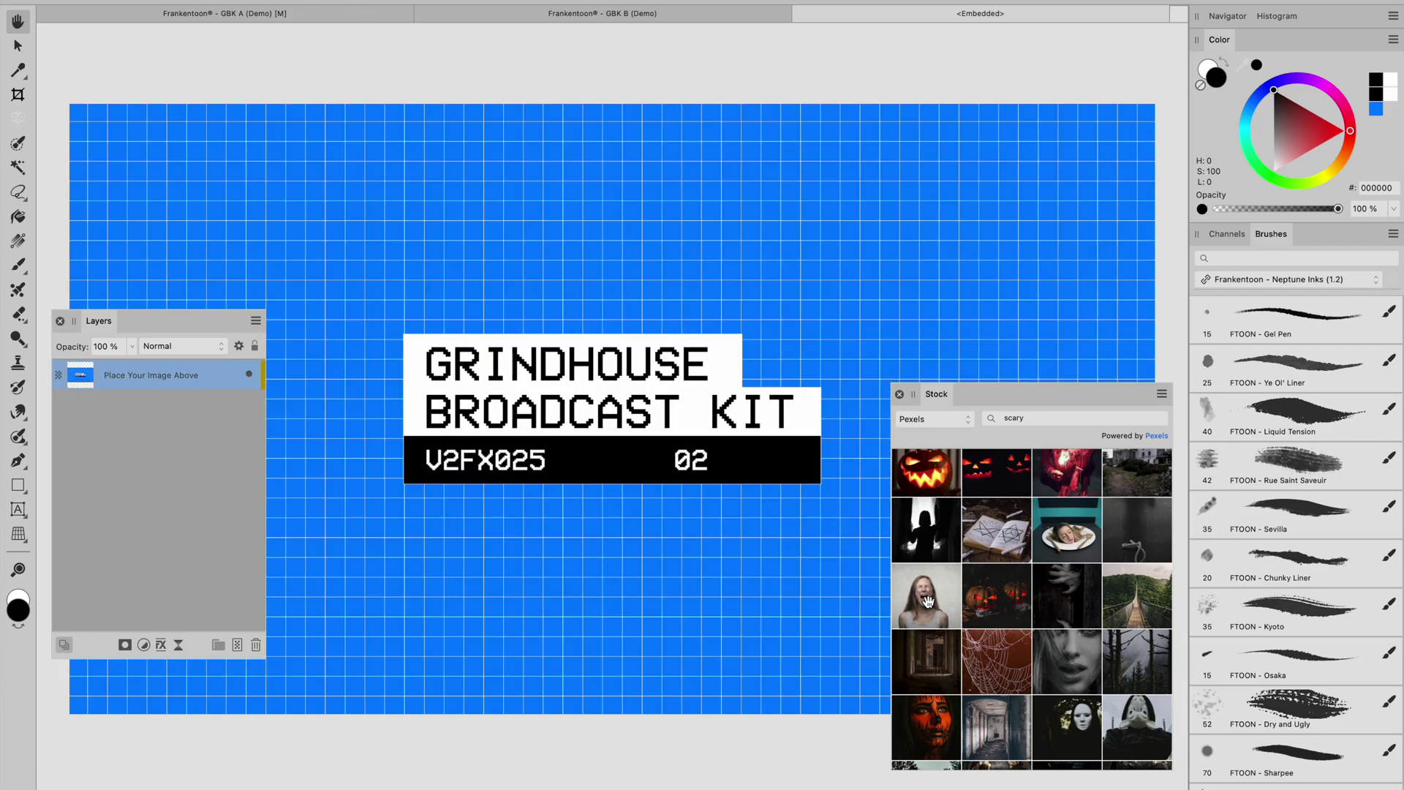
pyautogui.moveTo(927, 601); pyautogui.dragTo(621, 418)
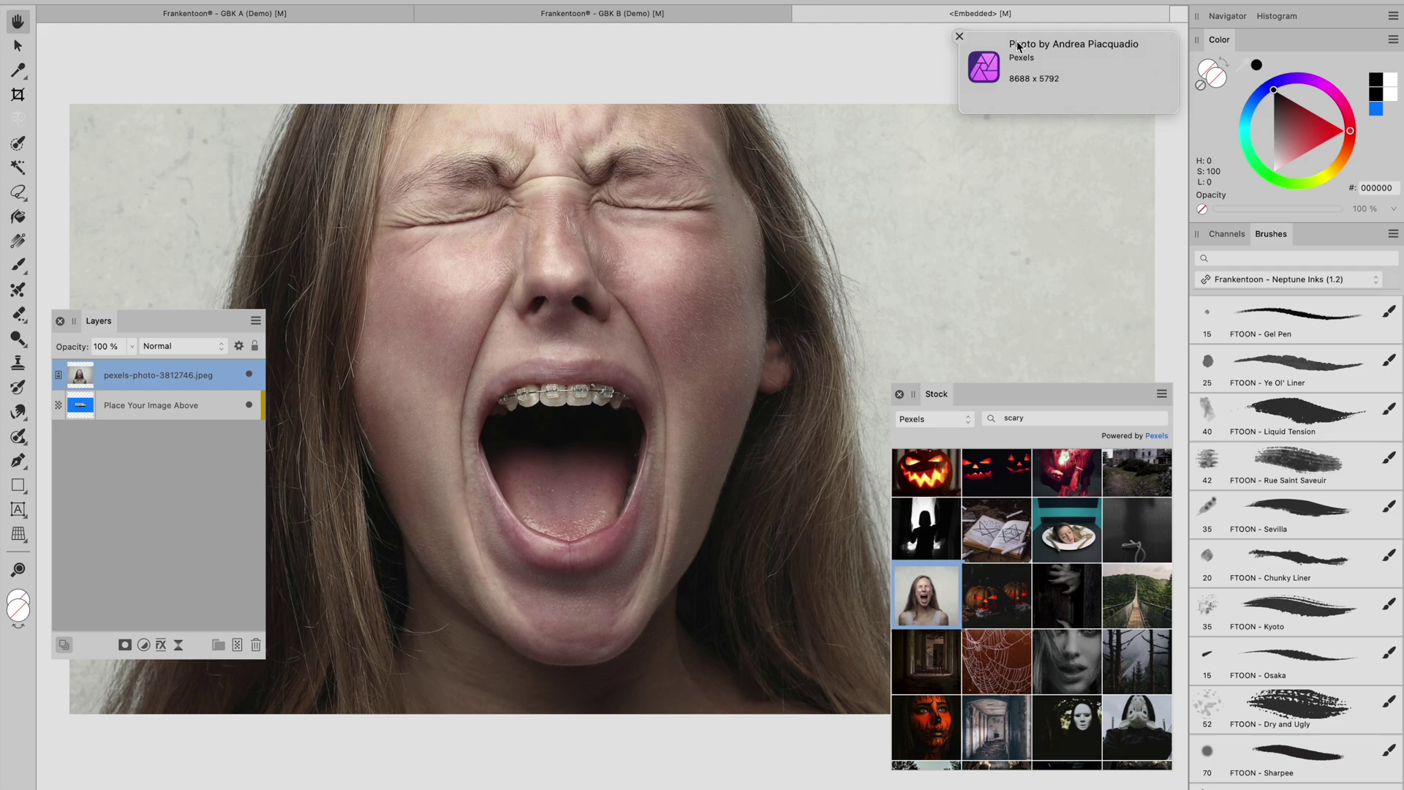
pyautogui.click(959, 36)
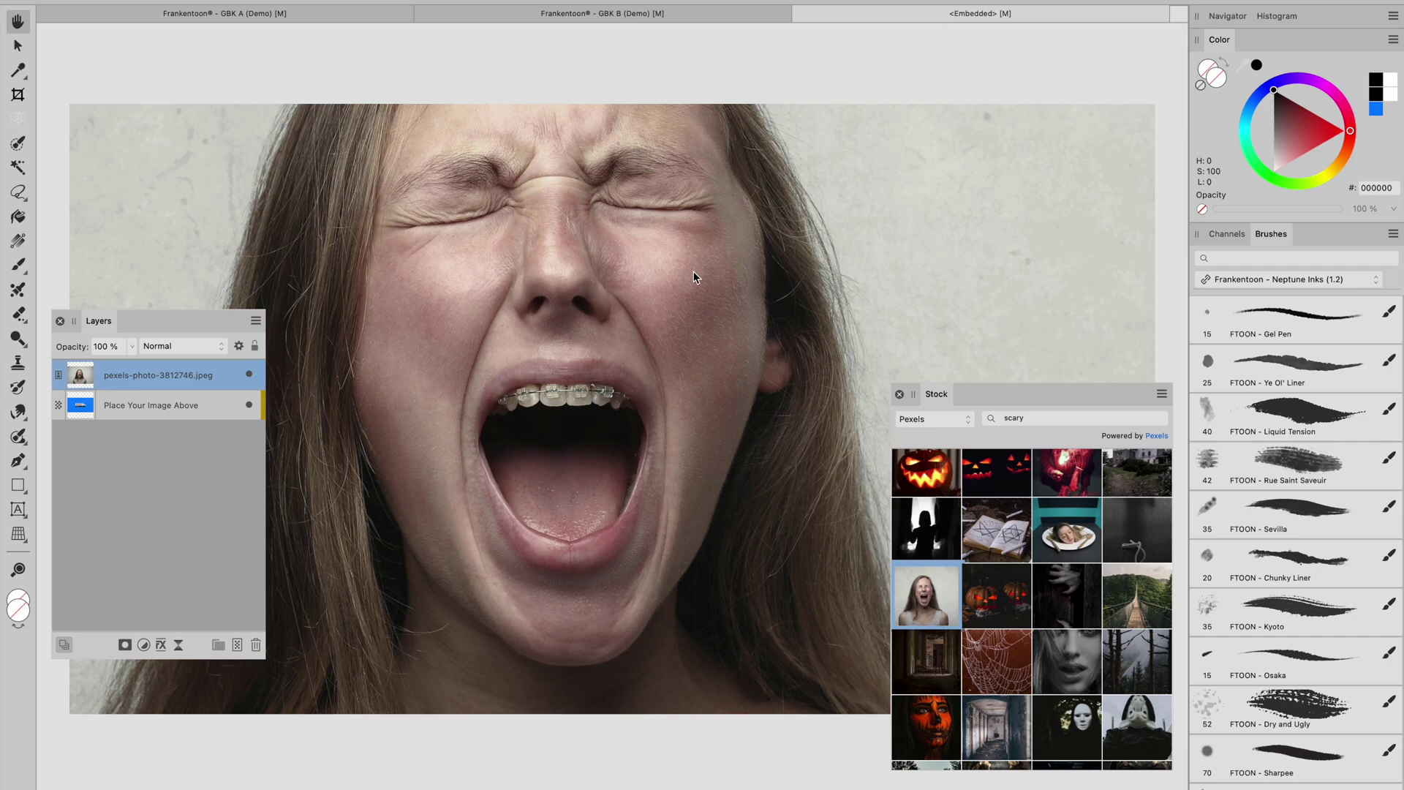
pyautogui.press('v')
pyautogui.moveTo(596, 368); pyautogui.dragTo(682, 424)
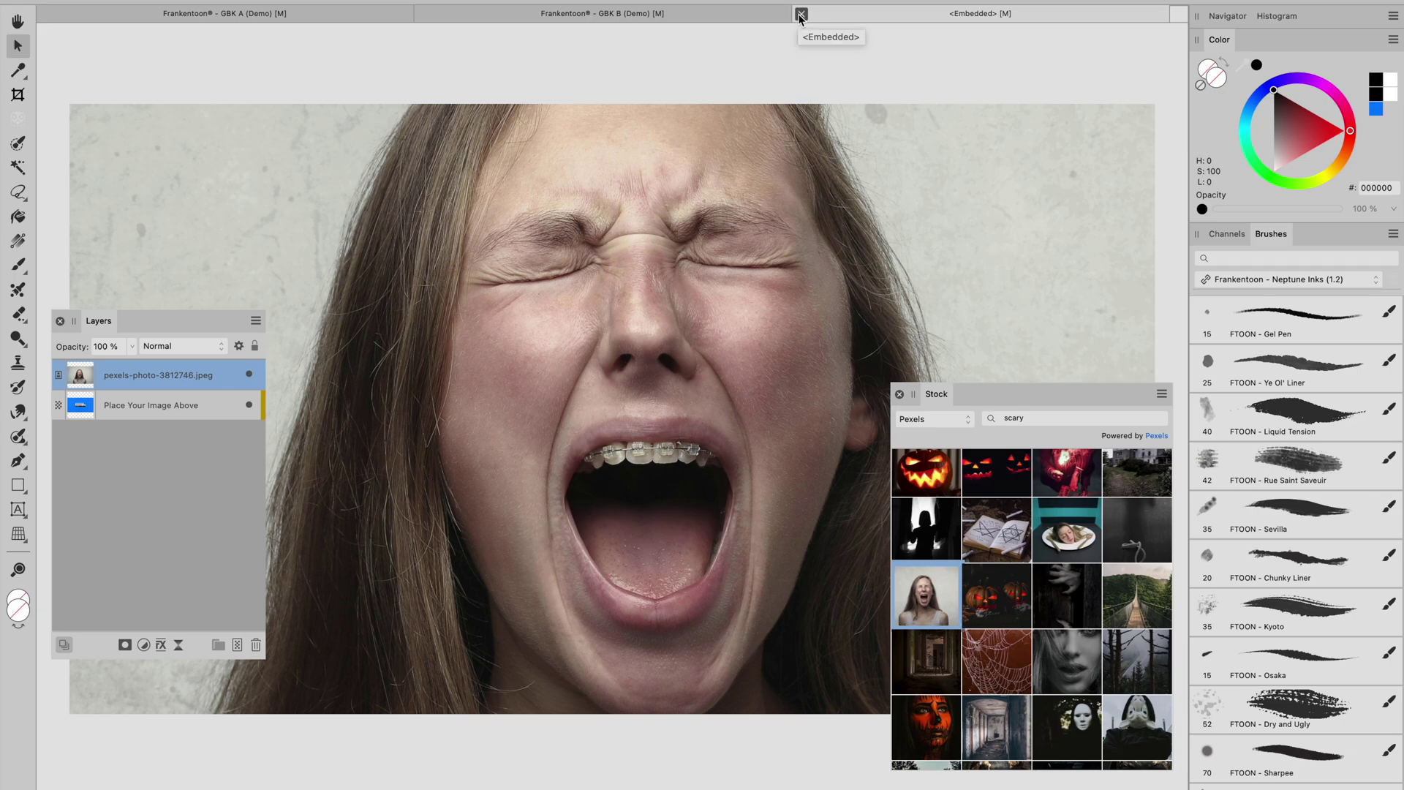
# Close the embedded placeholder and pan and zoom around the GBK B canvas.
pyautogui.click(800, 15)
pyautogui.press('h')
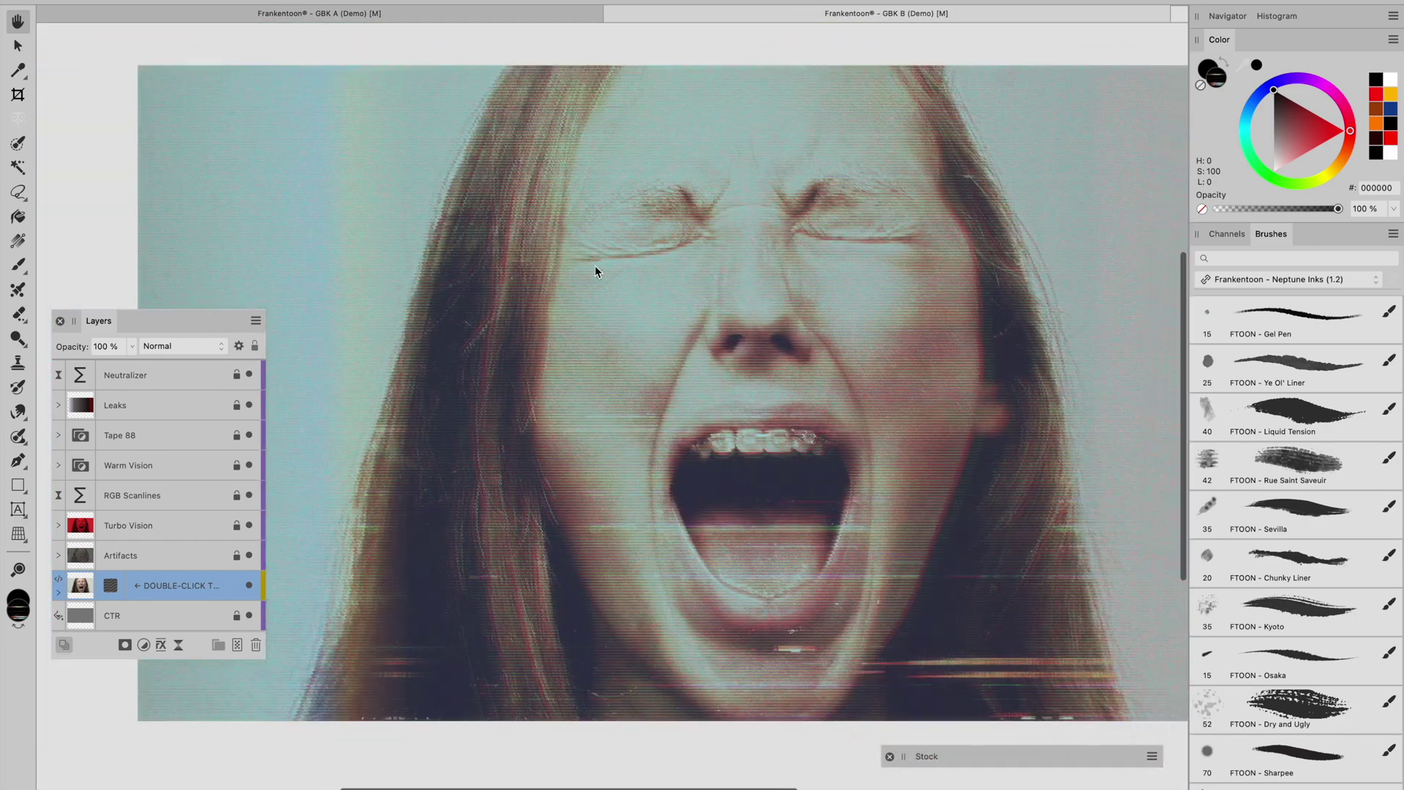
pyautogui.hscroll(5, 1123, 296)
pyautogui.scroll(2, 901, 429)
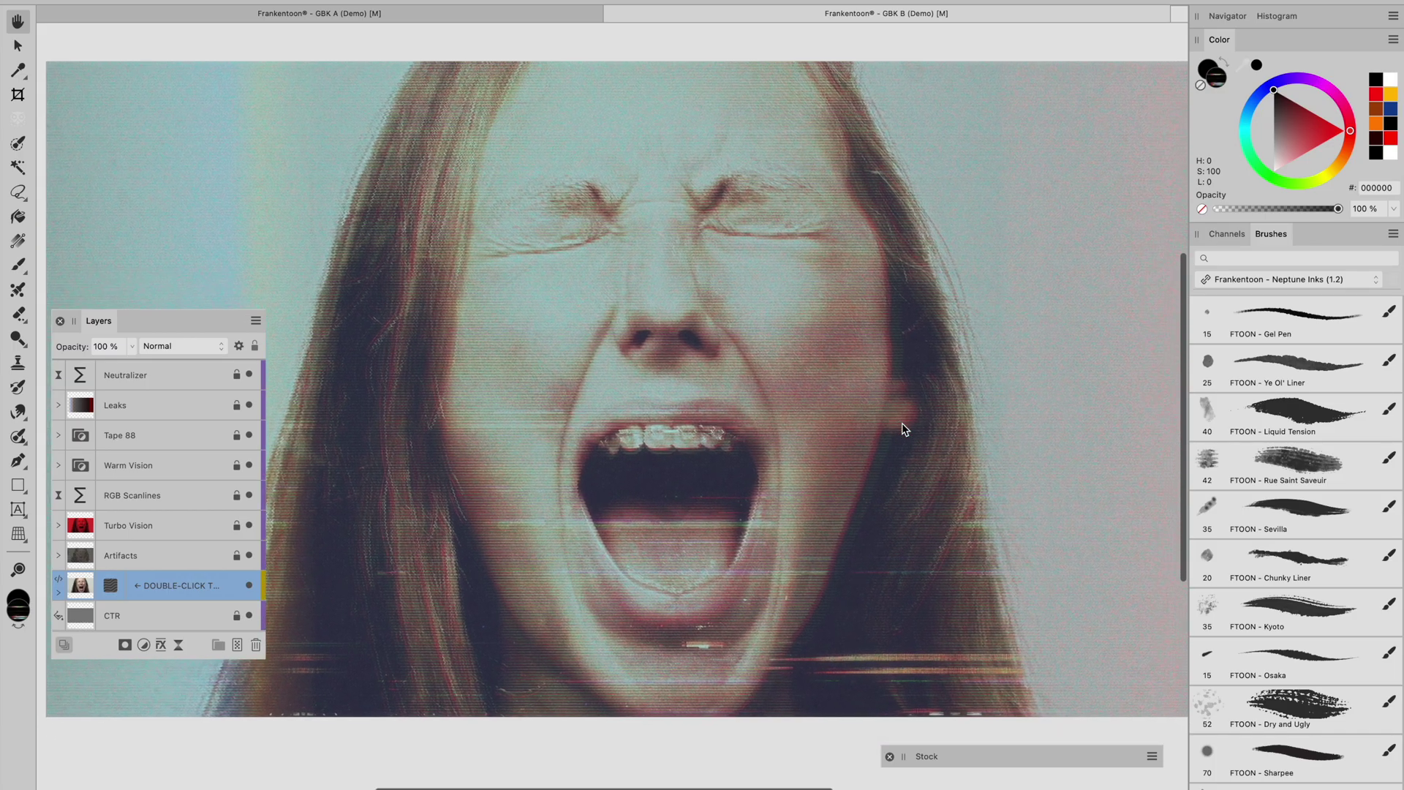
pyautogui.scroll(1, 780, 457)
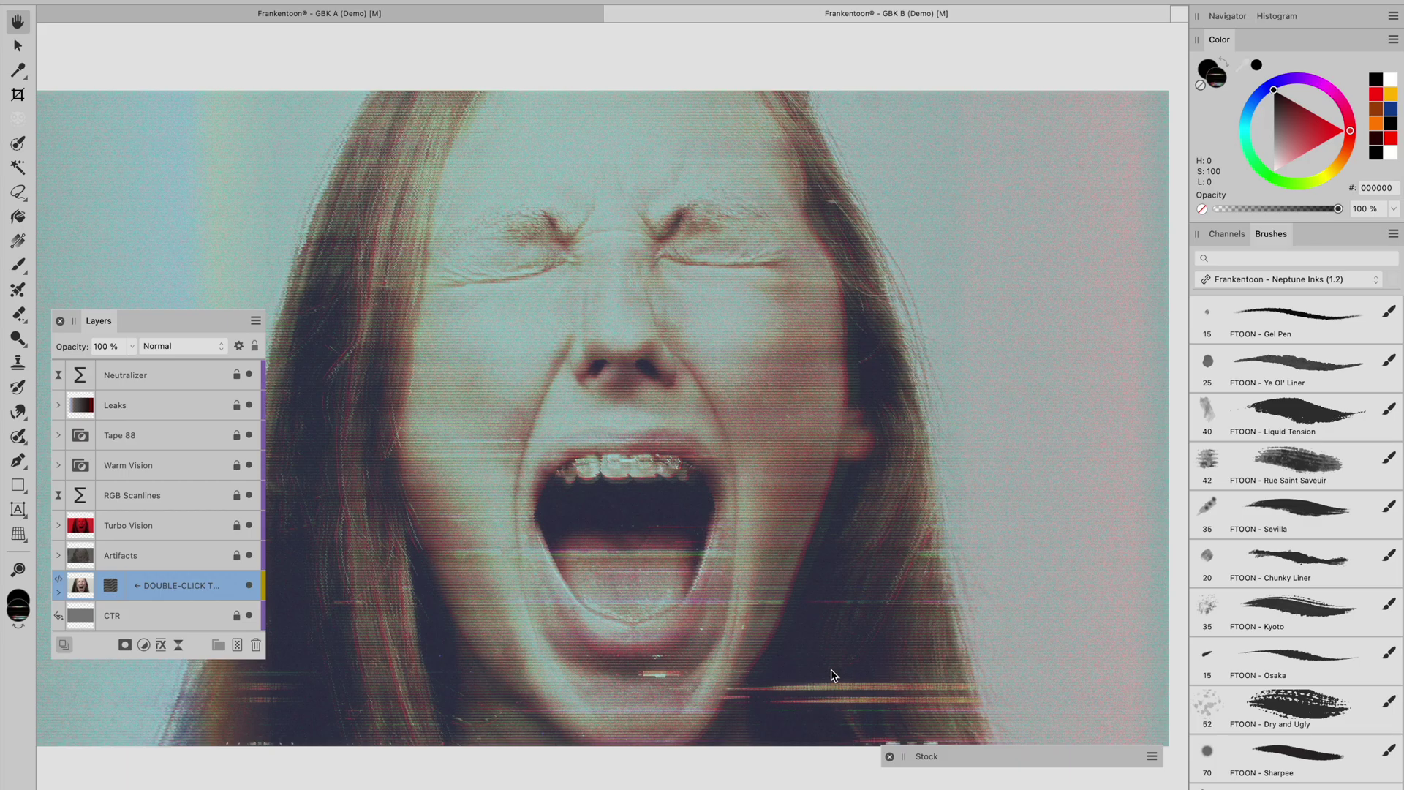
pyautogui.scroll(1, 552, 558)
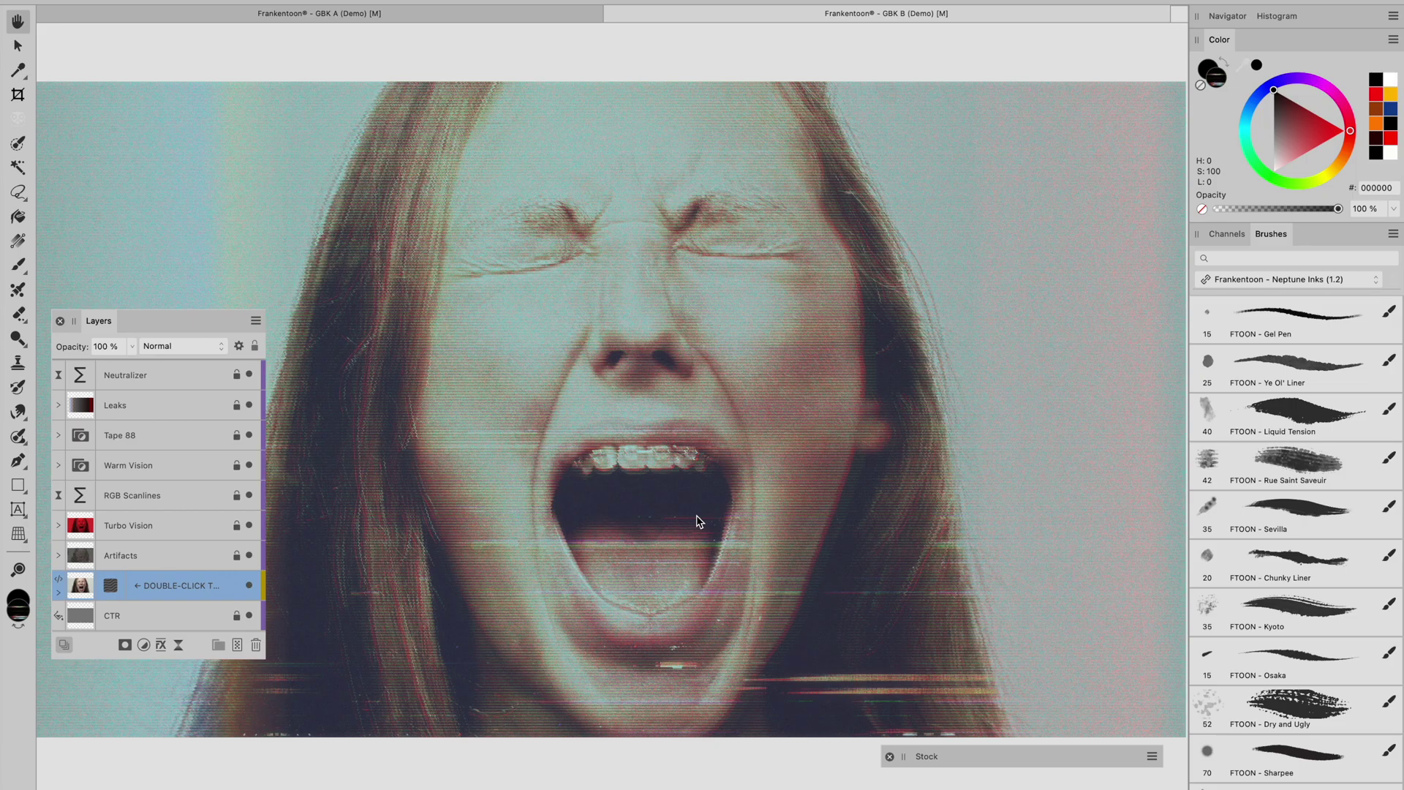
# Hide the Neutralizer, Leaks and Tape 88 effect layers after comparing them.
pyautogui.click(249, 375)
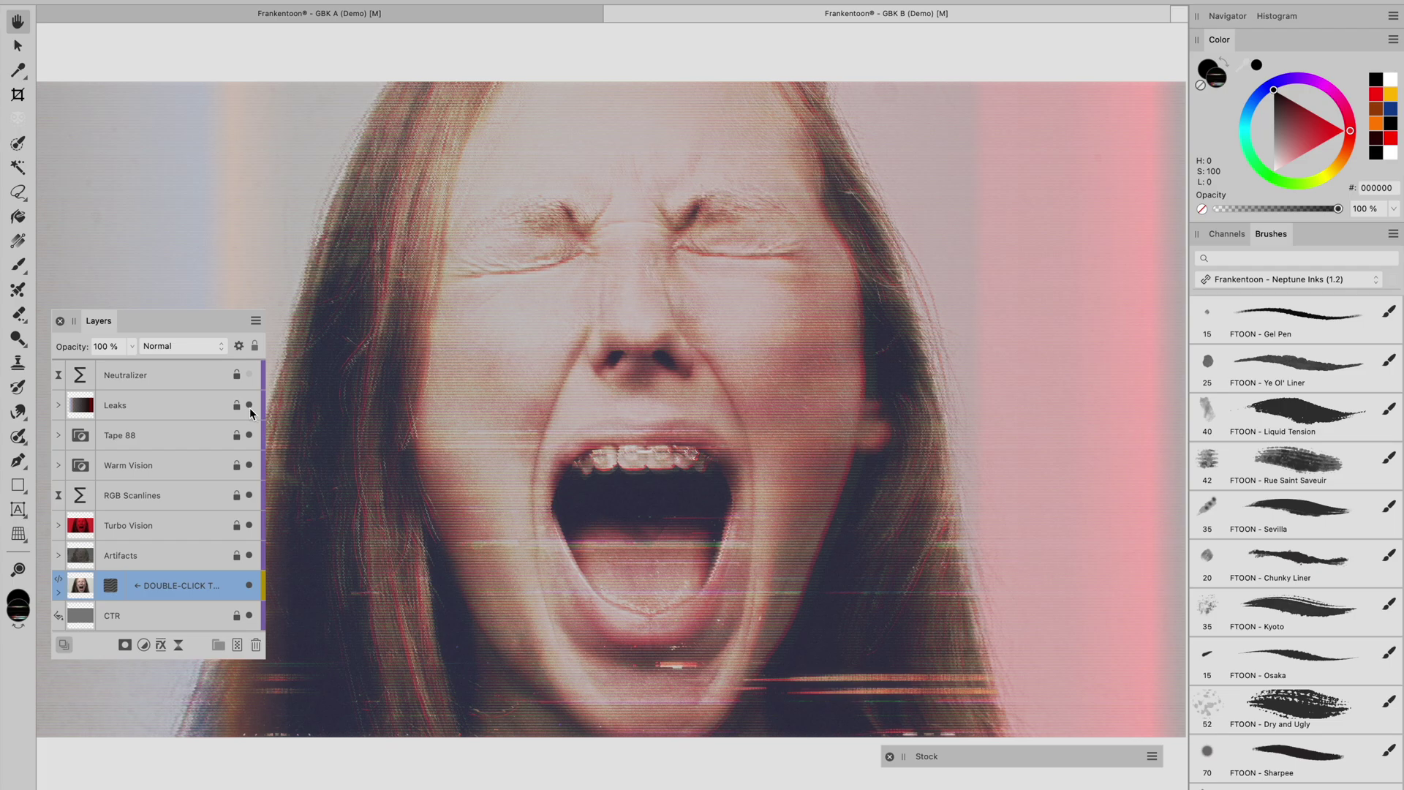
pyautogui.click(249, 405)
pyautogui.click(249, 405)
pyautogui.click(248, 406)
pyautogui.click(249, 436)
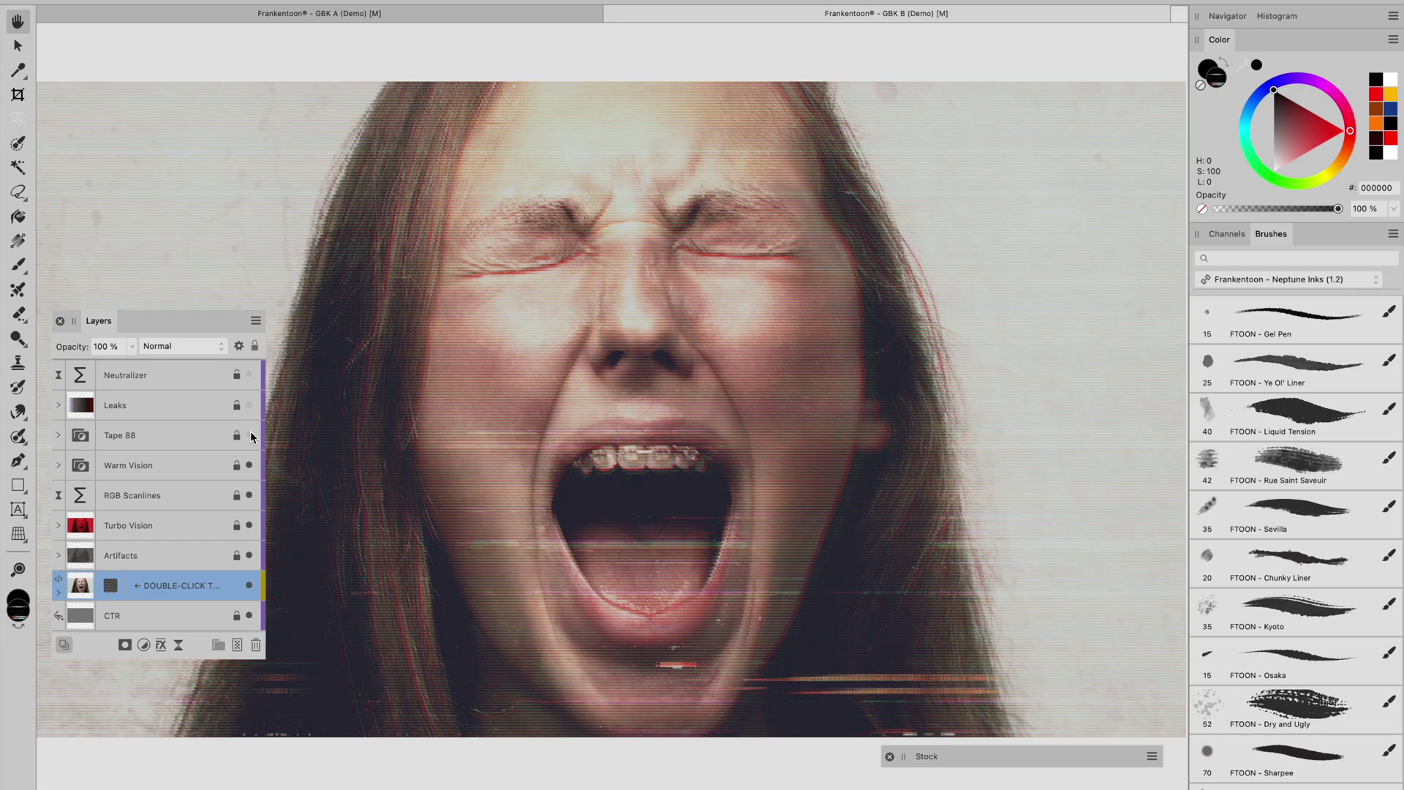
pyautogui.click(249, 436)
pyautogui.click(249, 435)
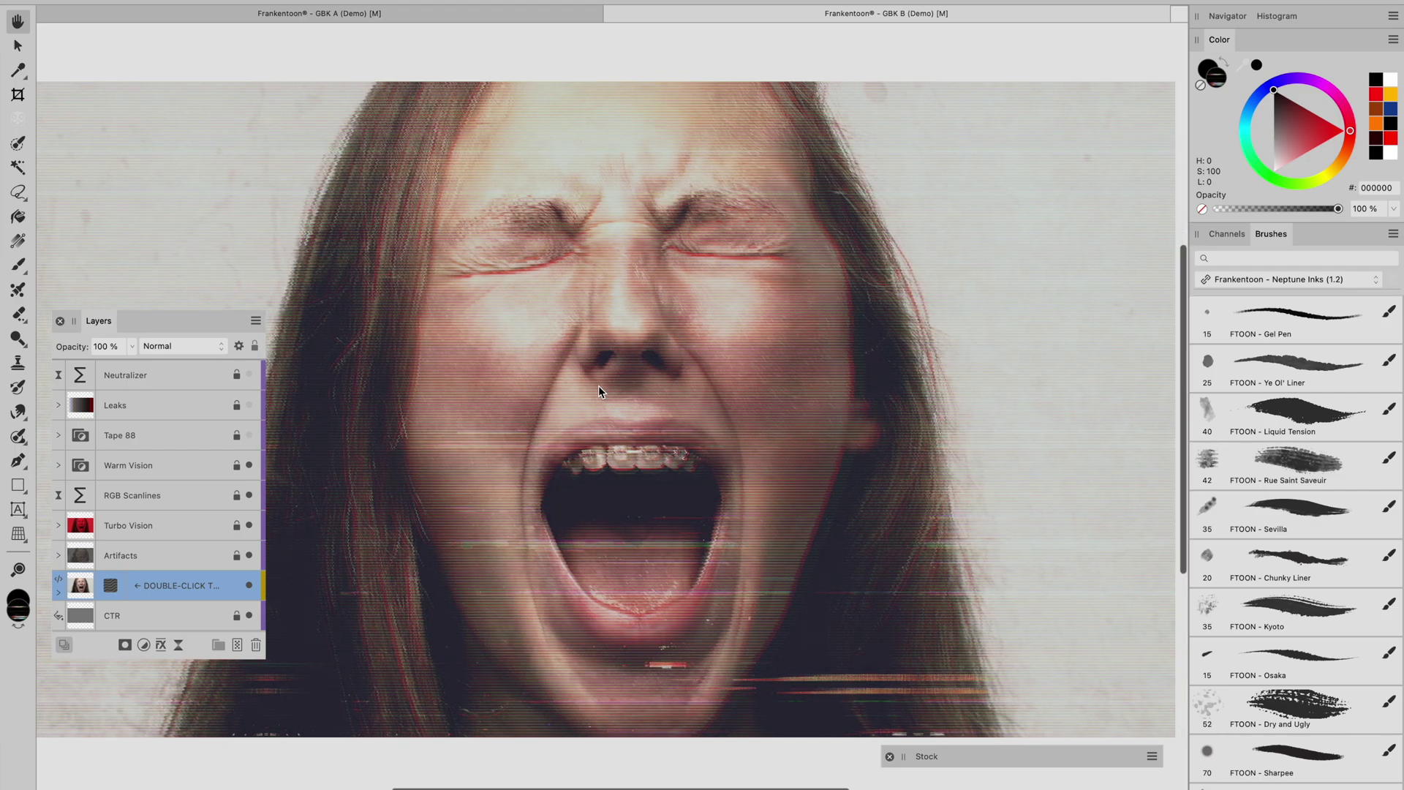
# Turn off Warm Vision and RGB Scanlines, keep Turbo Vision on, and expand its group.
pyautogui.click(249, 465)
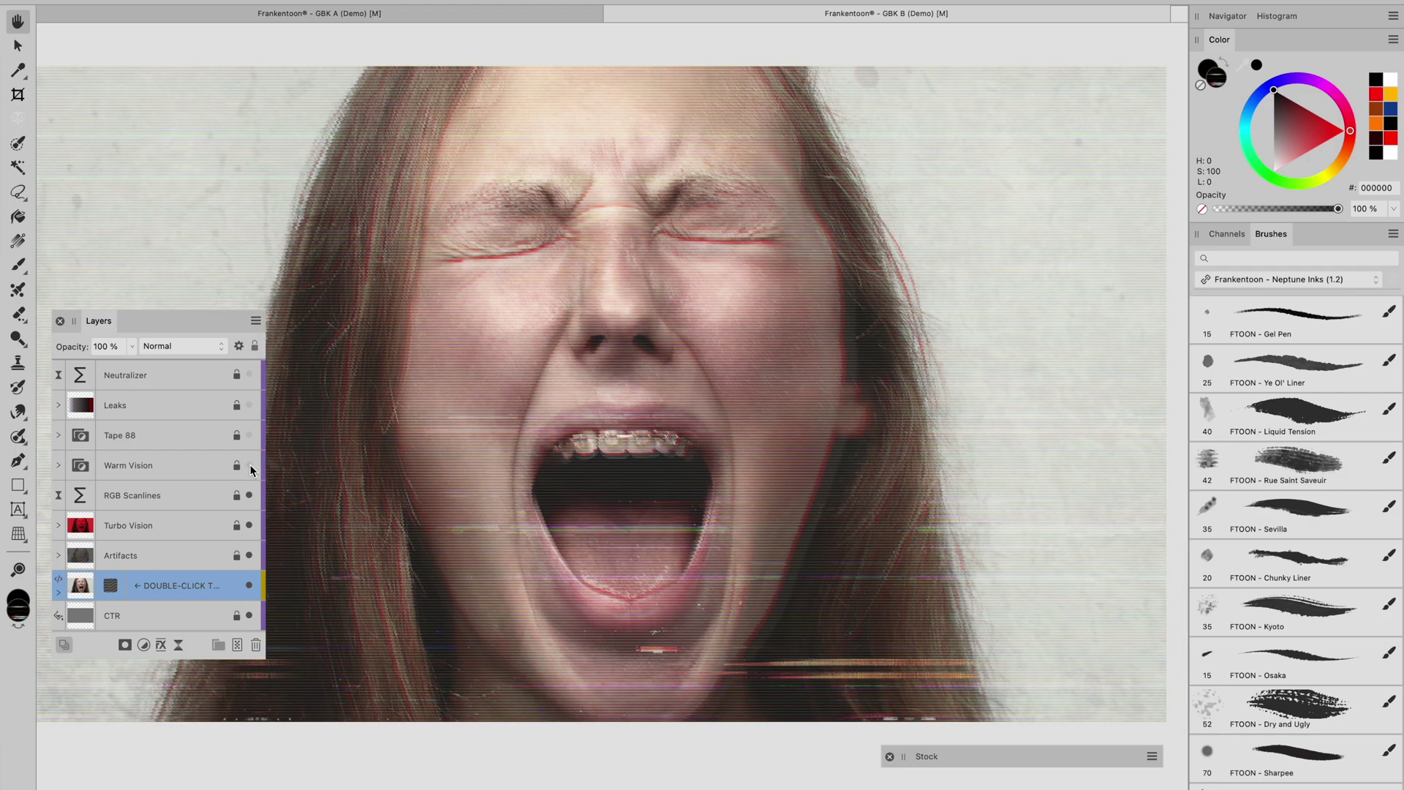
pyautogui.click(250, 466)
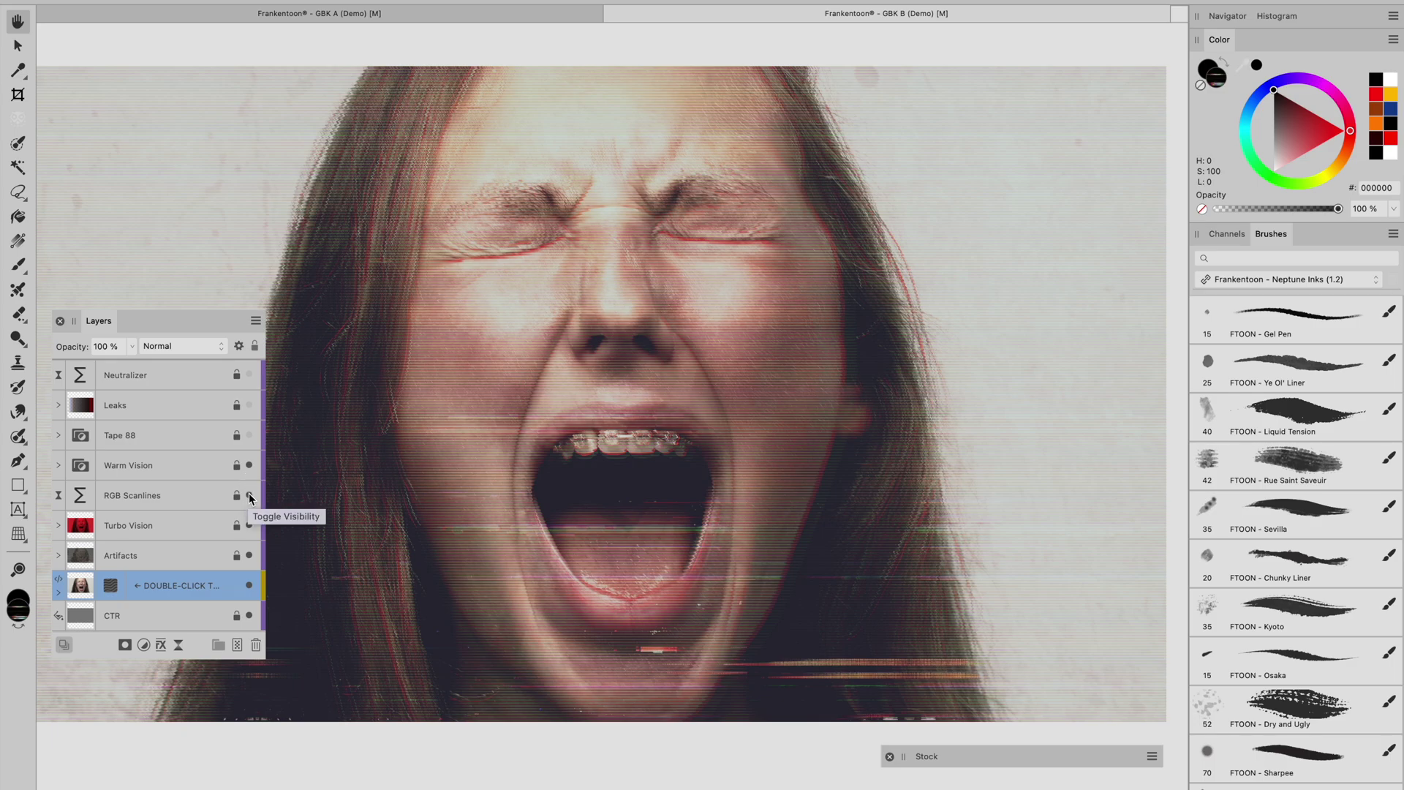
pyautogui.click(249, 495)
pyautogui.click(249, 495)
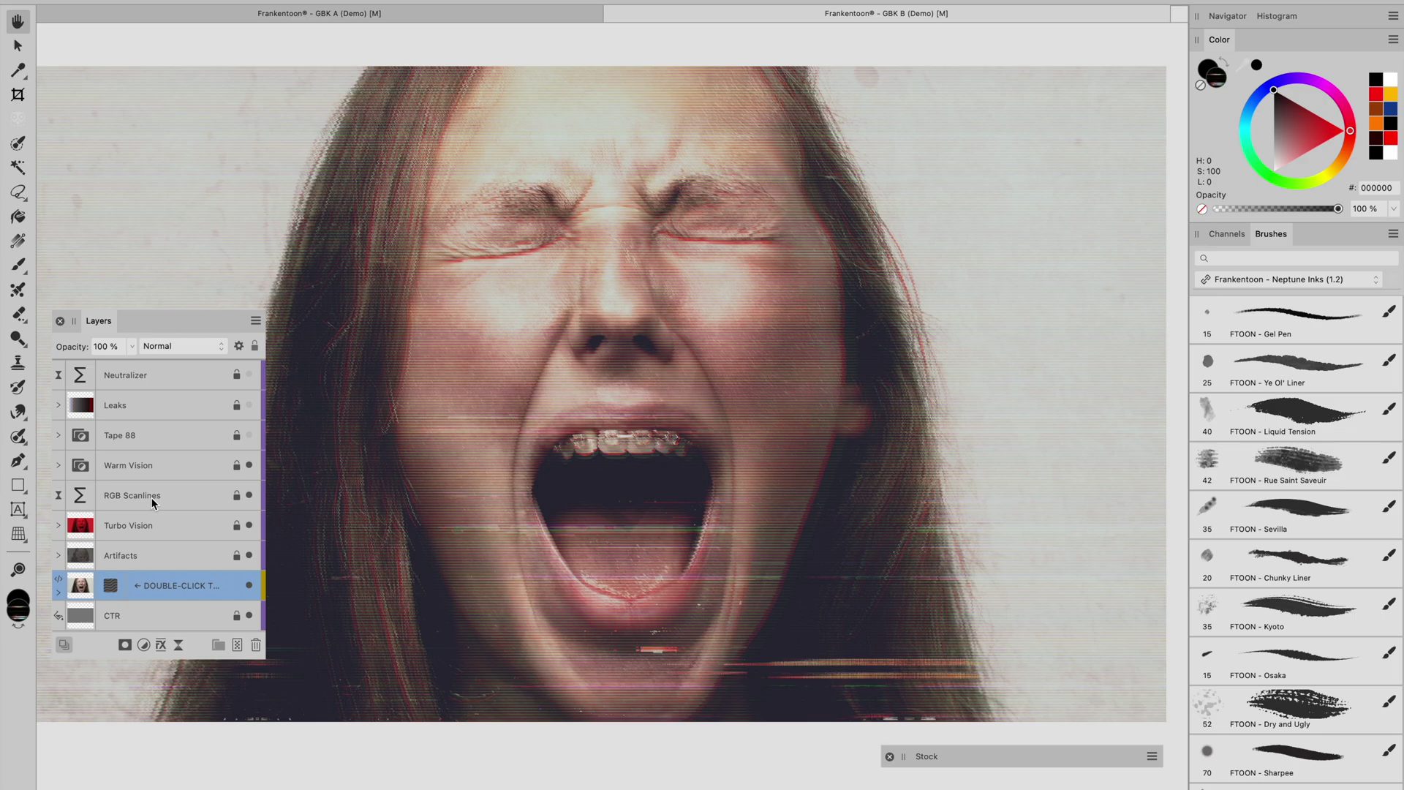
pyautogui.click(249, 496)
pyautogui.click(250, 465)
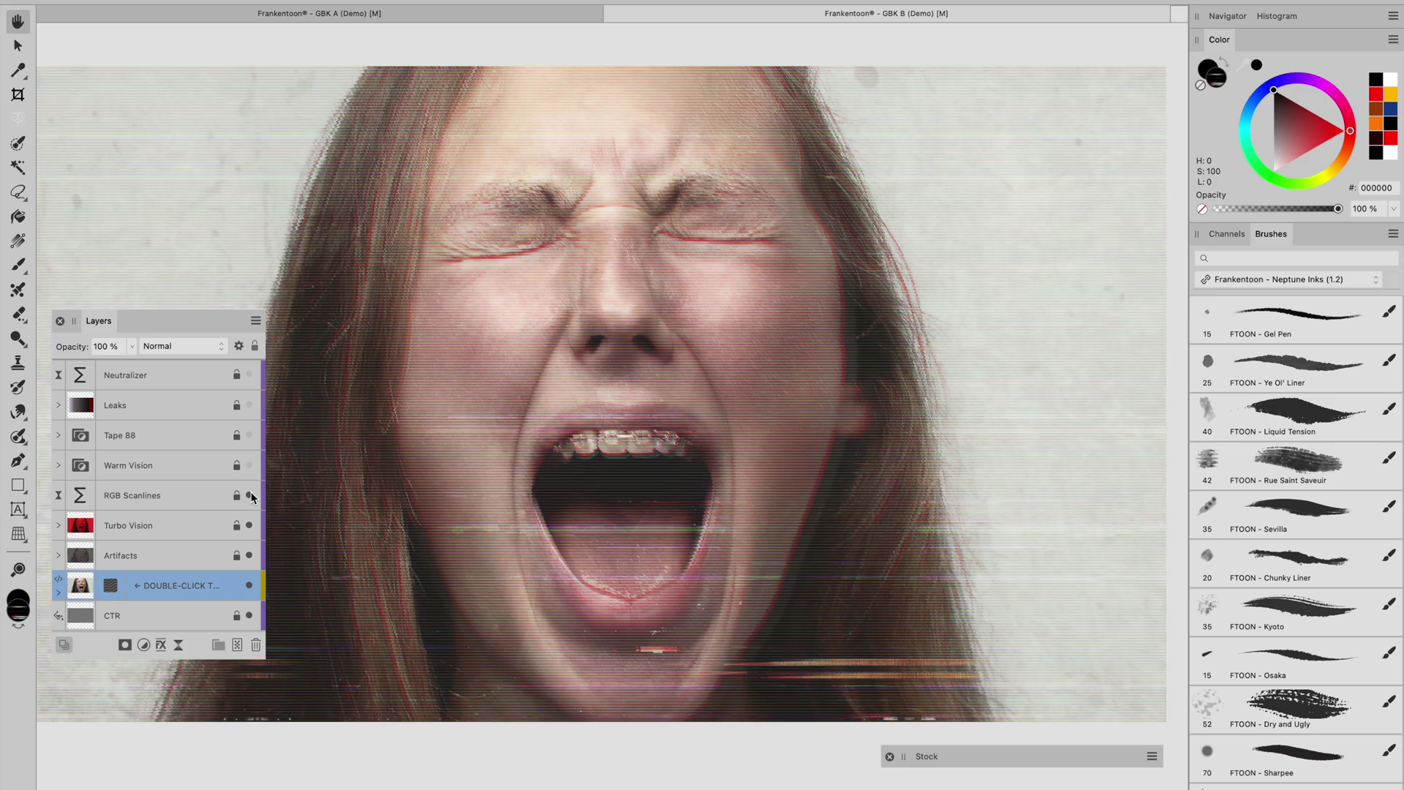
pyautogui.click(250, 525)
pyautogui.click(250, 525)
pyautogui.click(58, 526)
# Hide and collapse Turbo Vision, then expand and enable the Artifacts group.
pyautogui.scroll(-1, 133, 514)
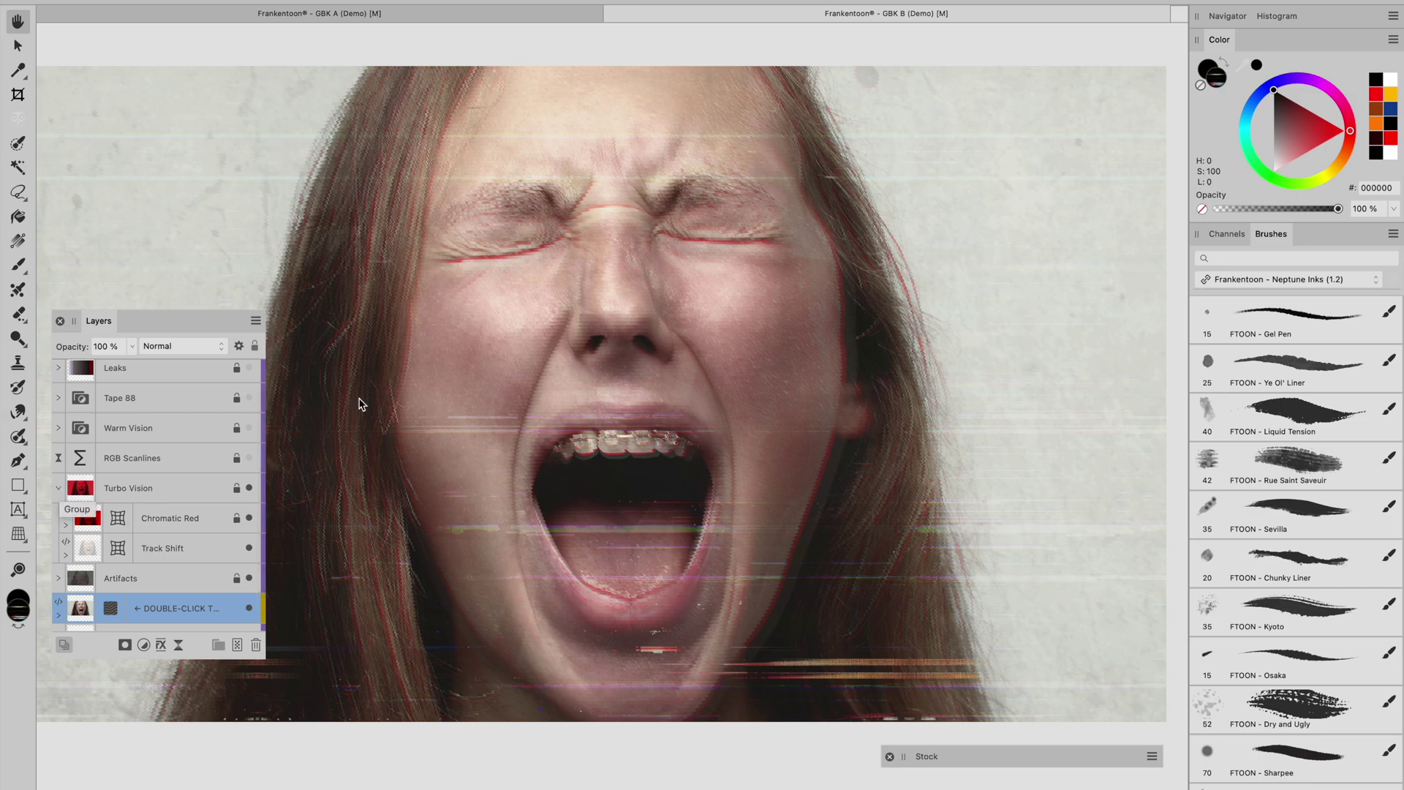
pyautogui.click(250, 487)
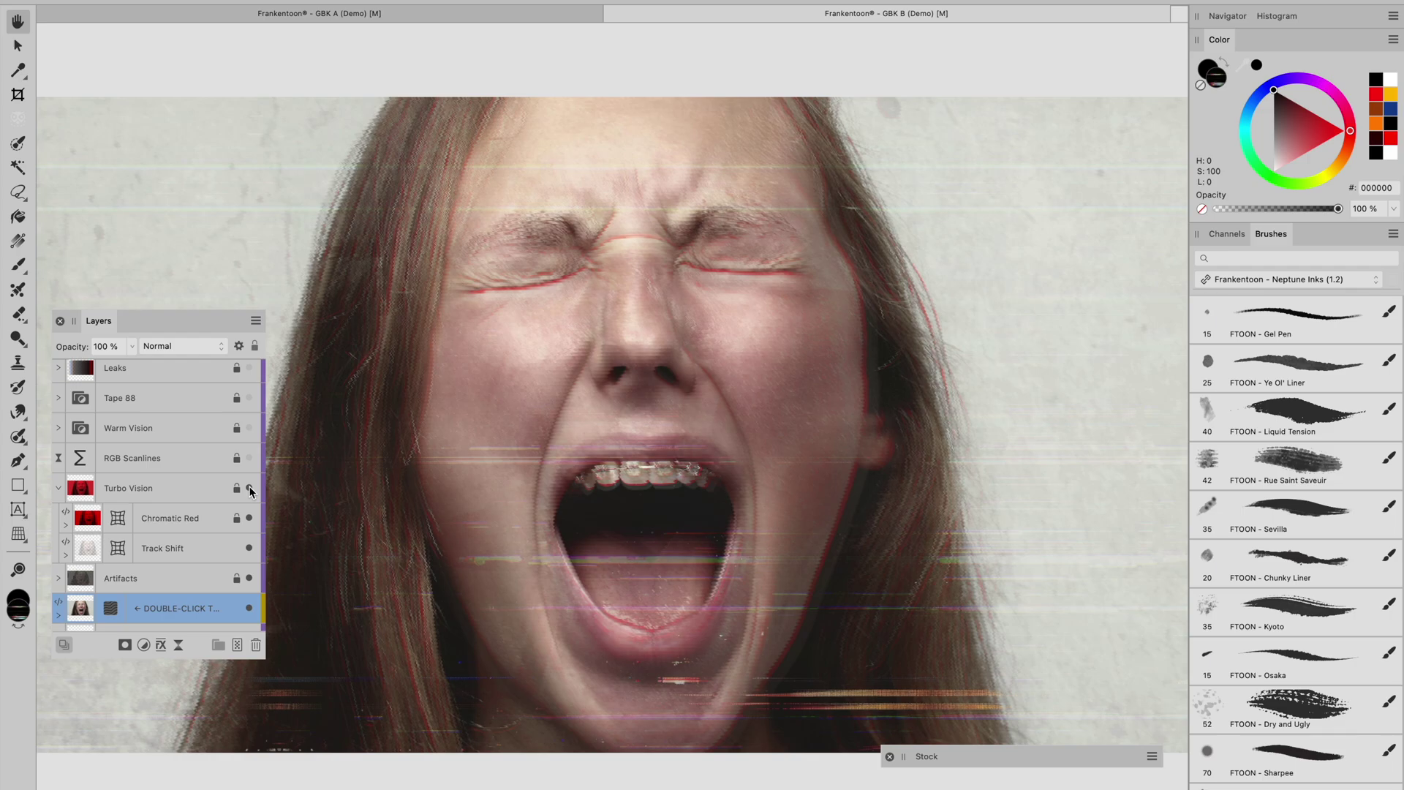
pyautogui.click(58, 487)
pyautogui.click(59, 555)
pyautogui.scroll(-4, 124, 601)
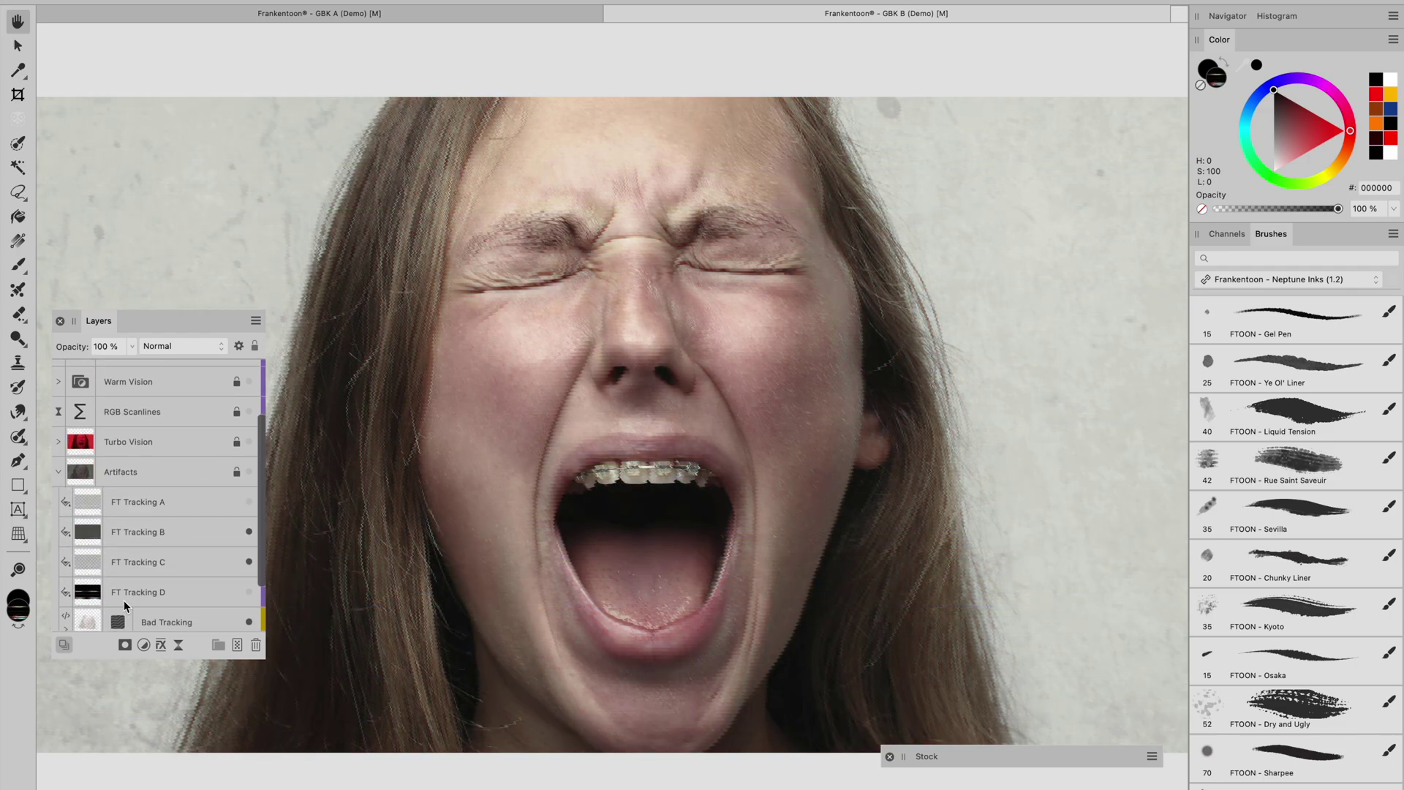
pyautogui.click(250, 430)
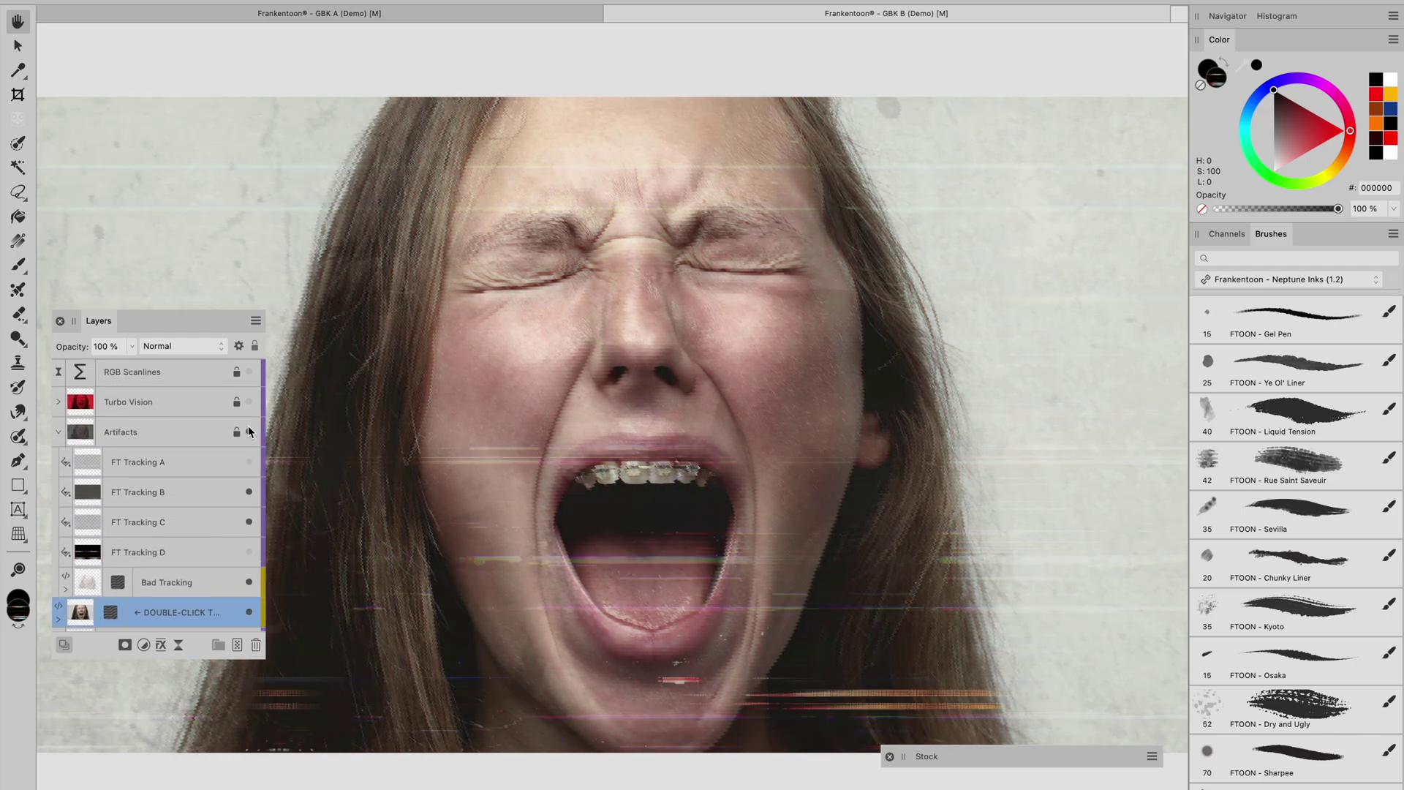
# Leave FT Tracking A off and FT Tracking D on after comparing both.
pyautogui.click(249, 463)
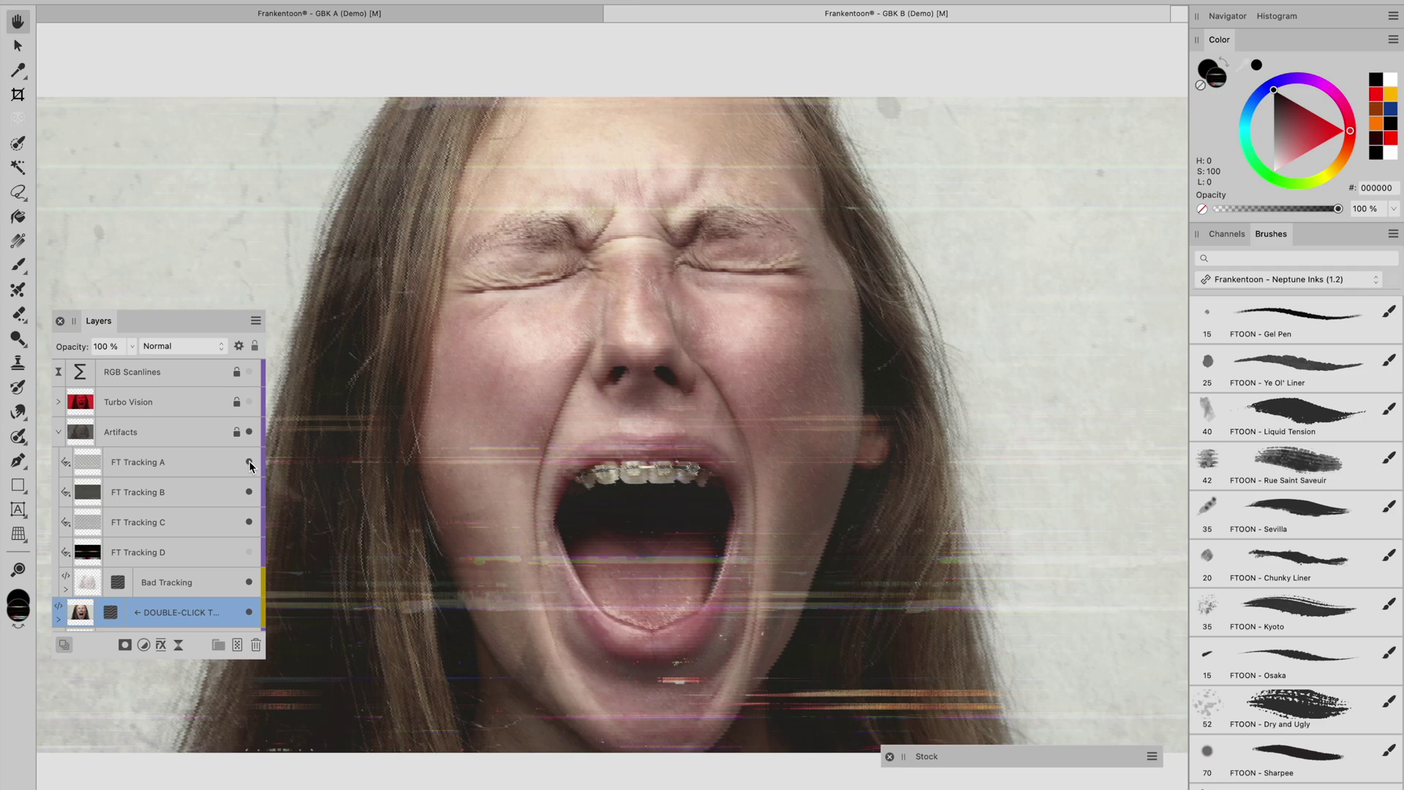
pyautogui.click(250, 464)
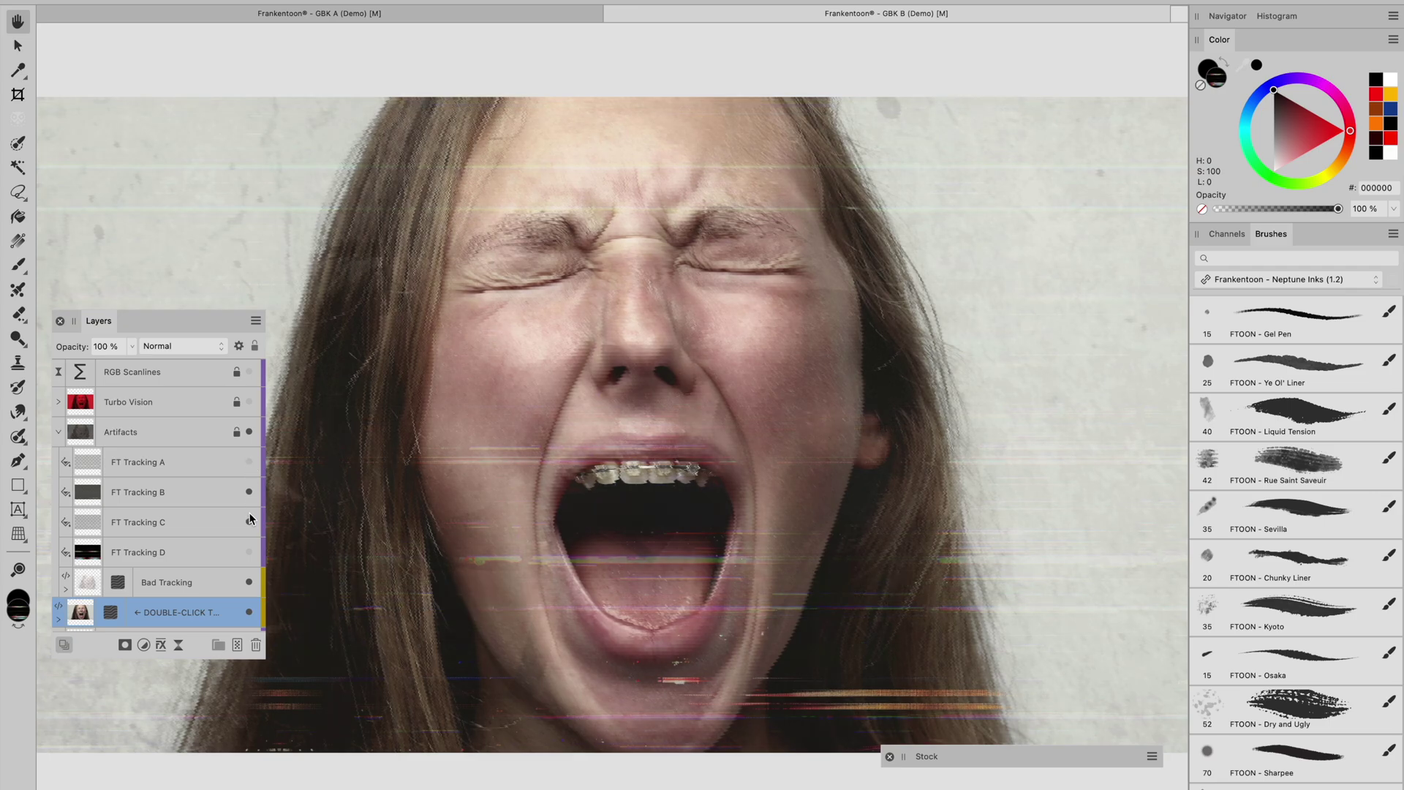
pyautogui.click(249, 553)
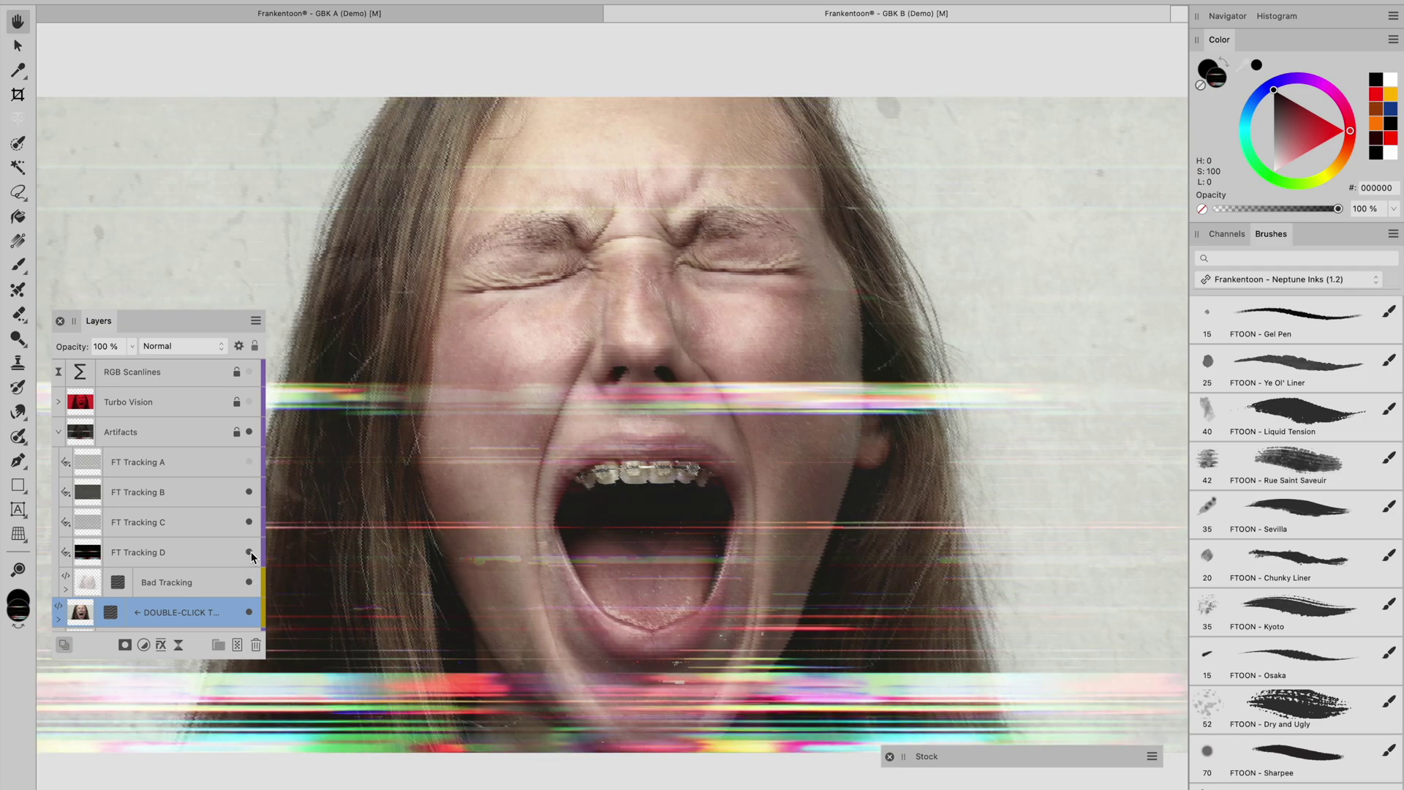
pyautogui.click(249, 553)
pyautogui.click(249, 552)
pyautogui.click(249, 552)
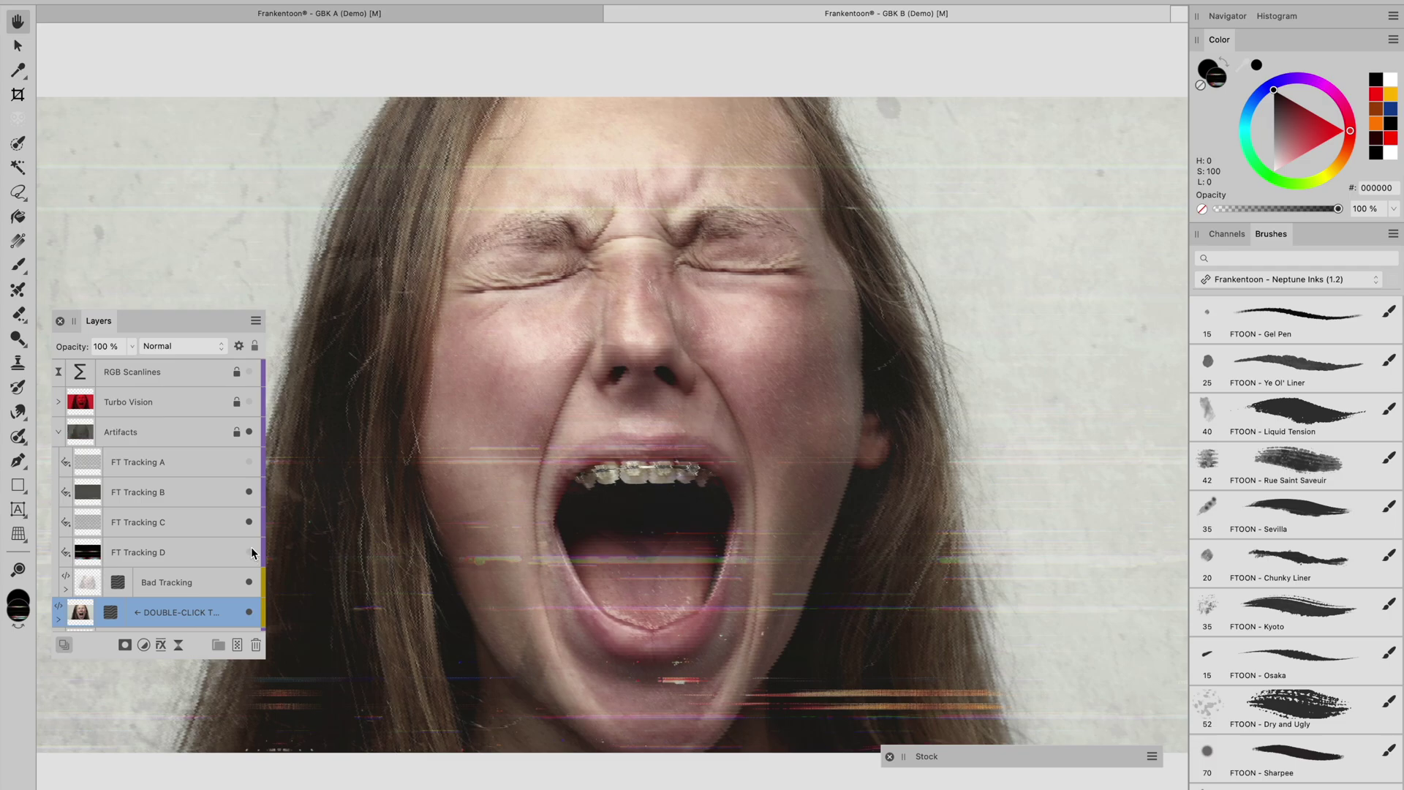
pyautogui.click(249, 553)
# Collapse Artifacts and re-enable Turbo Vision, RGB Scanlines and Warm Vision.
pyautogui.click(59, 431)
pyautogui.click(249, 525)
pyautogui.click(249, 495)
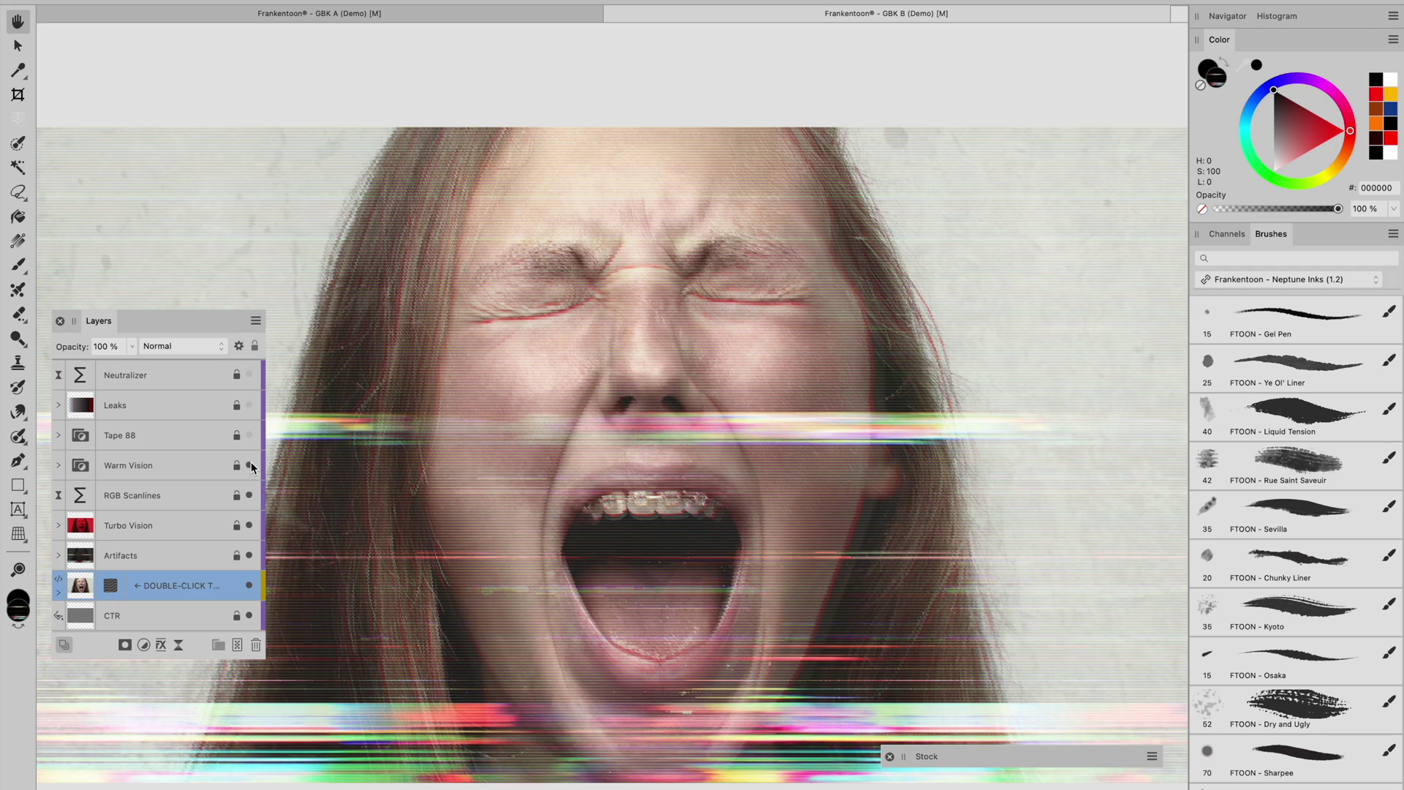
pyautogui.click(250, 465)
# Restore the Leaks and Neutralizer layers and switch Tape 88 back on.
pyautogui.click(249, 436)
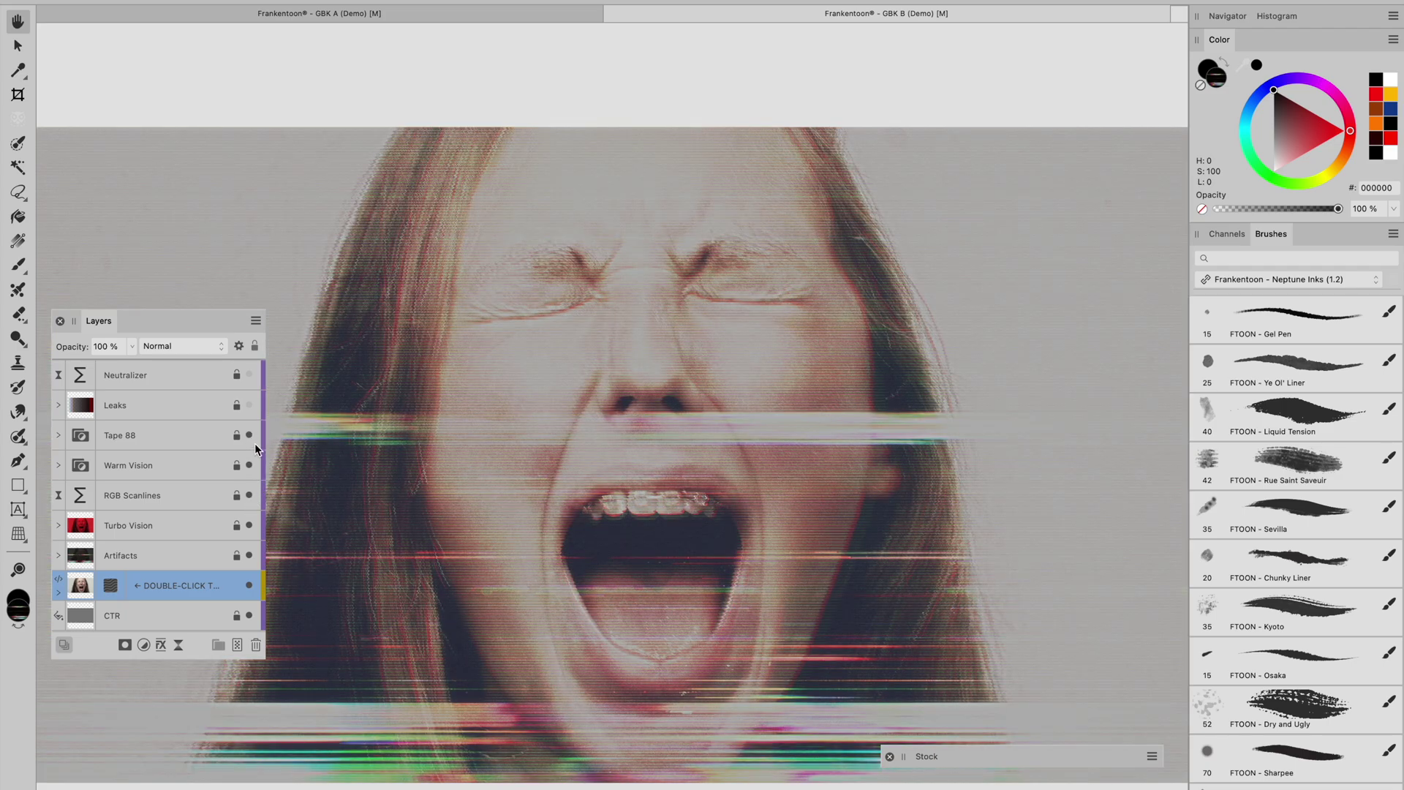
pyautogui.click(249, 435)
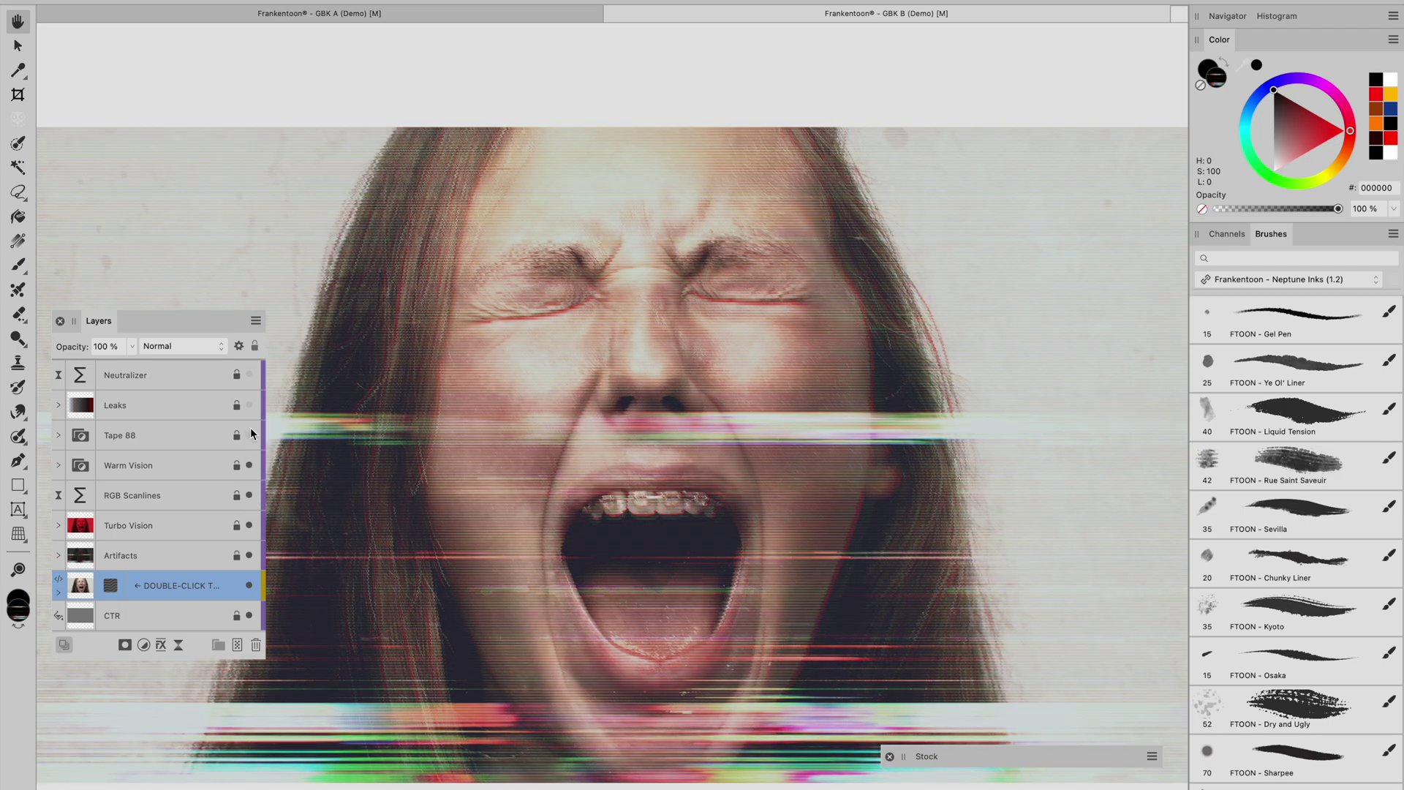
pyautogui.click(249, 406)
pyautogui.click(249, 405)
pyautogui.click(249, 406)
pyautogui.click(250, 376)
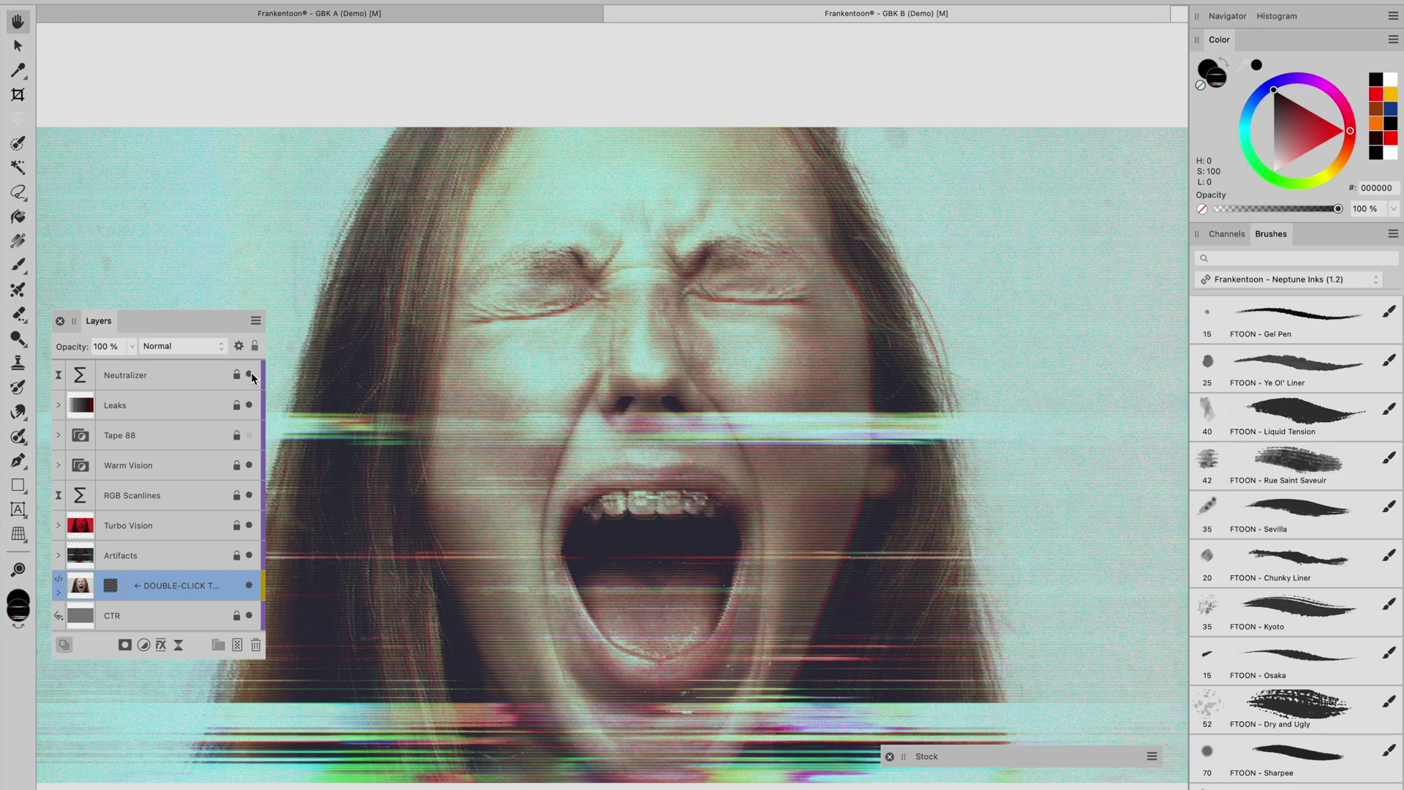
pyautogui.click(250, 436)
# Expand the Stock panel to show the Pexels results for 'scary'.
pyautogui.scroll(-2, 771, 424)
pyautogui.hscroll(1, 770, 424)
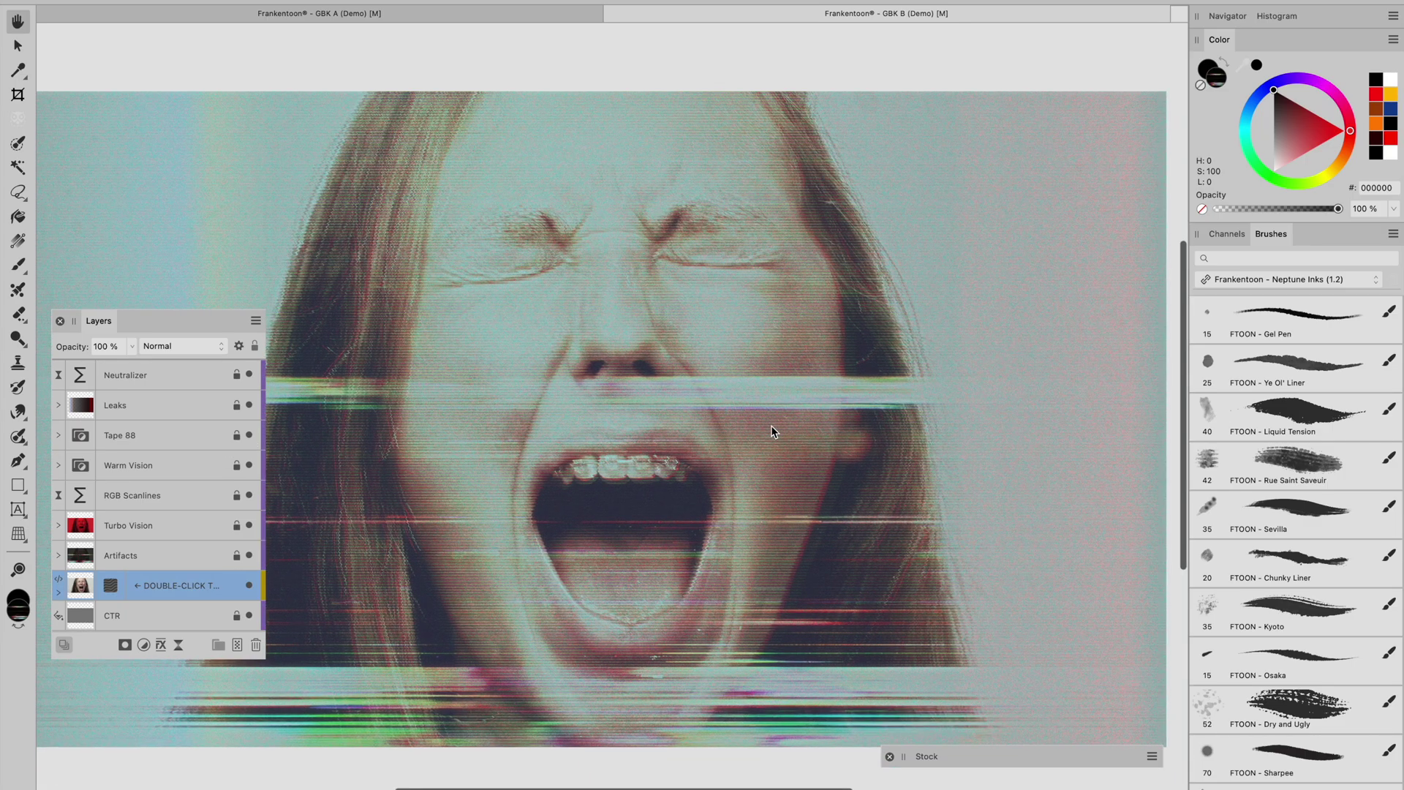
pyautogui.scroll(2, 620, 315)
pyautogui.hscroll(-2, 620, 316)
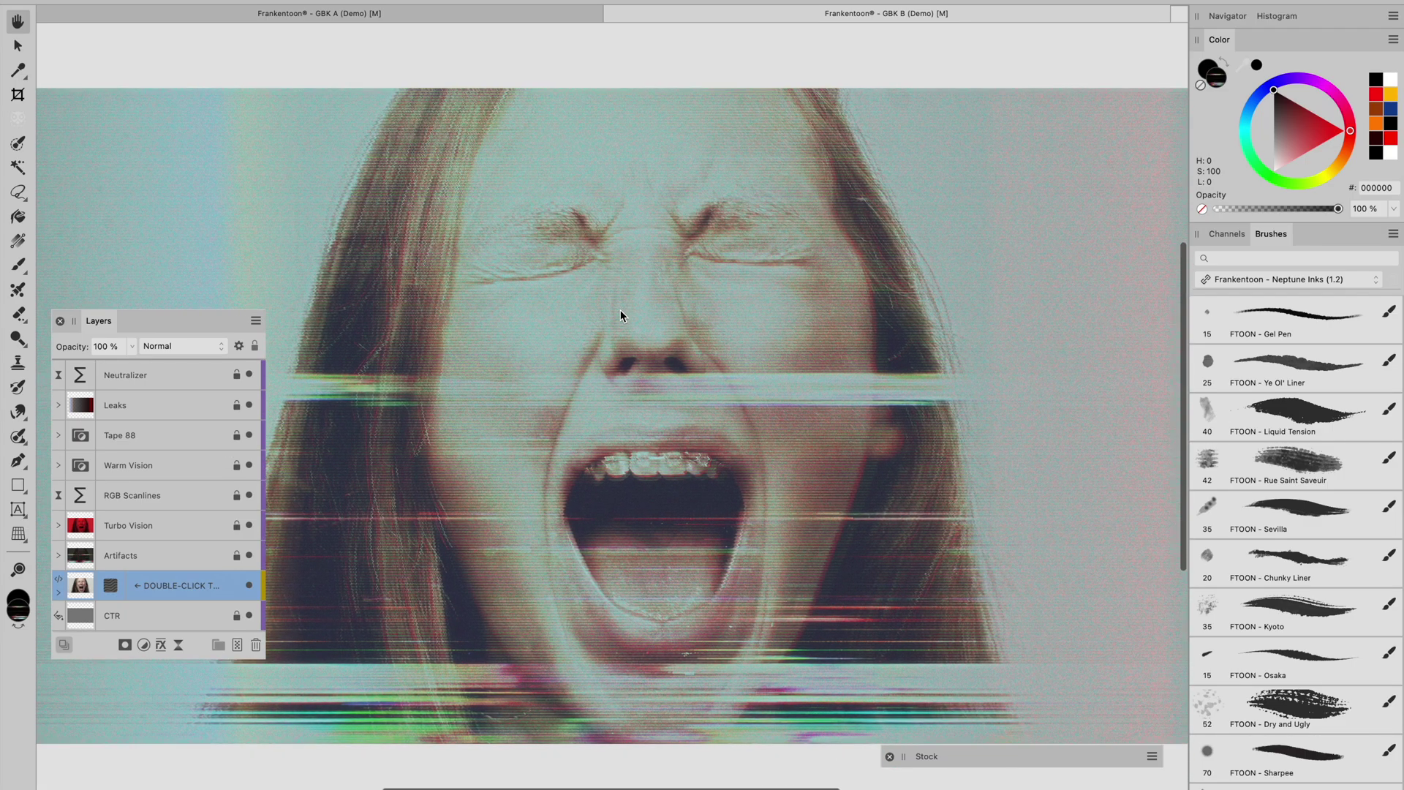
pyautogui.scroll(1, 620, 316)
pyautogui.scroll(-1, 620, 316)
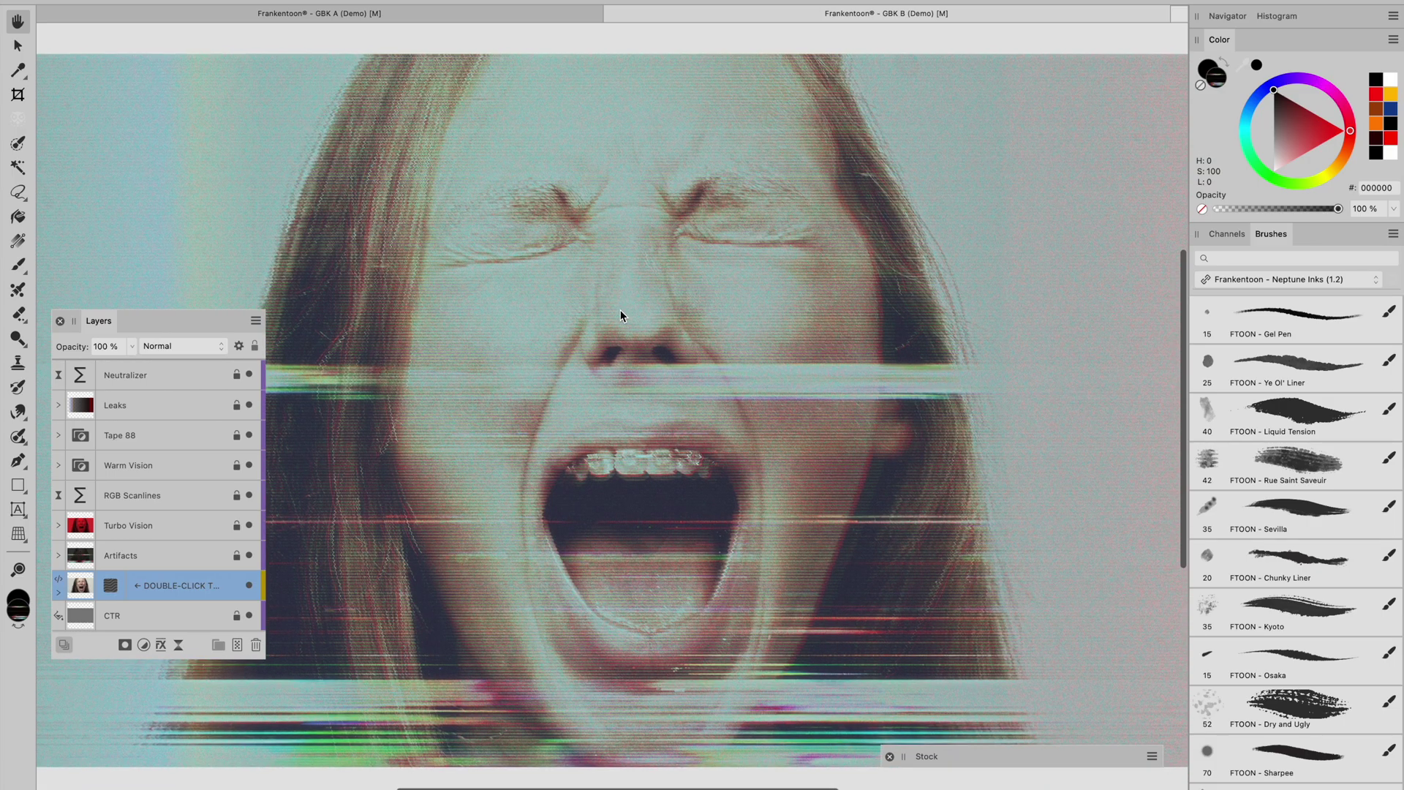
pyautogui.click(940, 753)
# Place the glowing-masked hooded-figure photo pexels-photo-3022001.jpeg into the GBK B placeholder's embedded document.
pyautogui.moveTo(995, 760); pyautogui.dragTo(1001, 402)
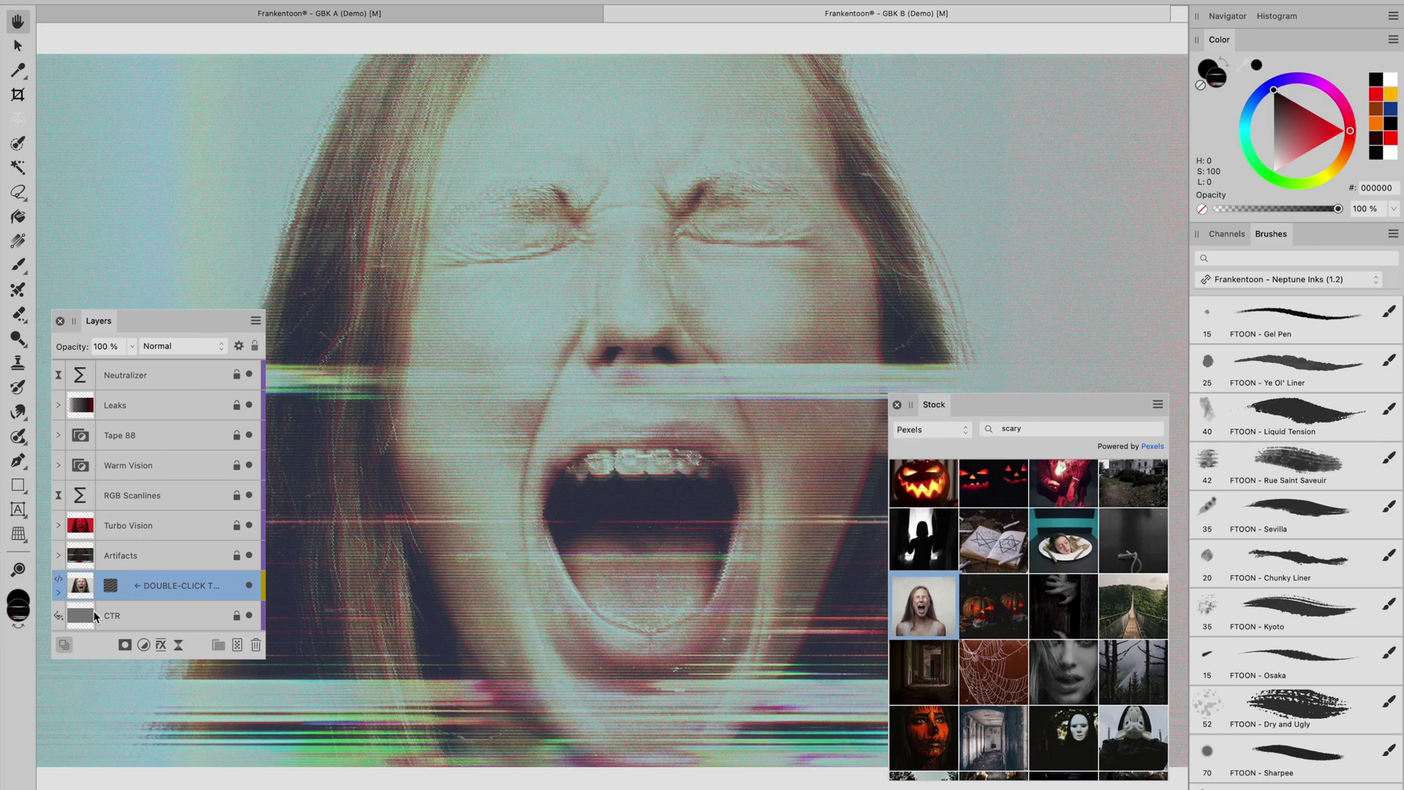
pyautogui.doubleClick(81, 589)
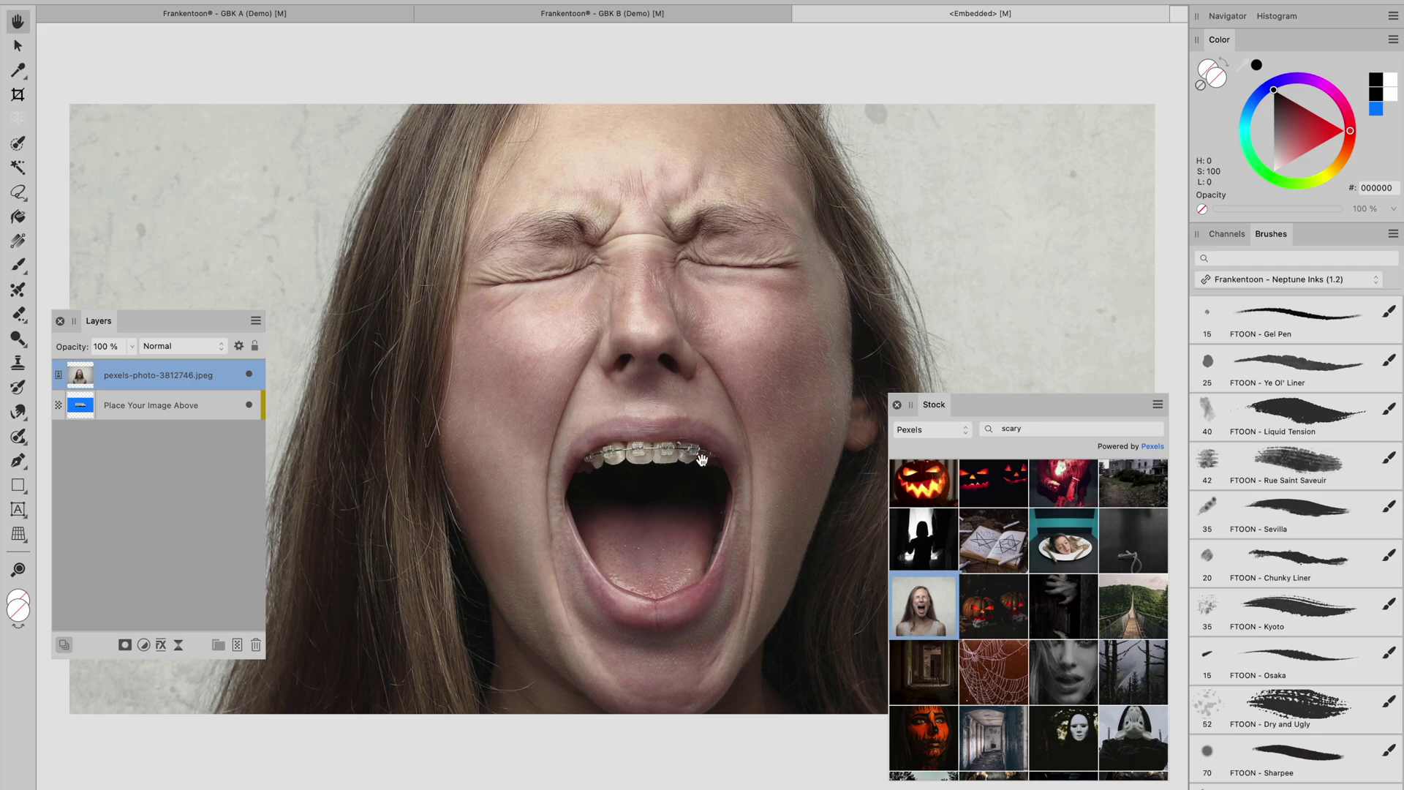
pyautogui.scroll(-3, 1062, 591)
pyautogui.scroll(-5, 1062, 591)
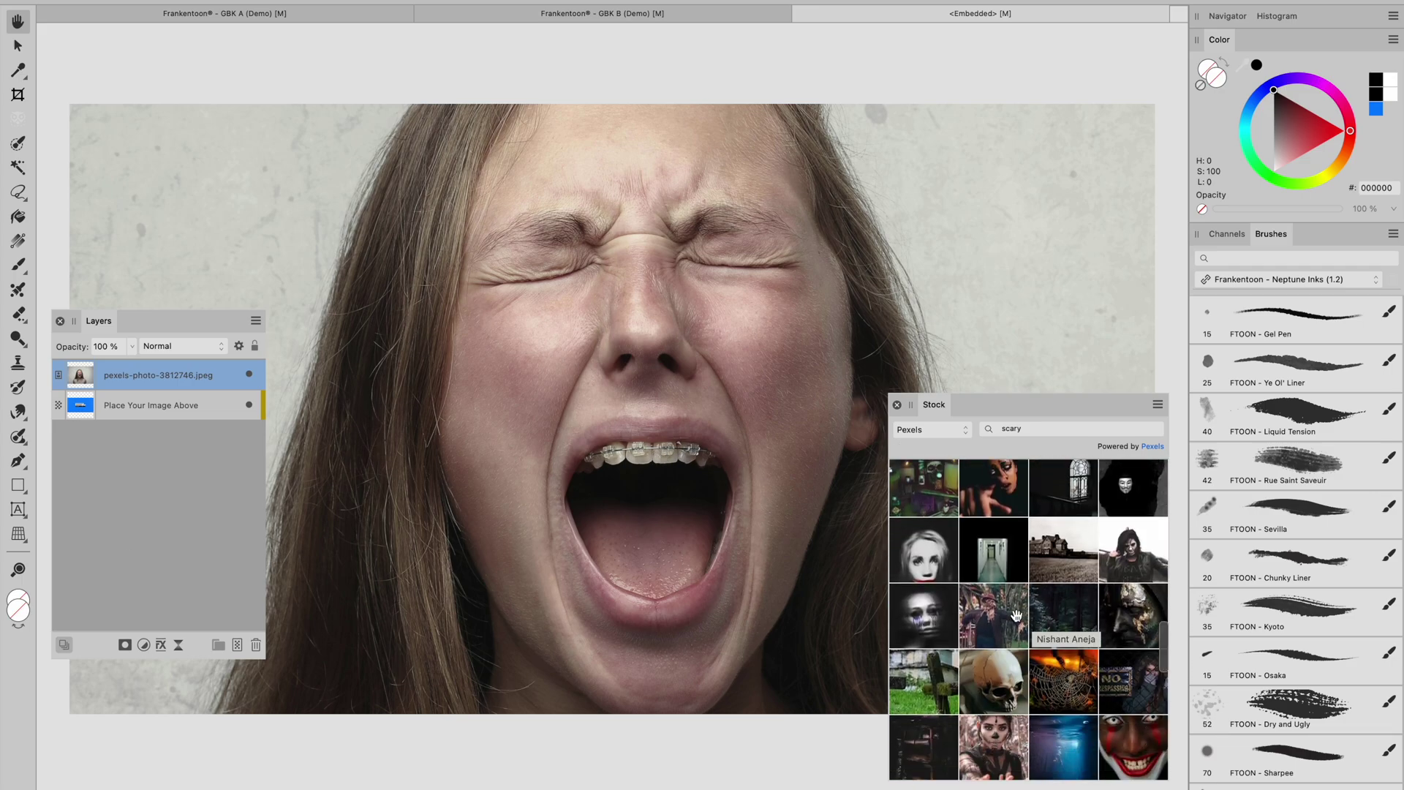
pyautogui.scroll(-8, 1101, 638)
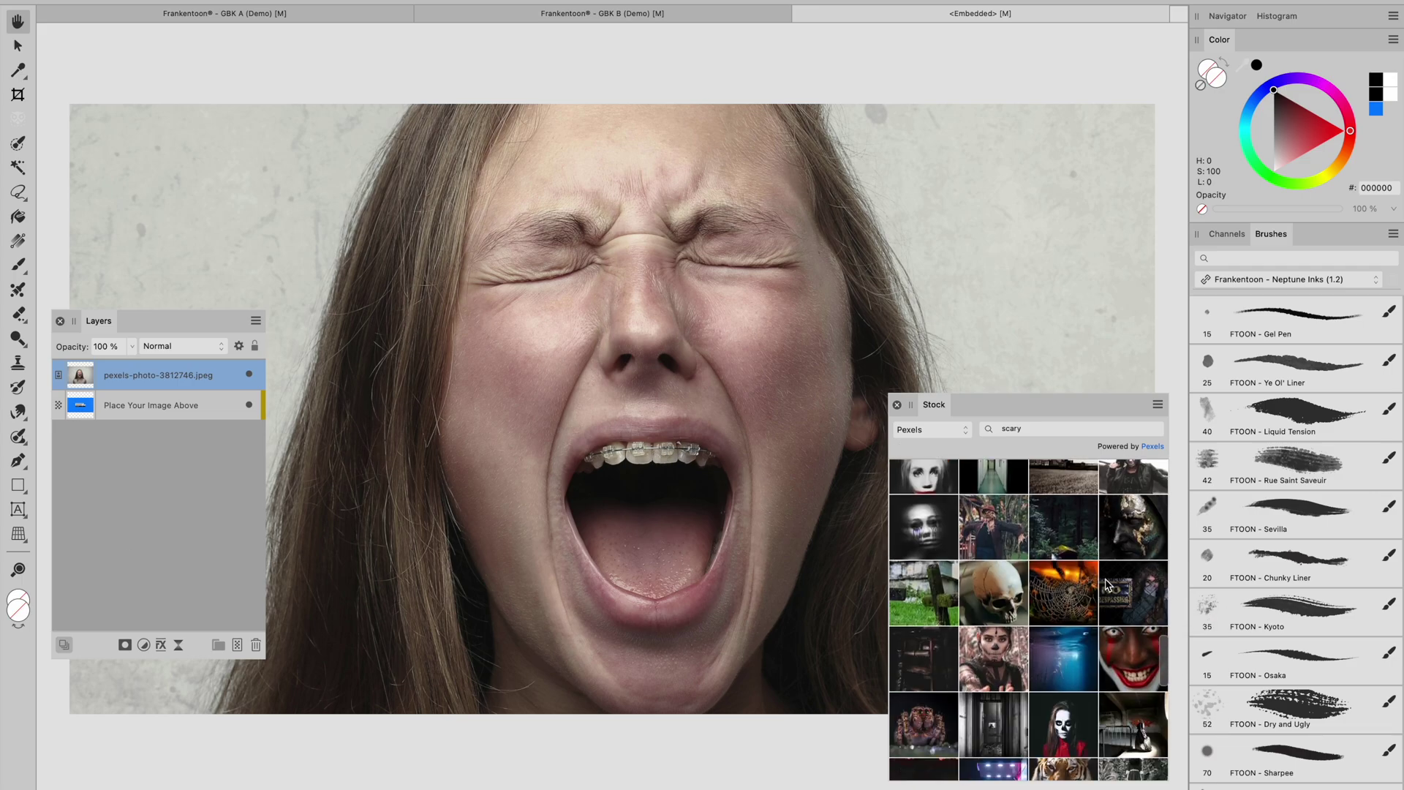
pyautogui.scroll(-4, 1106, 583)
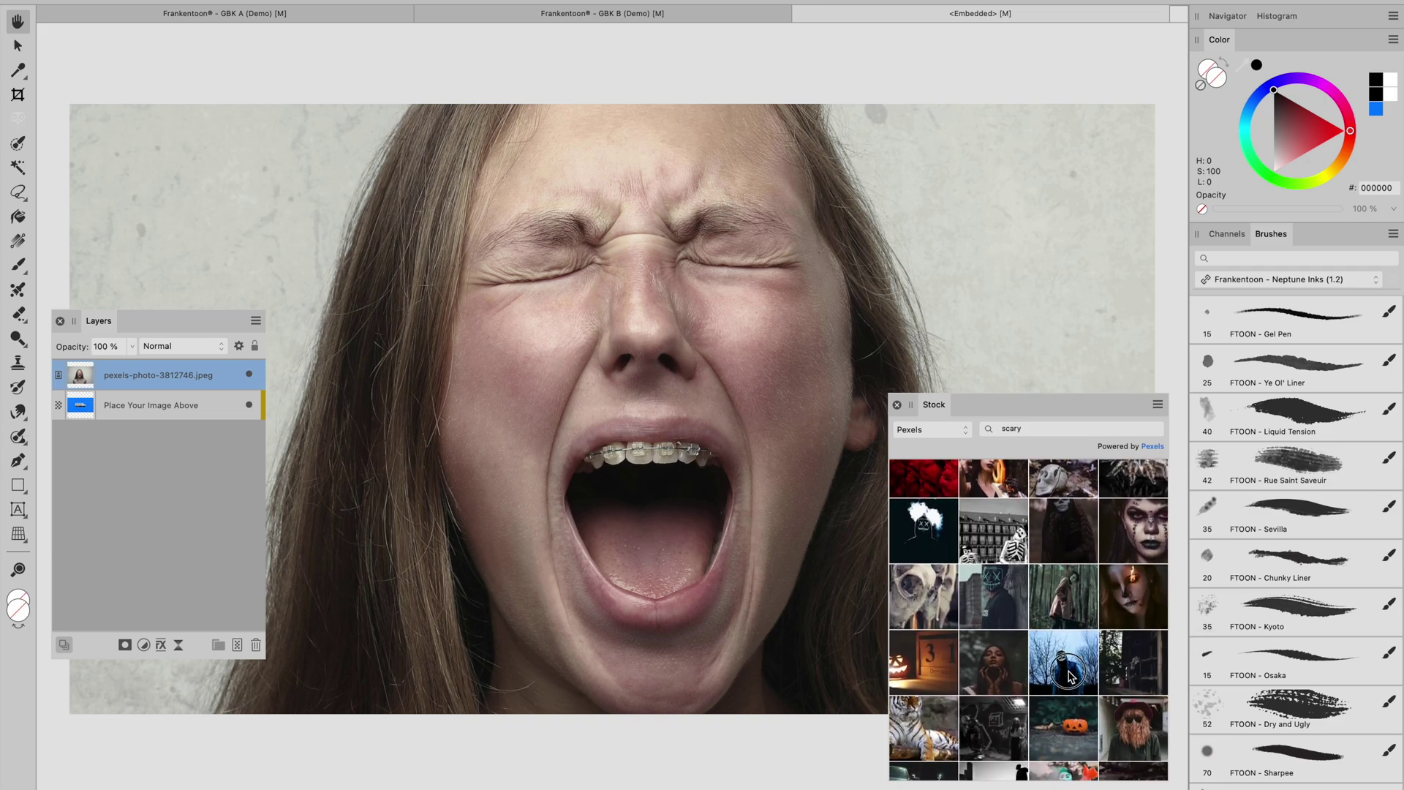
pyautogui.moveTo(1072, 675); pyautogui.dragTo(787, 423)
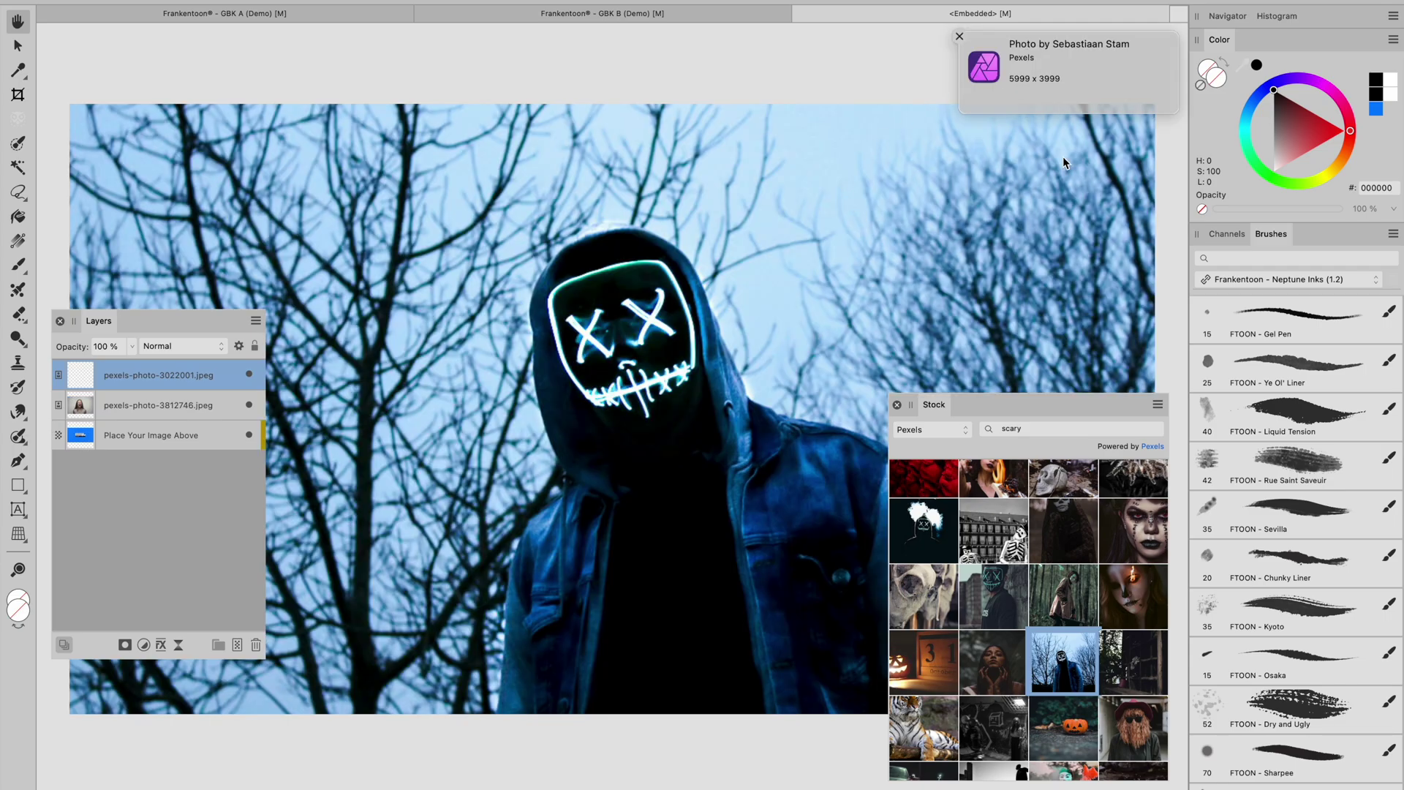
pyautogui.press('super+equal')
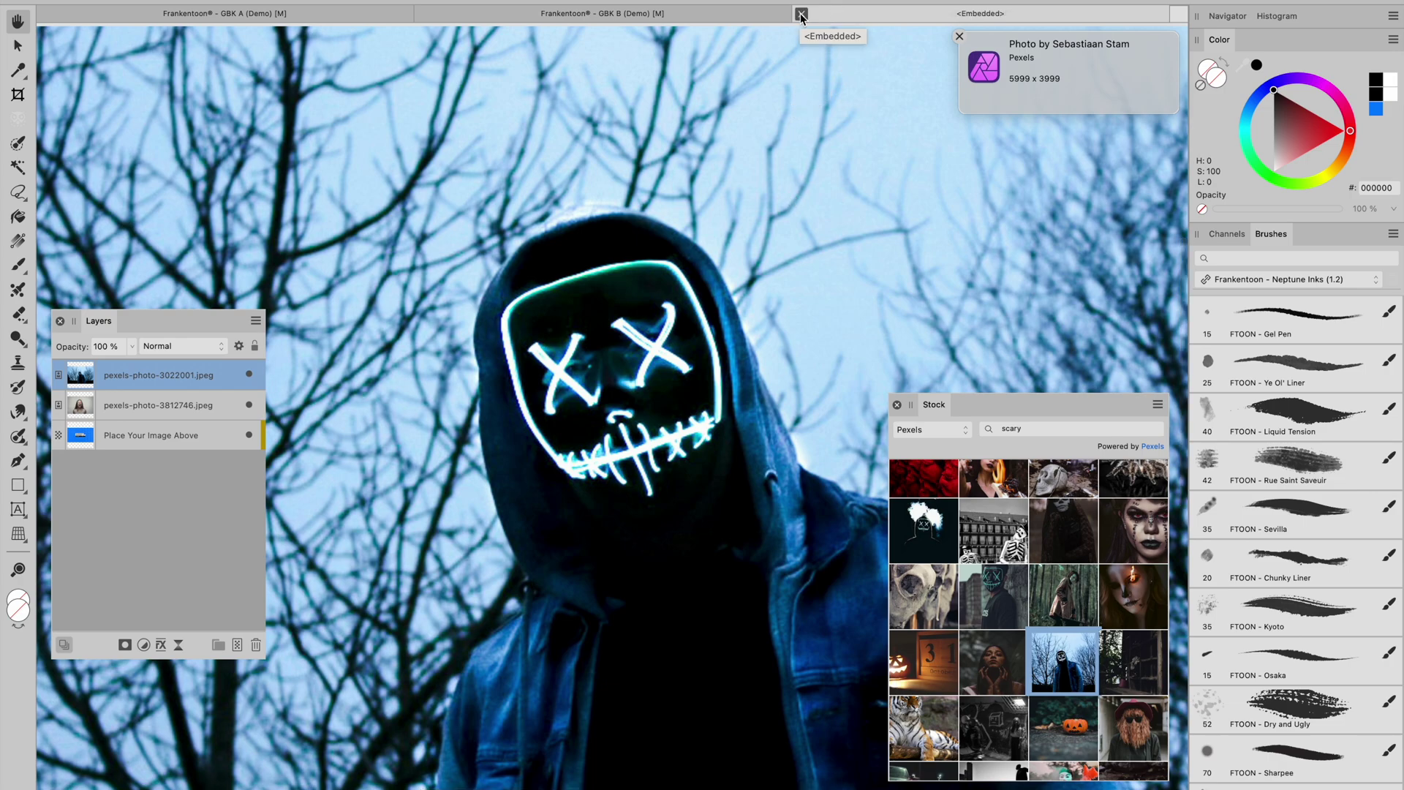
# Return to the GBK B template and inspect the Live Displace filter settings.
pyautogui.click(799, 13)
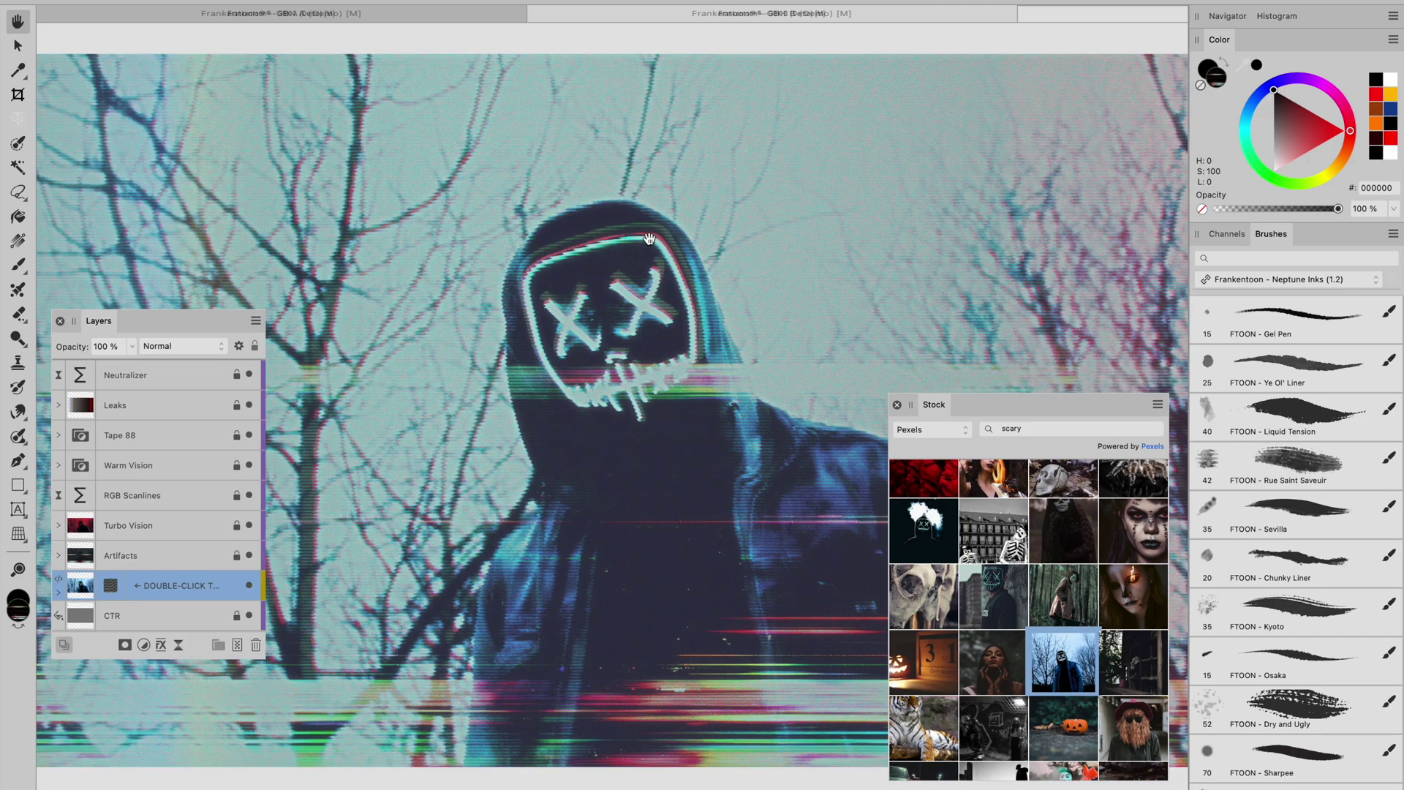
pyautogui.scroll(3, 675, 352)
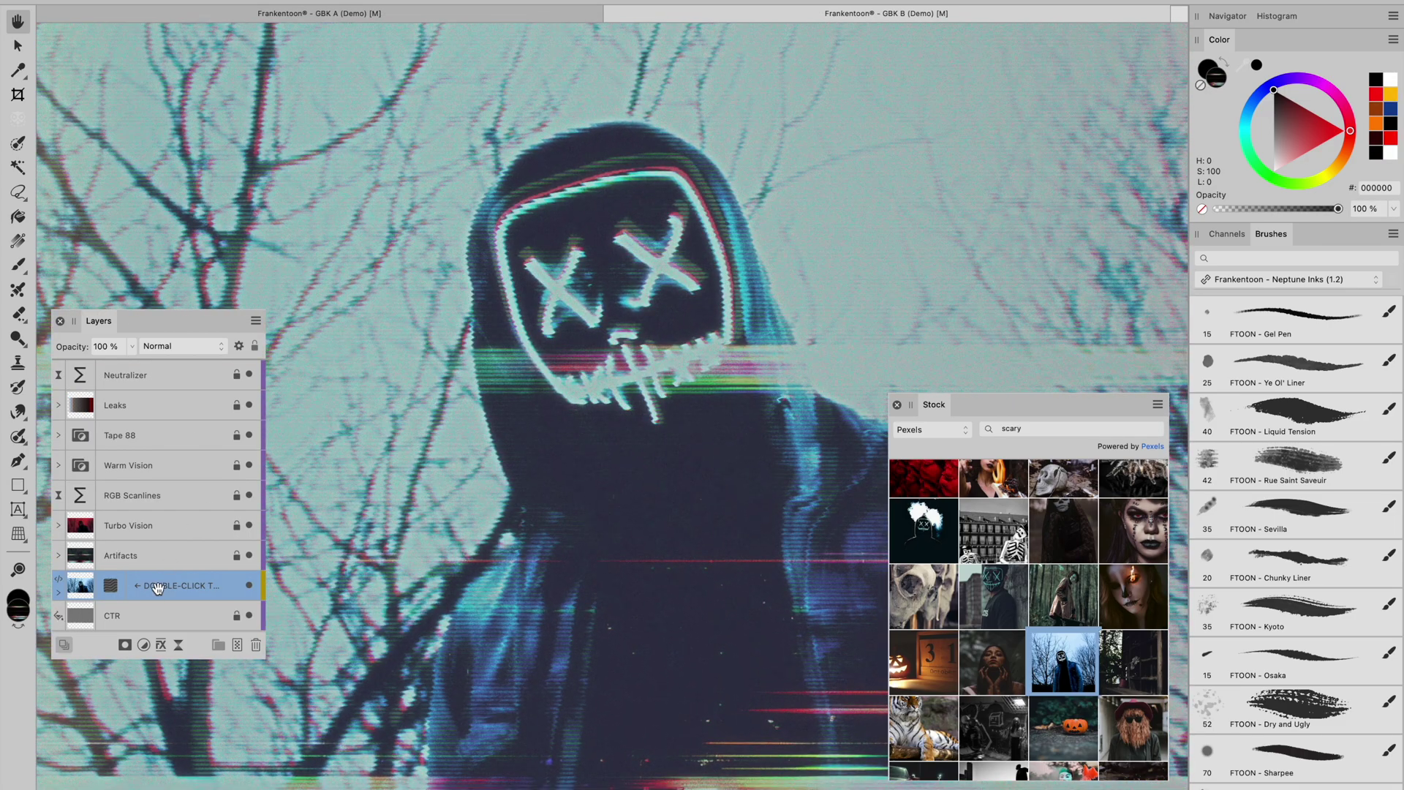
pyautogui.doubleClick(111, 588)
pyautogui.moveTo(983, 558); pyautogui.dragTo(613, 538)
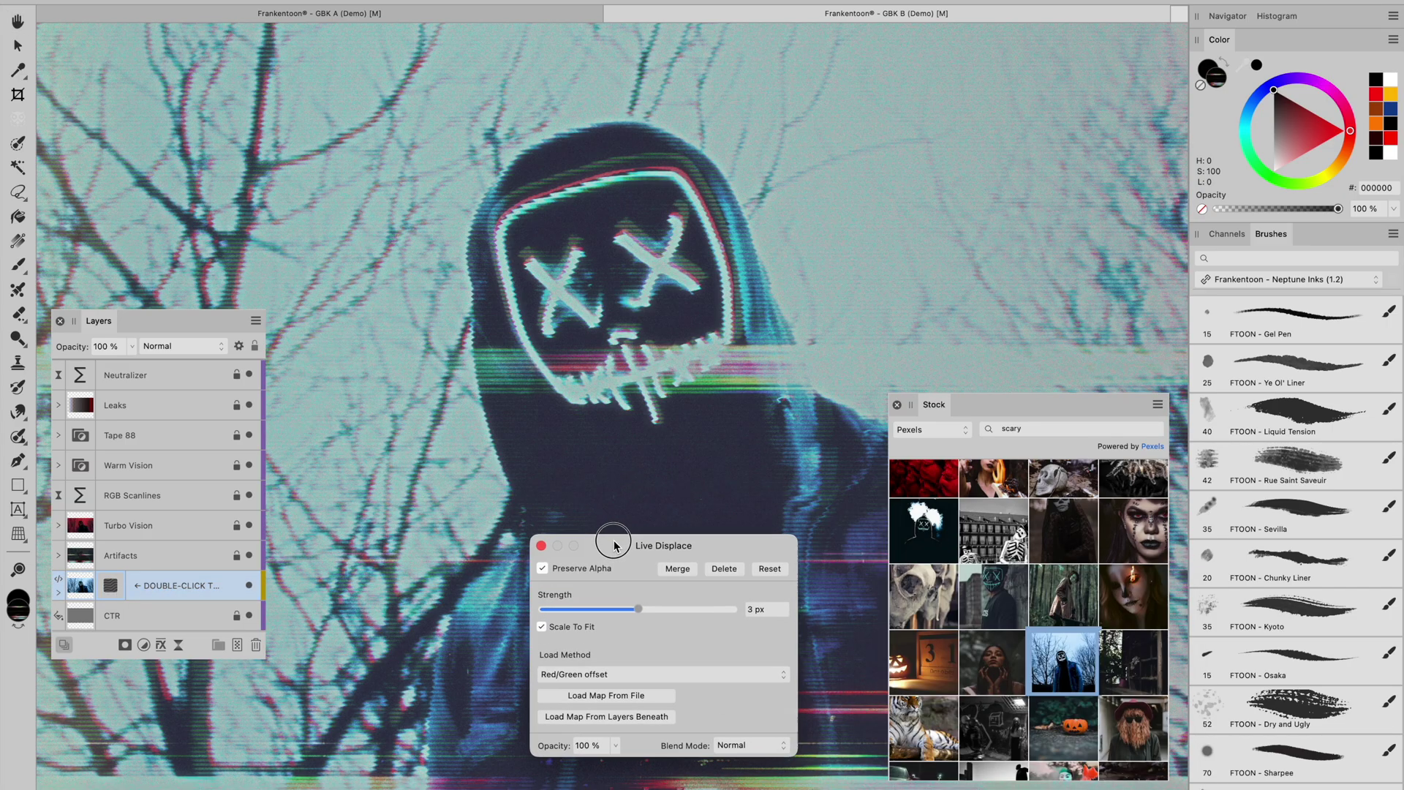
pyautogui.click(730, 609)
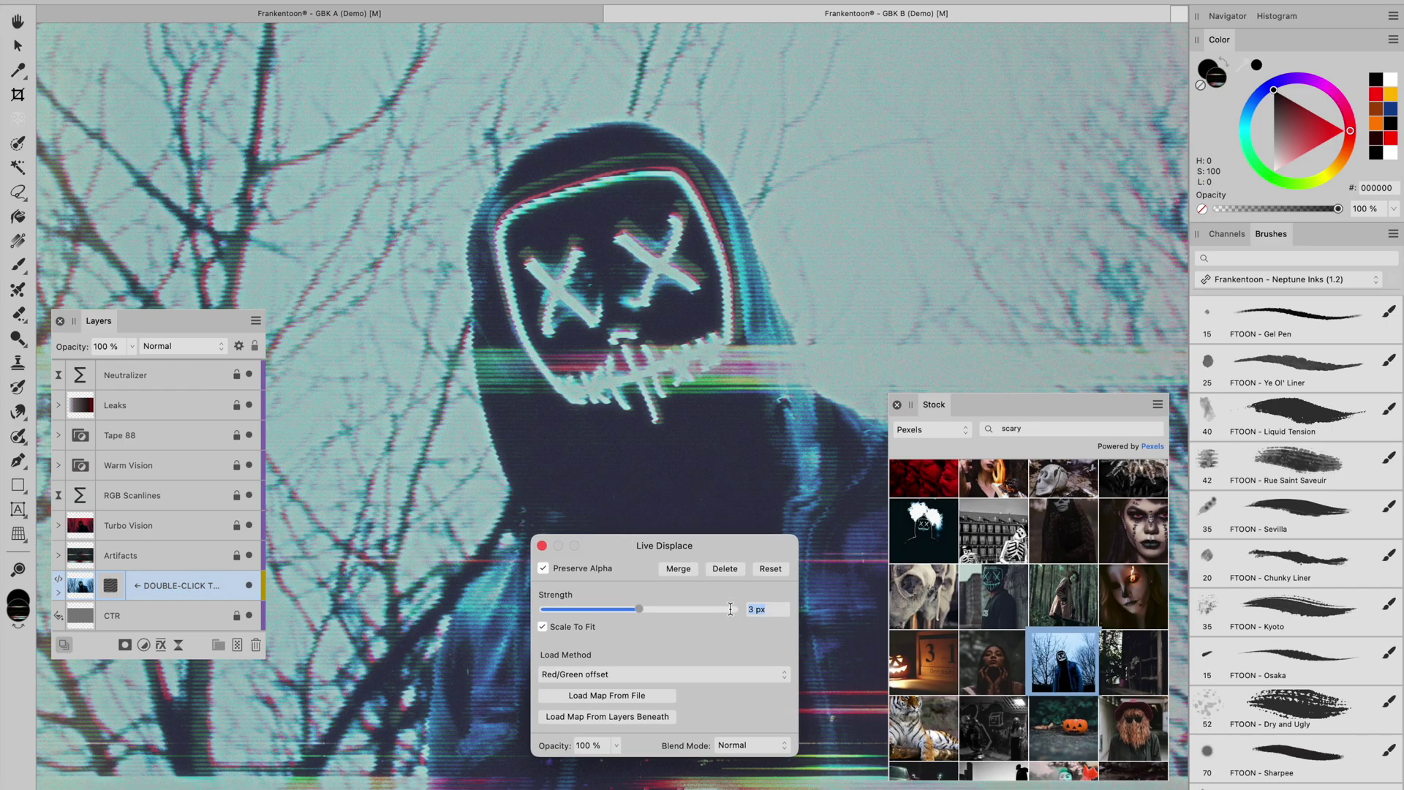
pyautogui.click(542, 546)
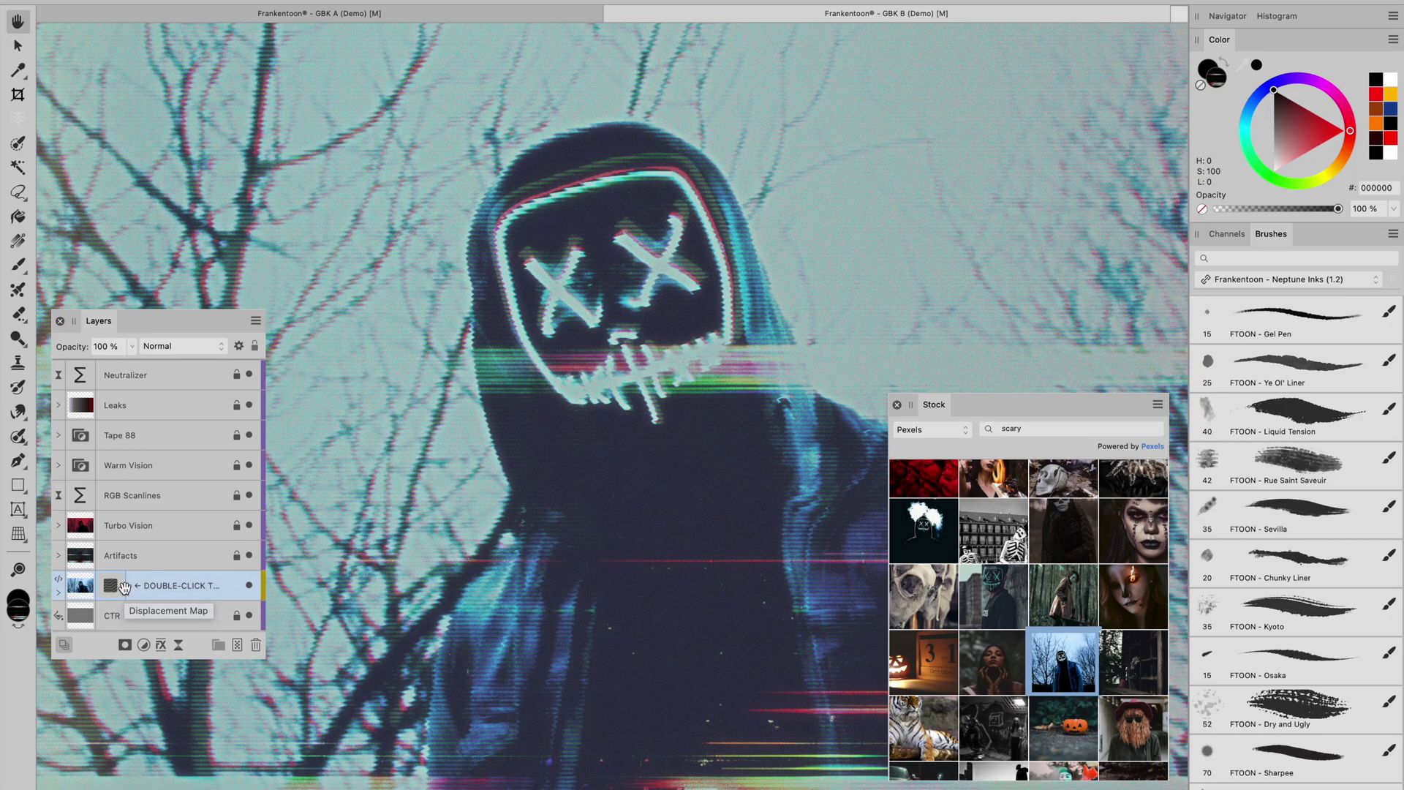
# Try Live Displace strengths of 6 px and then 8 px.
pyautogui.doubleClick(111, 586)
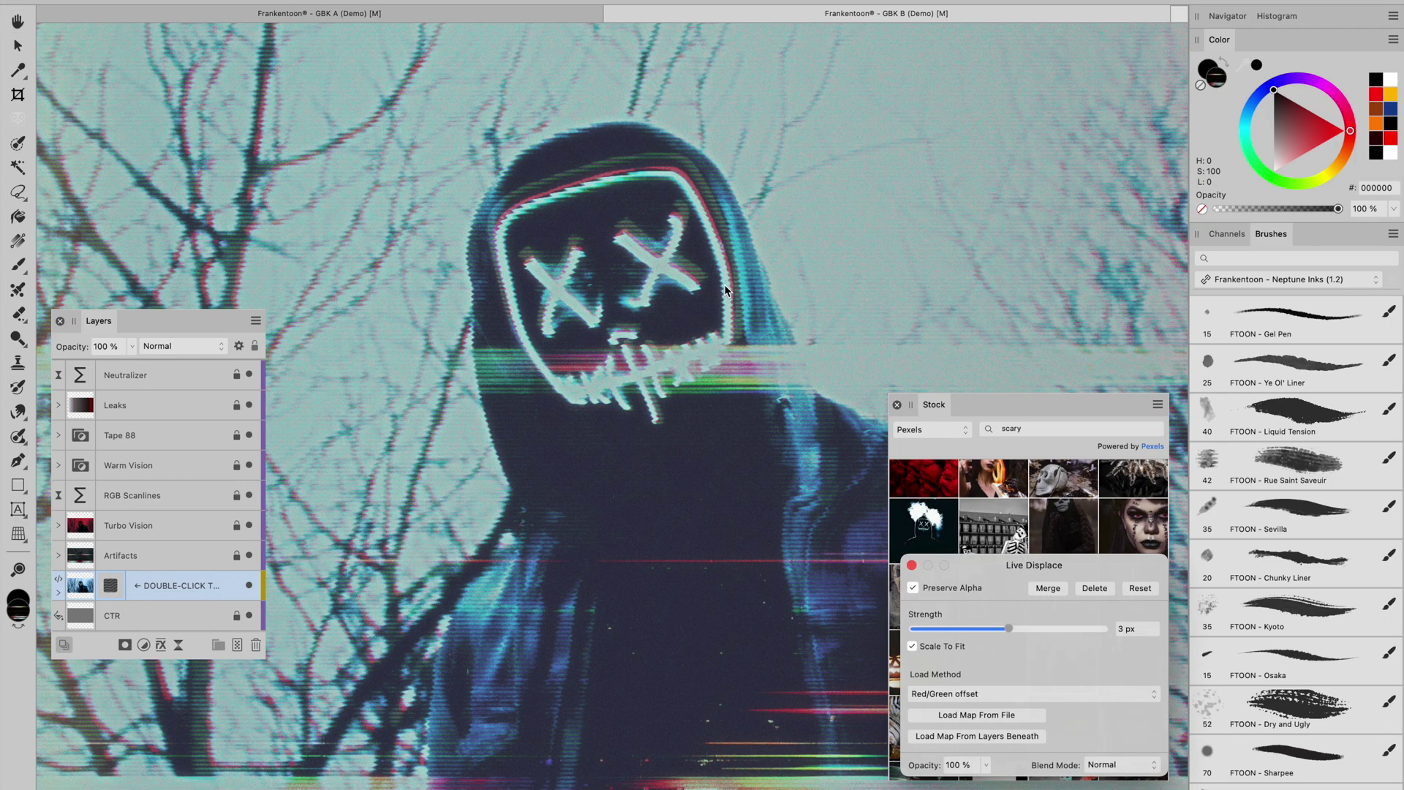
pyautogui.scroll(4, 726, 290)
pyautogui.hscroll(3, 725, 284)
pyautogui.scroll(2, 725, 283)
pyautogui.click(1103, 622)
pyautogui.write('1')
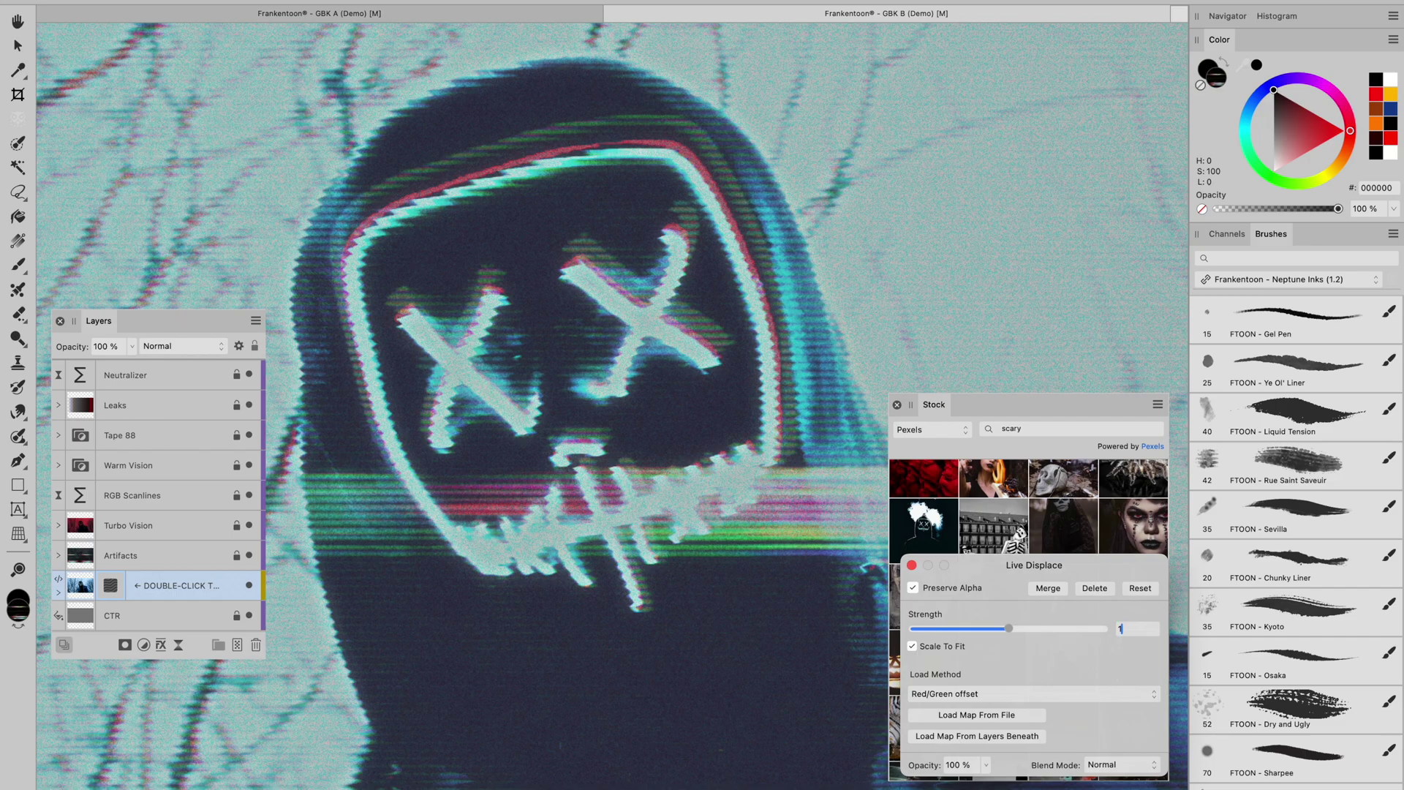
pyautogui.press('BackSpace')
pyautogui.write('6')
pyautogui.press('Return')
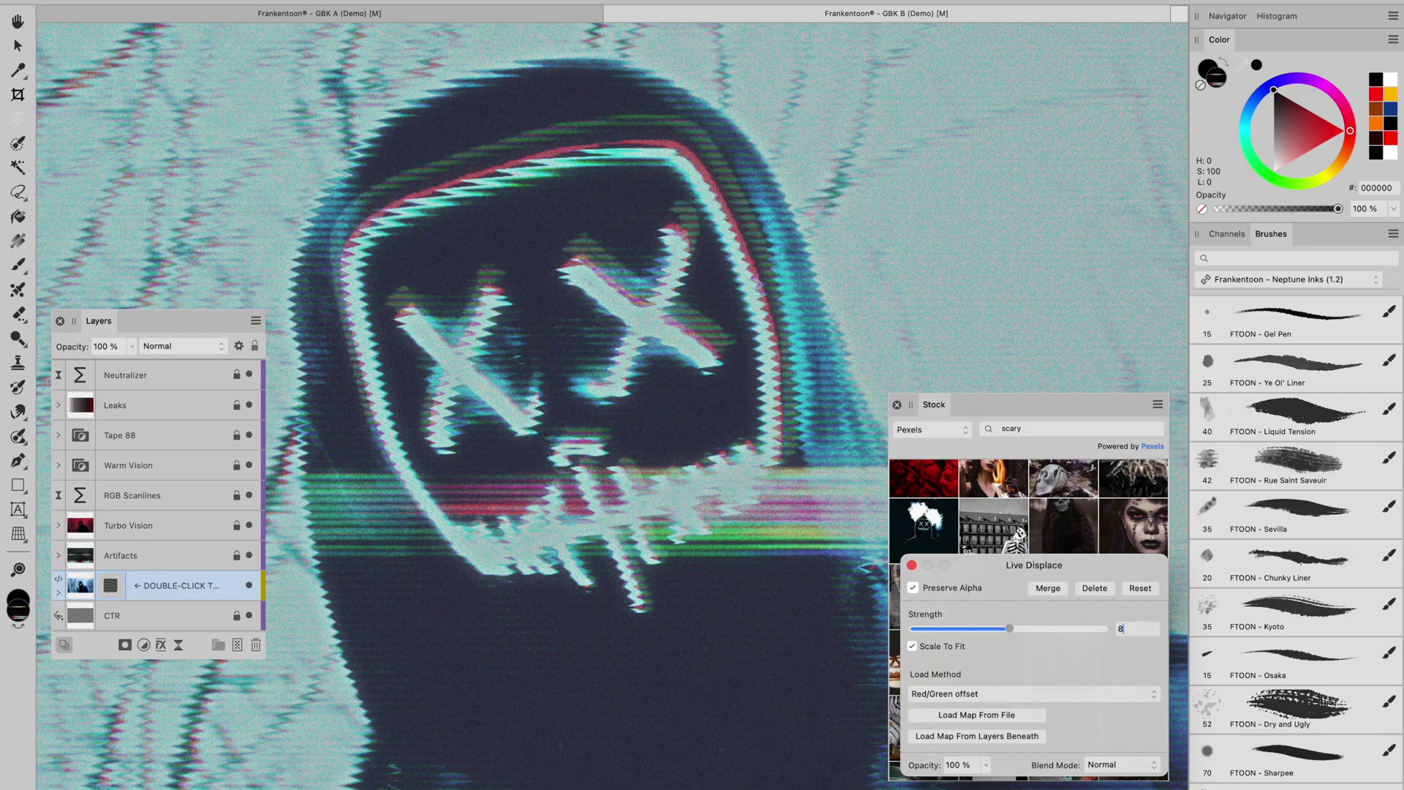
pyautogui.write('8')
pyautogui.press('Return')
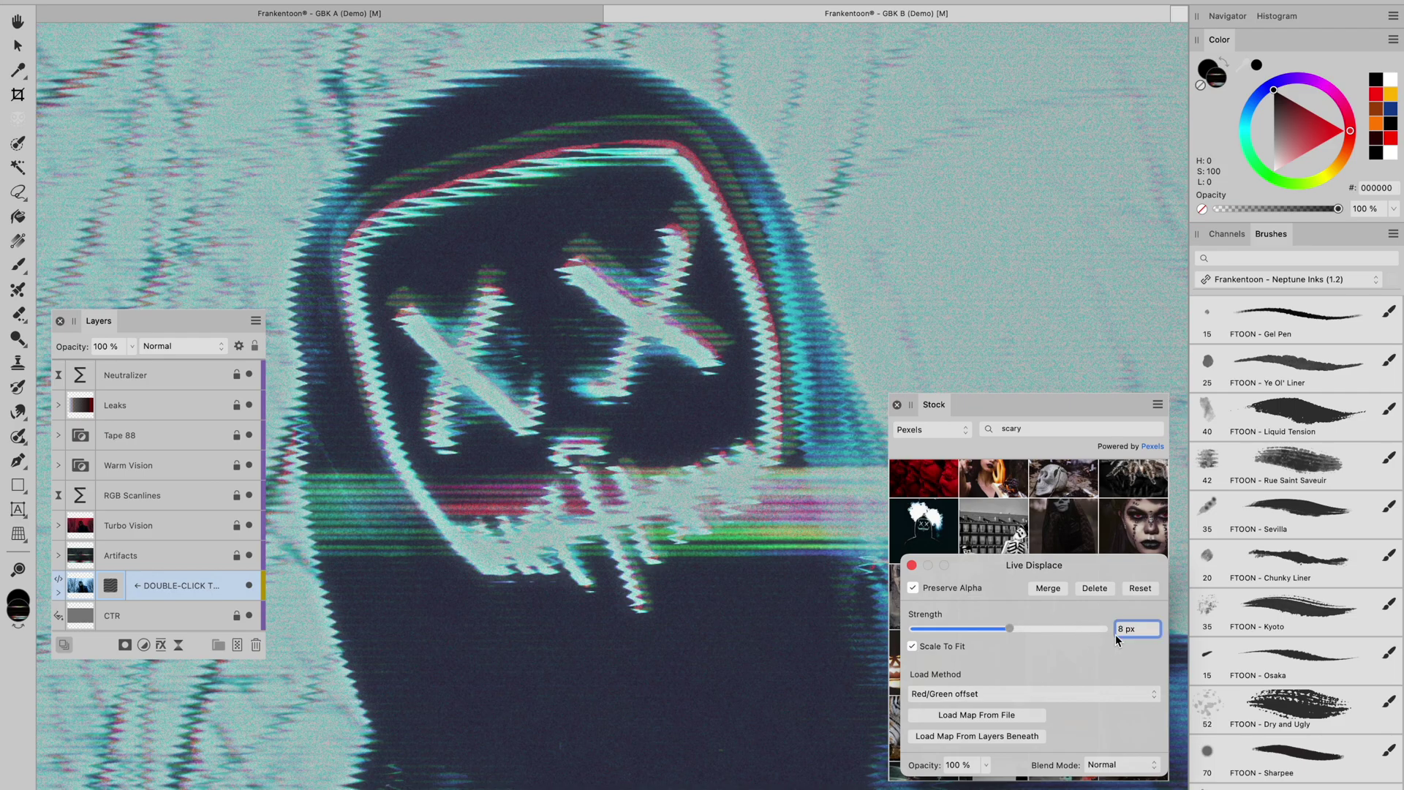
# Set the Live Displace strength to 1 px.
pyautogui.moveTo(1151, 634); pyautogui.dragTo(1102, 627)
pyautogui.write('1')
pyautogui.press('Return')
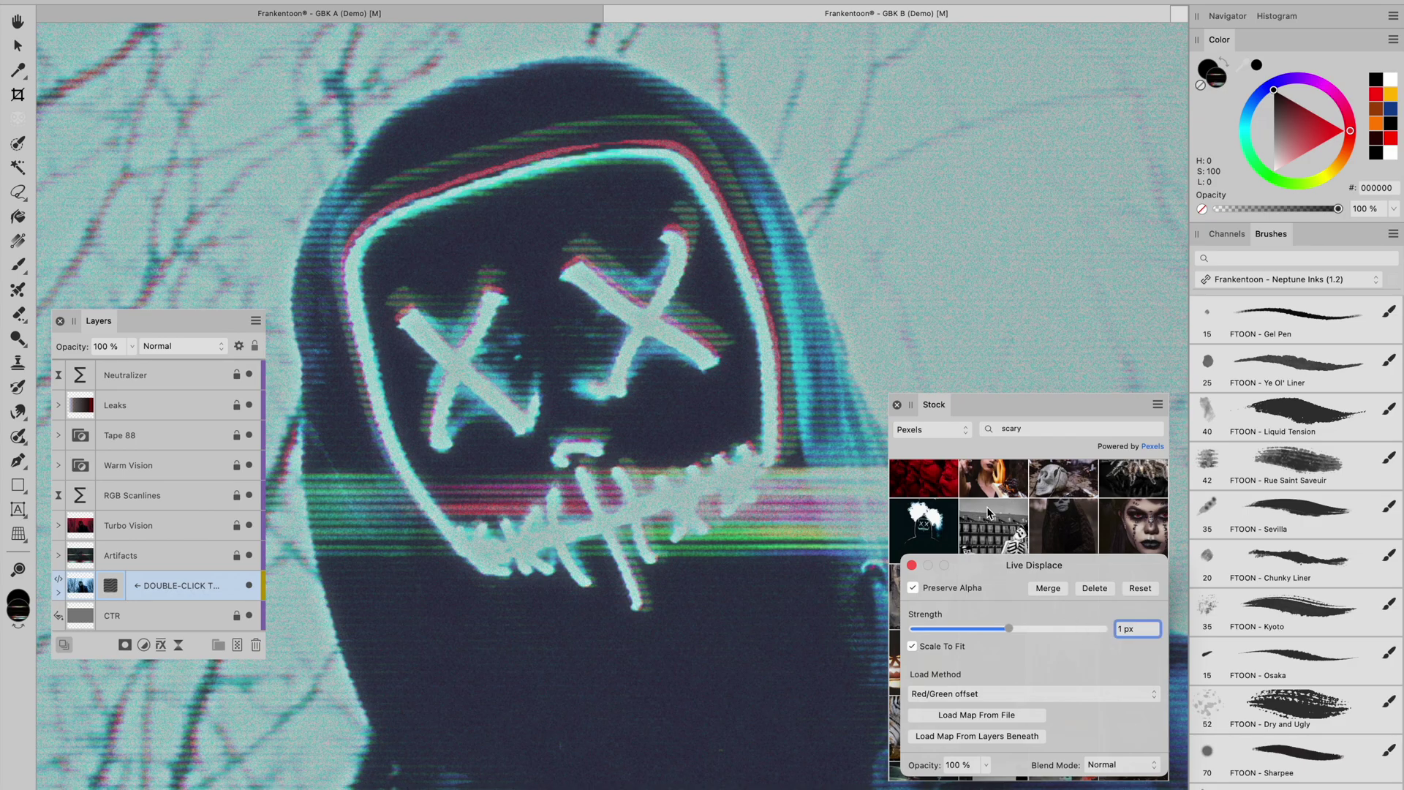
# Close the Live Displace settings and pan around the canvas with the Hand tool.
pyautogui.click(912, 564)
pyautogui.press('h')
pyautogui.scroll(-2, 669, 510)
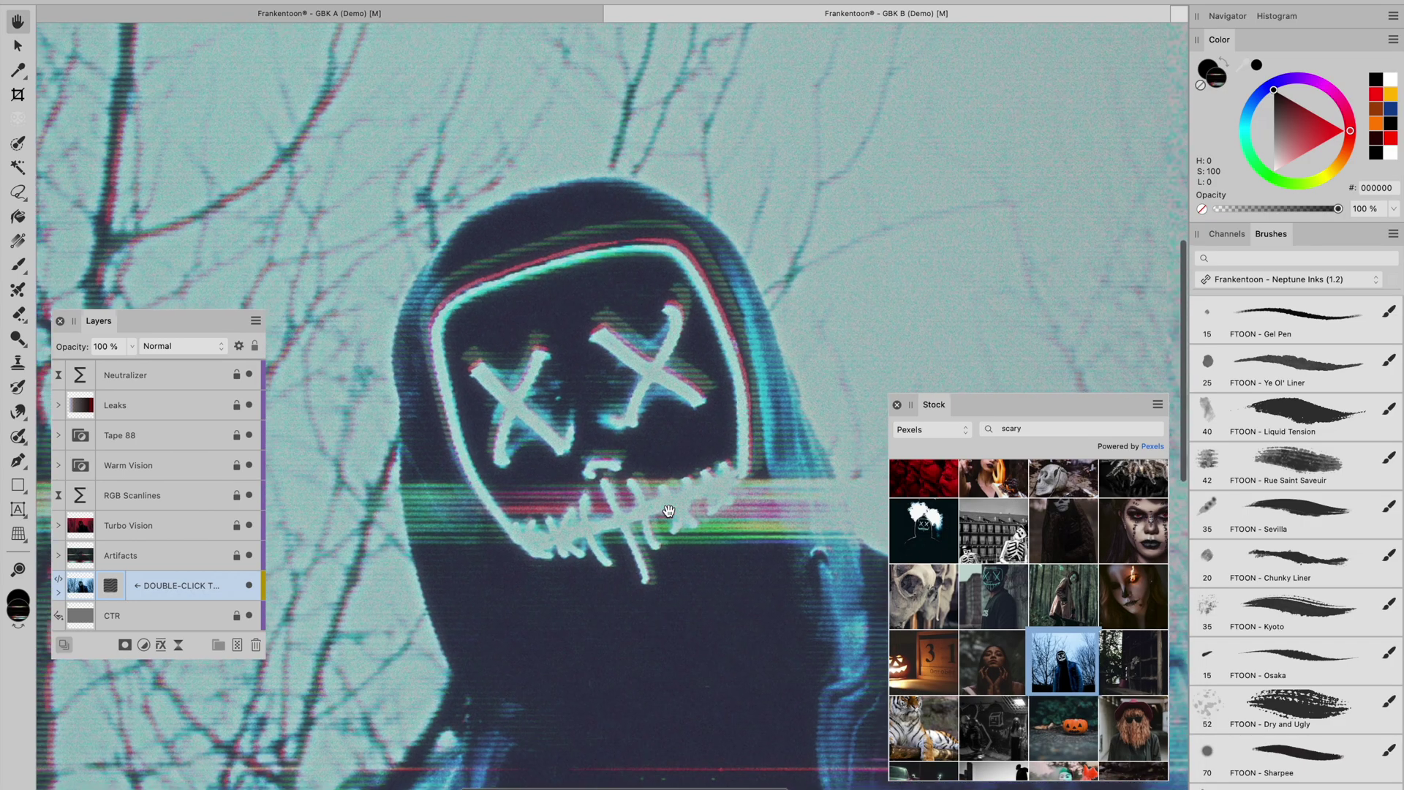
pyautogui.scroll(-3, 668, 510)
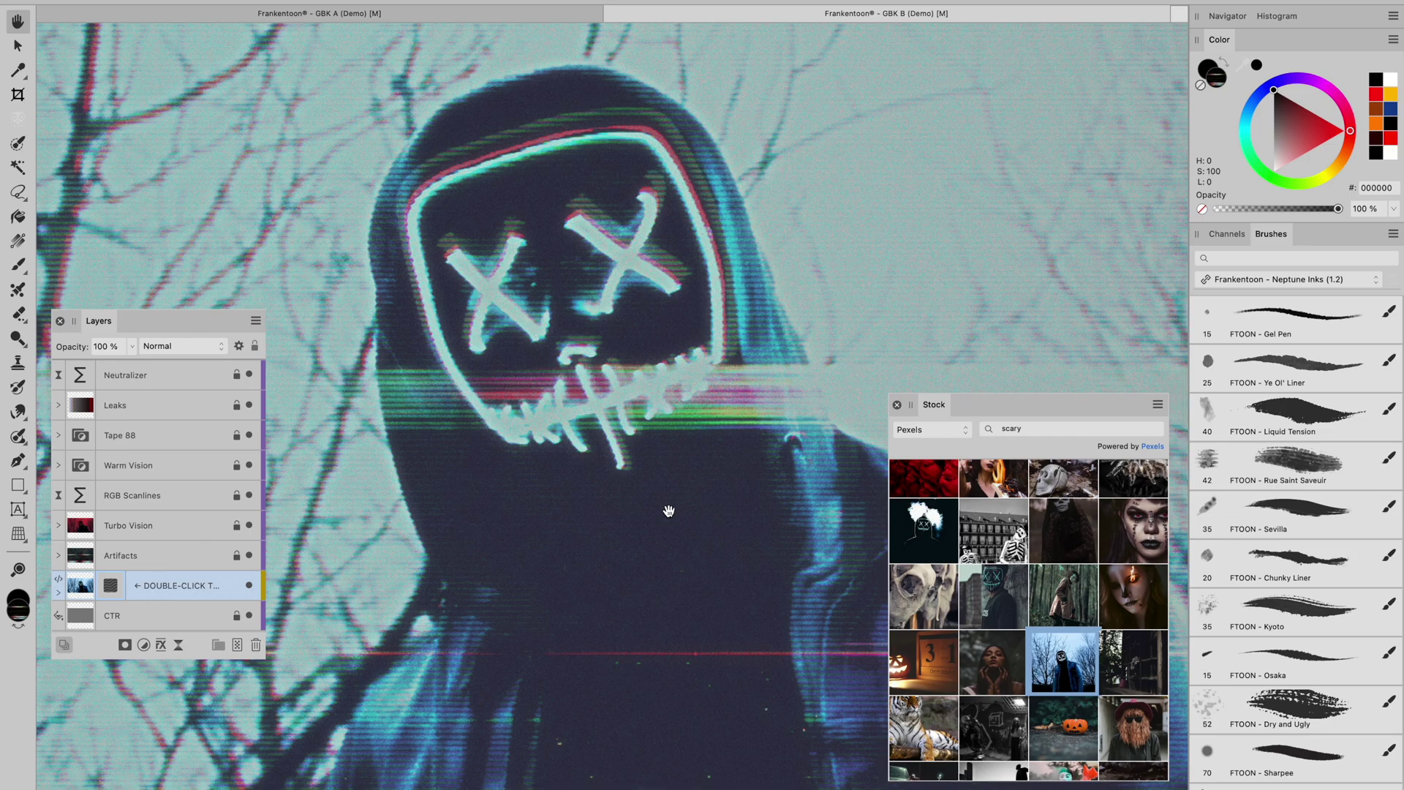
pyautogui.scroll(2, 668, 510)
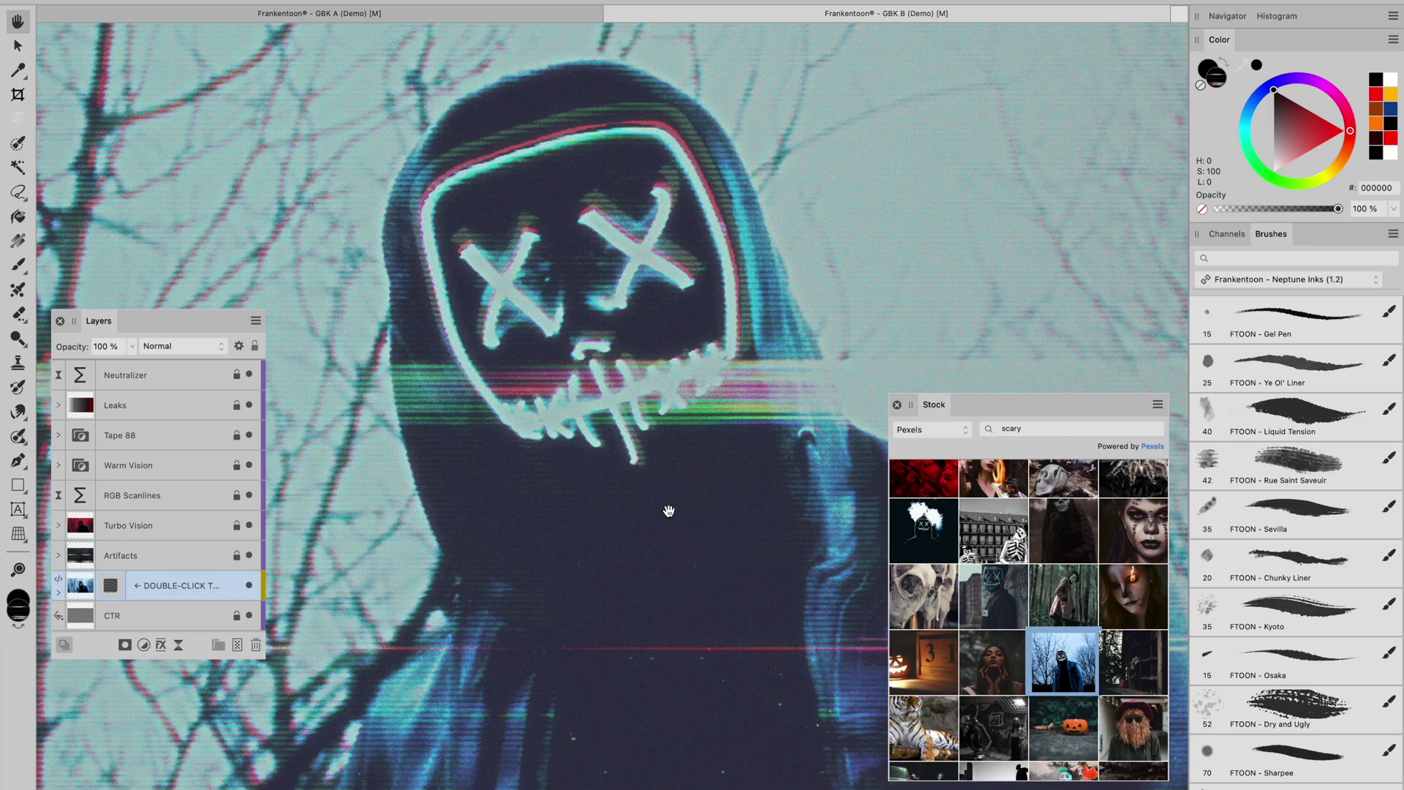
pyautogui.scroll(2, 668, 511)
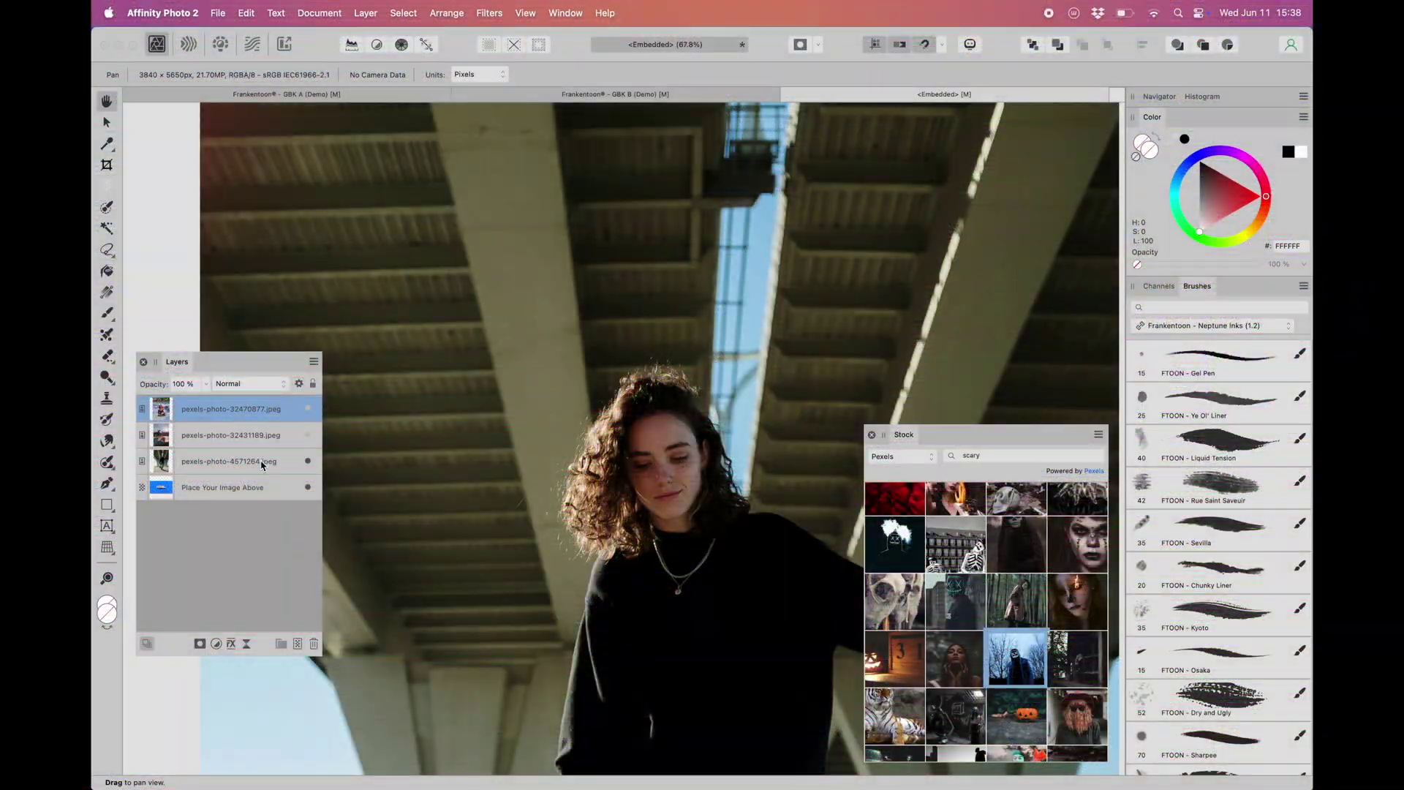
# Select the pexels-photo-4571264 layer, close the embedded photo, and compare GBK A with GBK B.
pyautogui.click(262, 462)
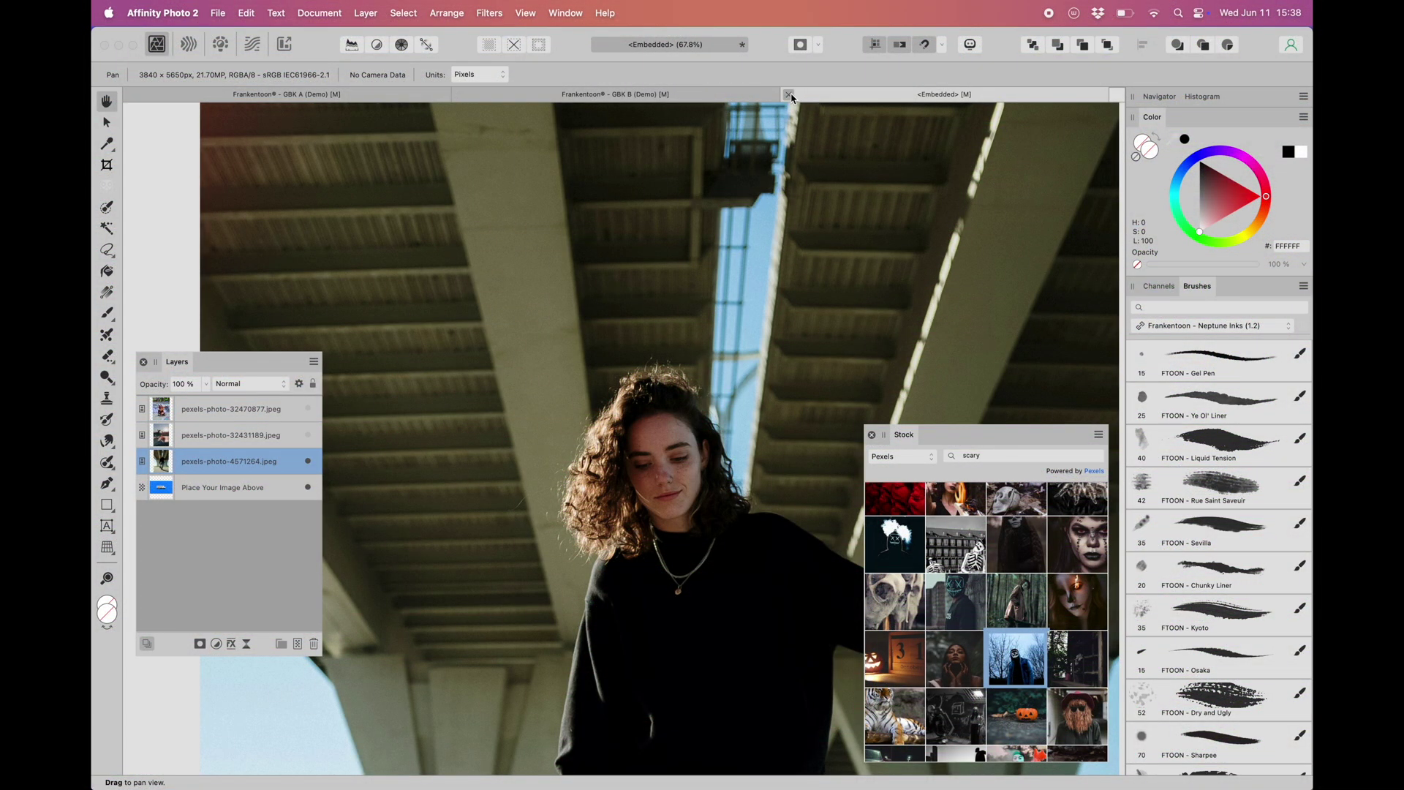
pyautogui.click(789, 96)
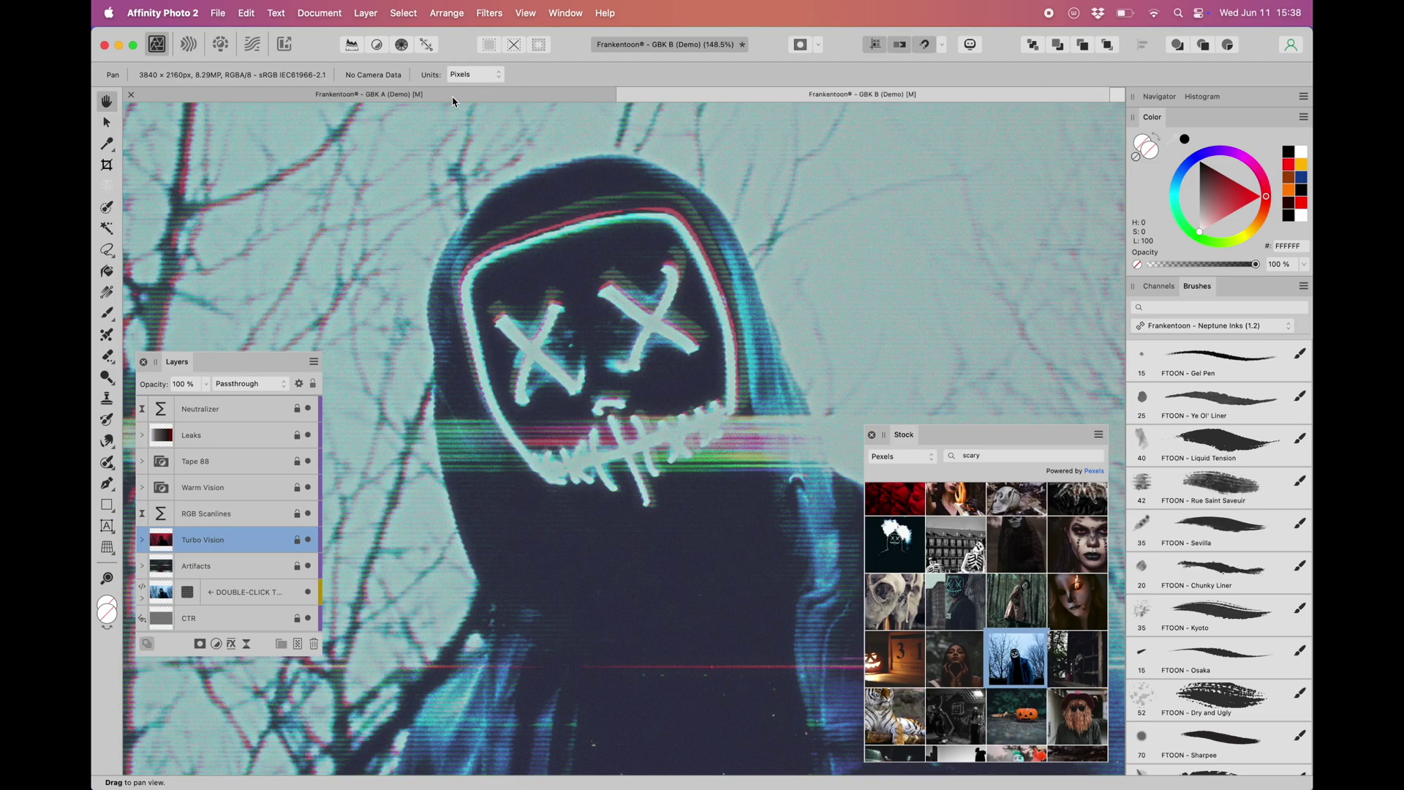
pyautogui.click(453, 97)
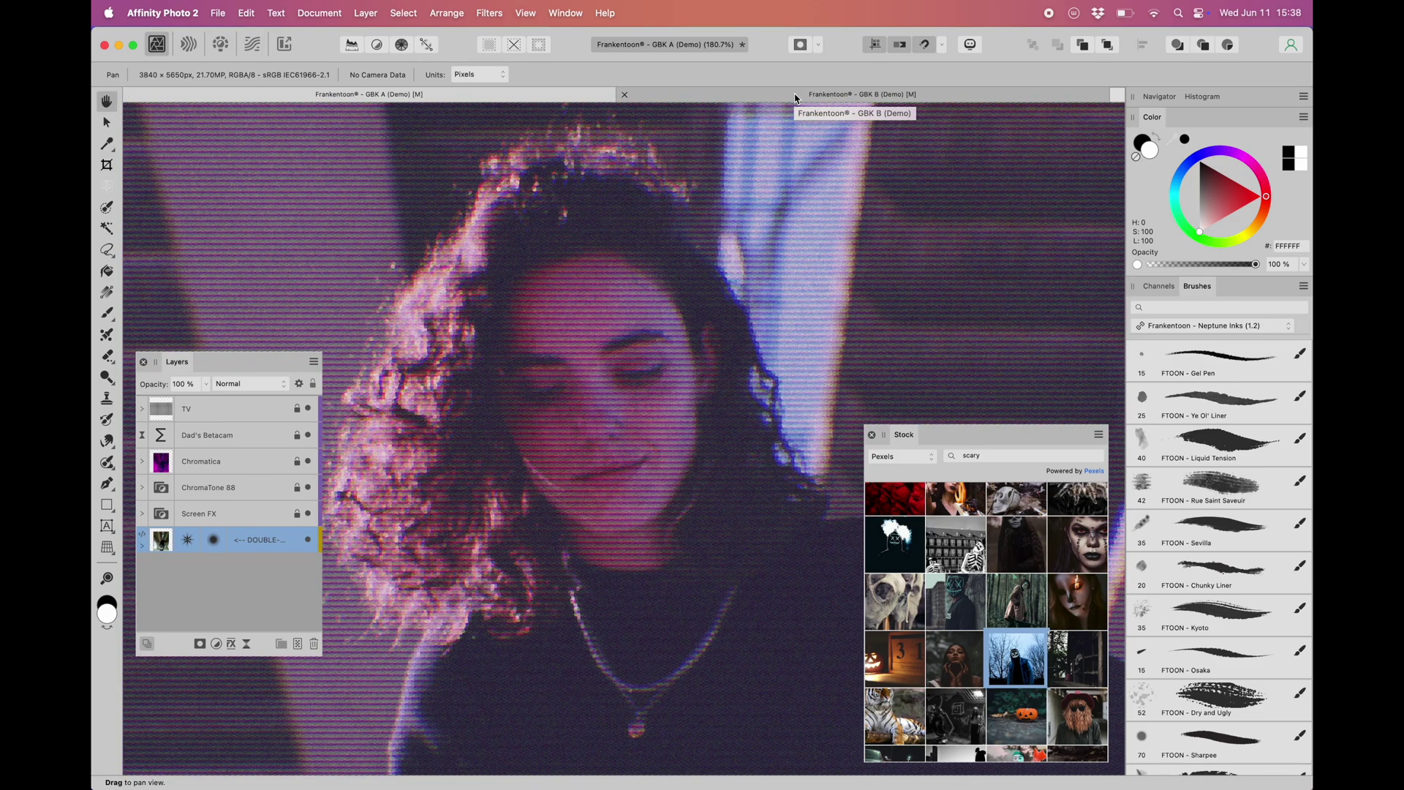
pyautogui.click(797, 100)
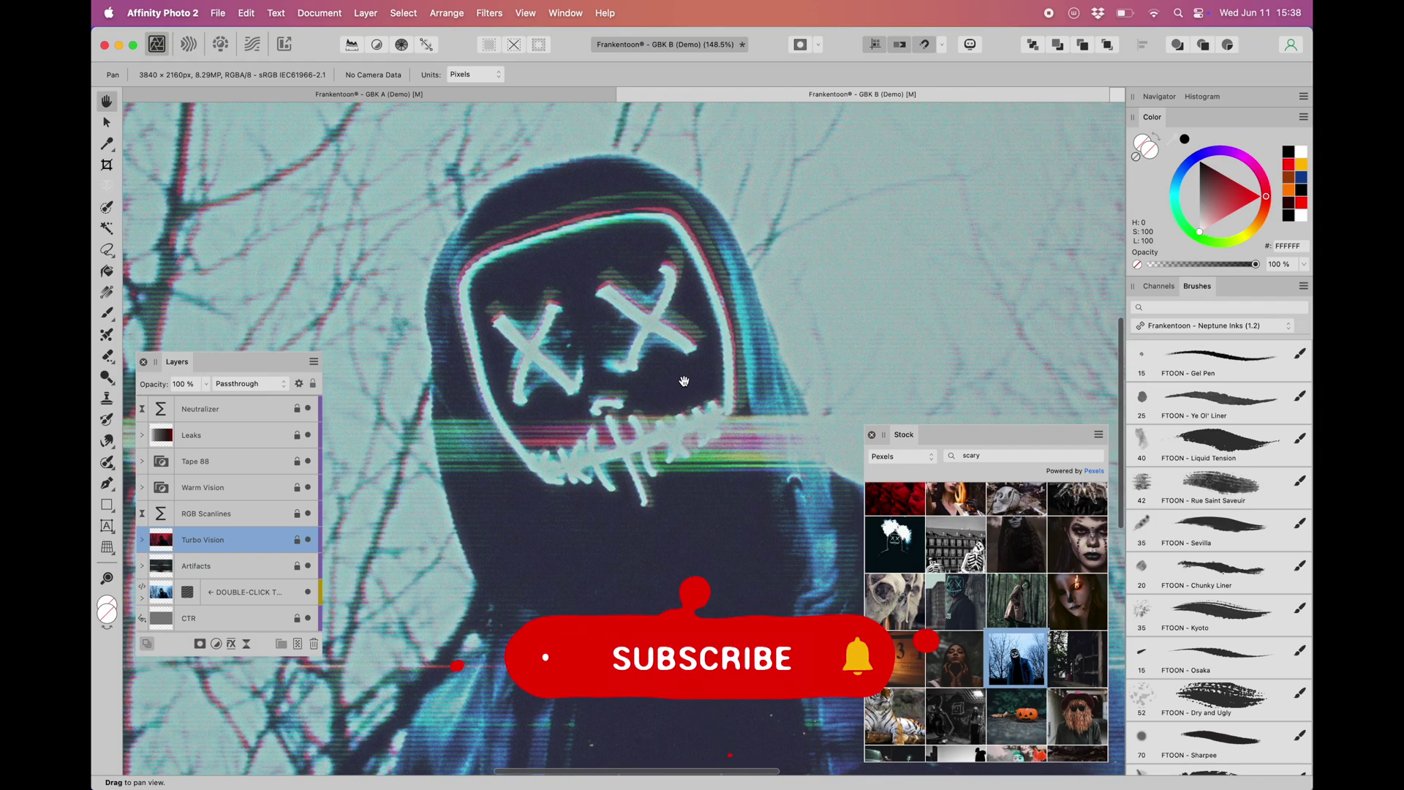
pyautogui.scroll(-5, 684, 381)
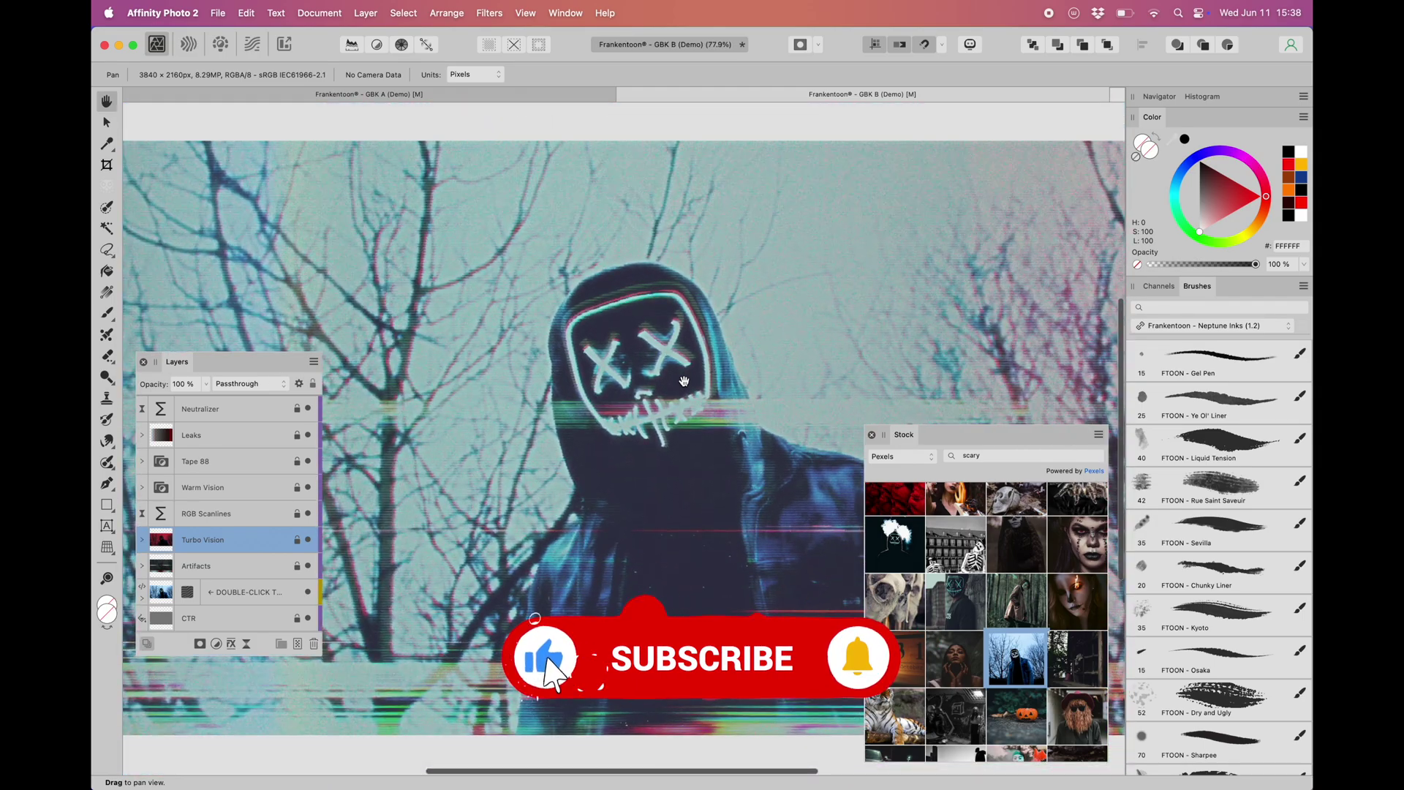
pyautogui.scroll(2, 684, 381)
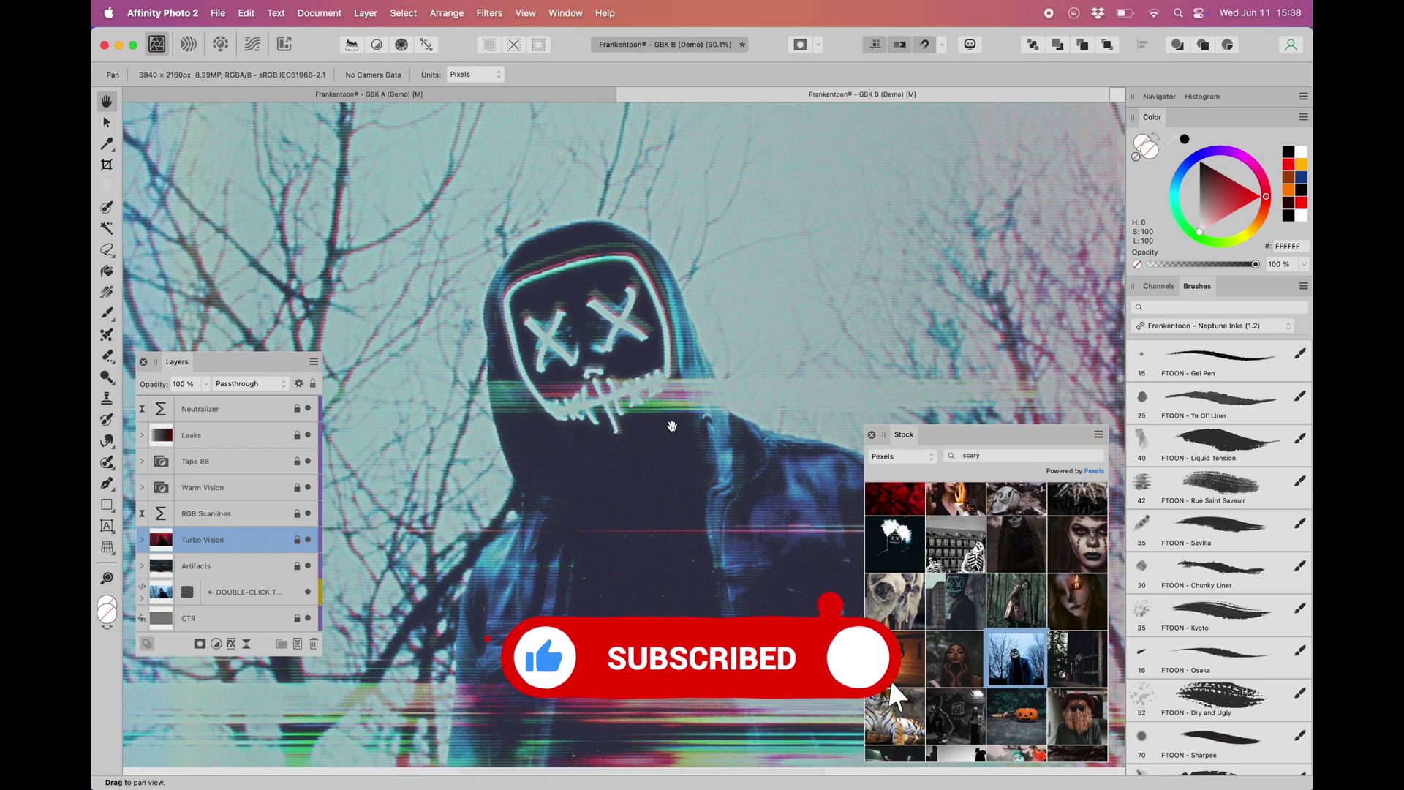
pyautogui.scroll(-1, 672, 426)
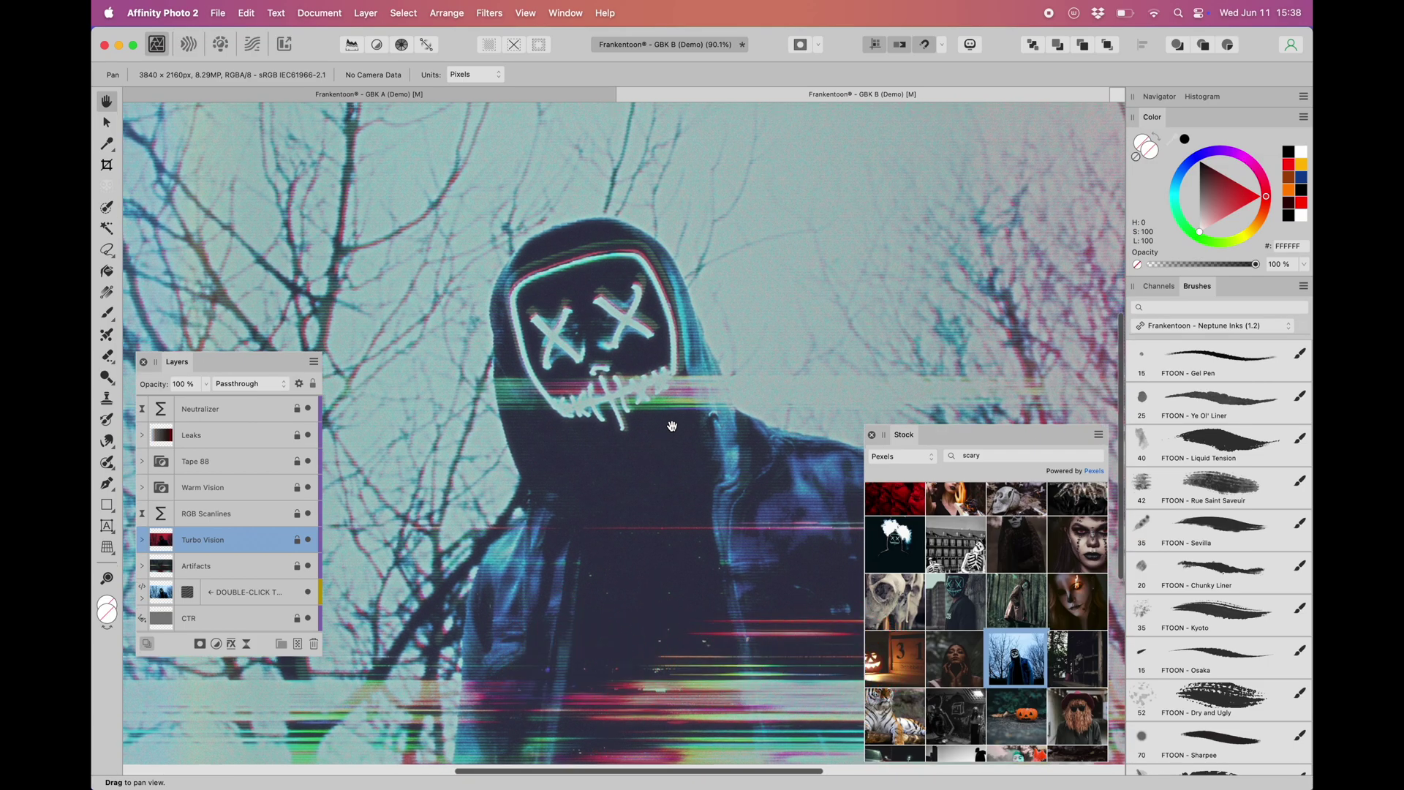